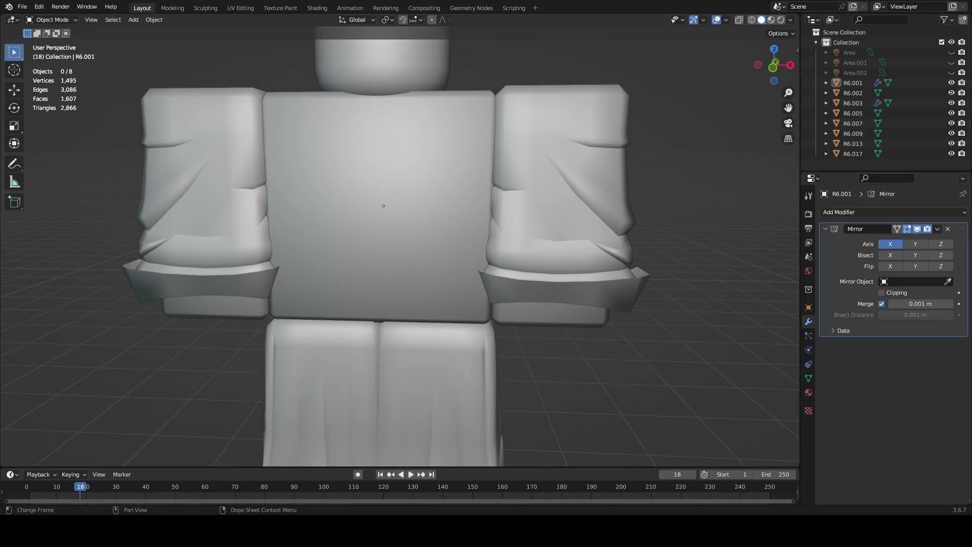
Step: Examine the character model from several angles and look through the modifiers available for the sleeve mesh
scroll(444, 325, down, 4)
middle_drag(445, 325, 543, 243)
click(542, 243)
click(842, 213)
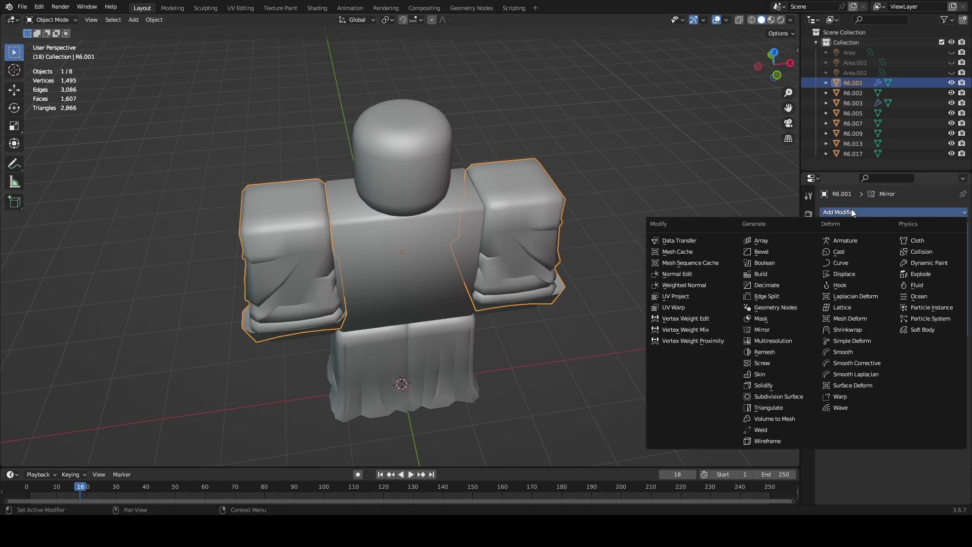
click(476, 155)
middle_drag(521, 274, 537, 222)
scroll(537, 223, down, 4)
scroll(509, 265, down, 2)
scroll(430, 271, up, 6)
click(445, 265)
middle_drag(445, 265, 492, 259)
Step: Hide the sleeve mesh and the lower garment mesh to inspect the plain body blocks underneath
click(338, 273)
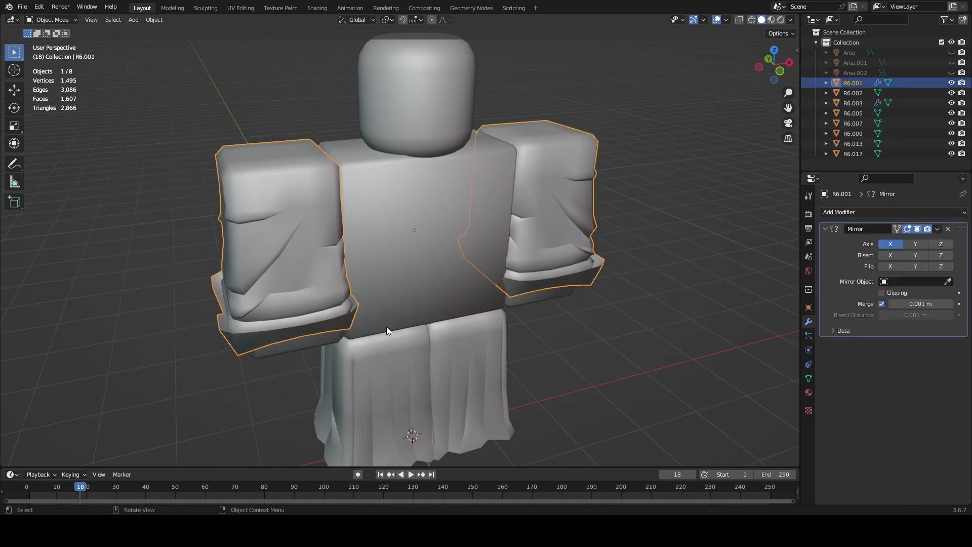
key(h)
click(405, 366)
key(h)
middle_drag(503, 338, 513, 288)
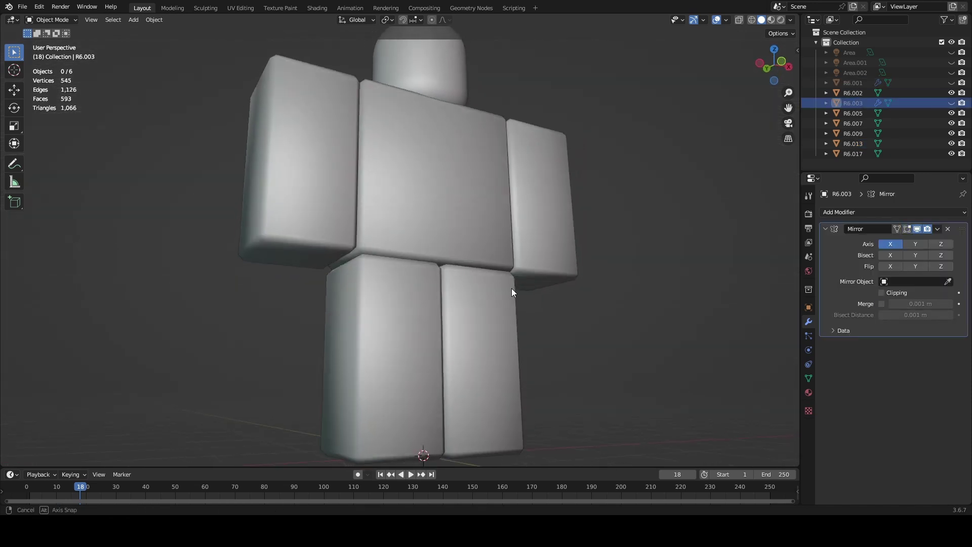
scroll(510, 348, down, 3)
scroll(400, 323, down, 3)
middle_drag(400, 324, 371, 251)
Step: Unhide all objects in the scene and select the torso block
key(alt+h)
click(439, 187)
scroll(447, 266, up, 3)
middle_drag(448, 267, 456, 275)
Step: Preview the character in other viewport shading modes and return to solid shading
key(z)
click(447, 312)
key(z)
click(448, 233)
mouse_move(447, 312)
middle_down()
mouse_move(491, 272)
mouse_move(582, 325)
middle_up()
key(z)
Step: Duplicate the torso block and place the copy beside the character along the X axis
scroll(443, 261, down, 3)
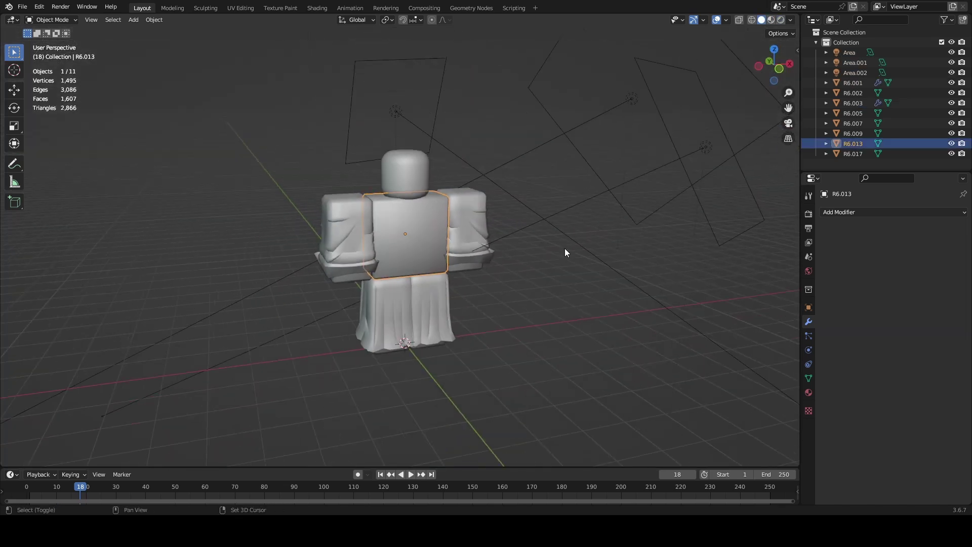
key(shift+d)
key(x)
click(440, 232)
click(440, 233)
scroll(440, 233, up, 3)
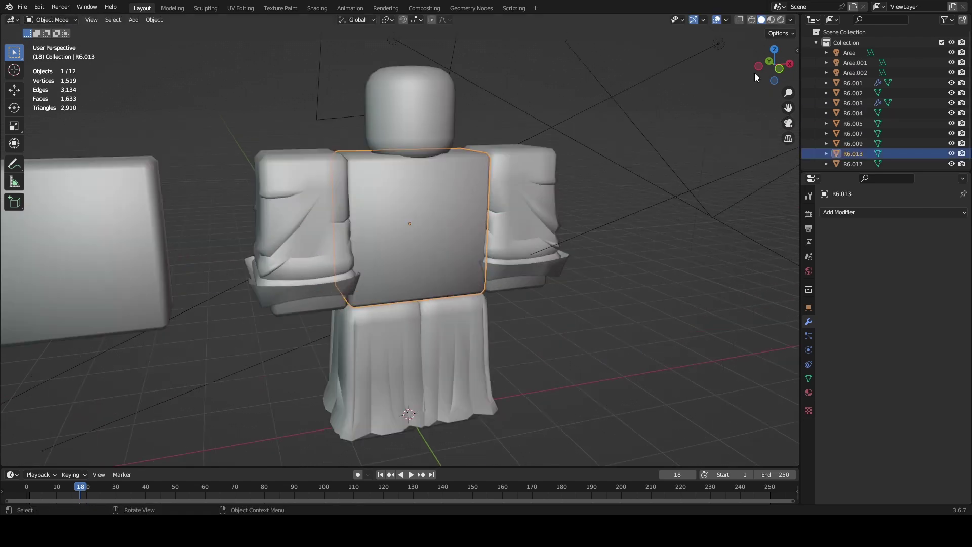
Step: Add a Weighted Normal modifier to the duplicated torso block
click(790, 20)
shift+middle_drag(397, 284, 677, 259)
click(384, 229)
scroll(384, 229, up, 2)
mouse_move(557, 223)
middle_down()
mouse_move(530, 203)
mouse_move(563, 219)
middle_up()
click(861, 212)
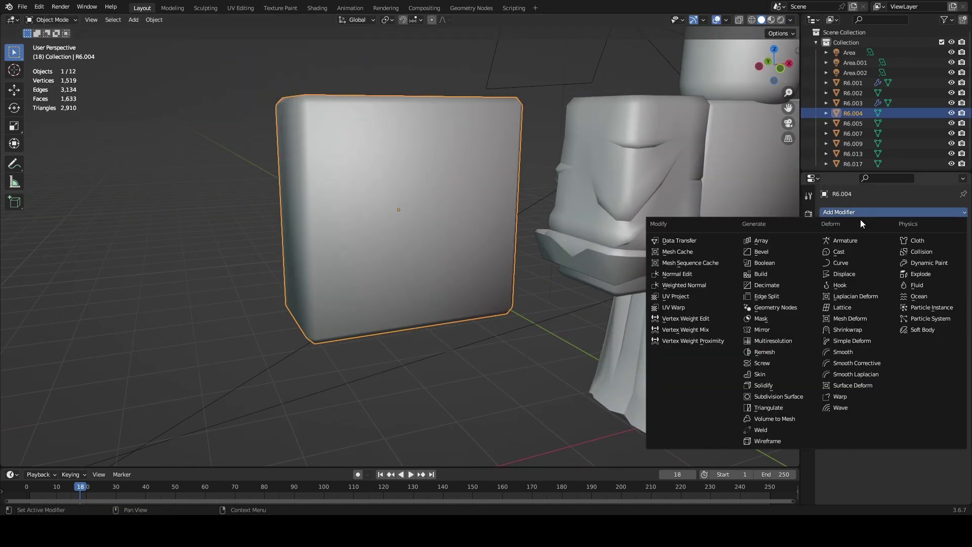
click(681, 287)
middle_drag(659, 293, 566, 306)
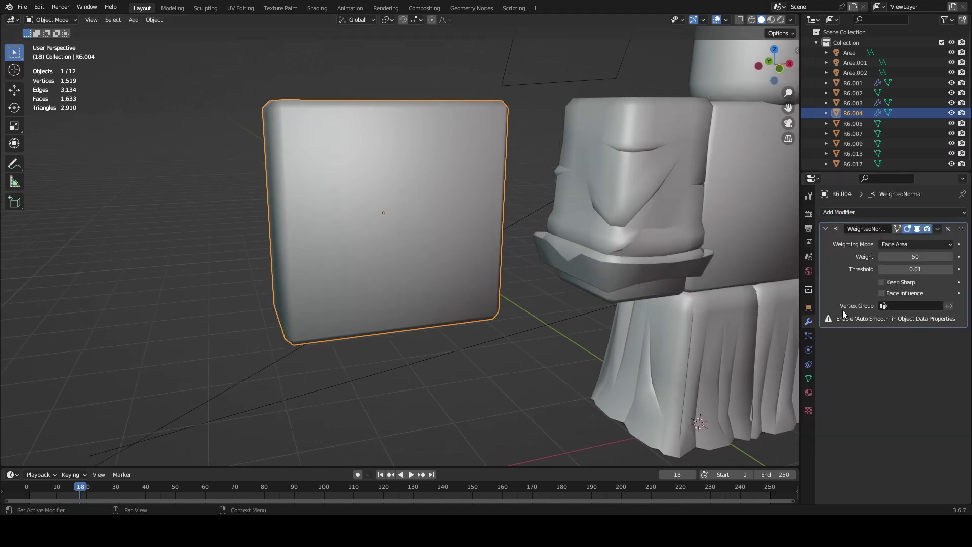
Step: Apply Shade Auto Smooth to the torso copy and set its auto smooth angle to 180°
right_click(549, 221)
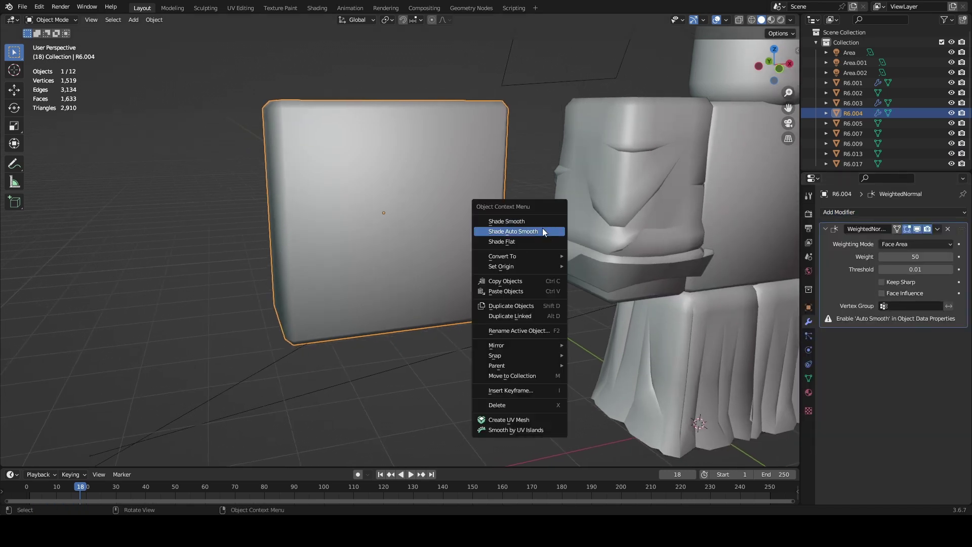
click(808, 378)
scroll(880, 431, down, 3)
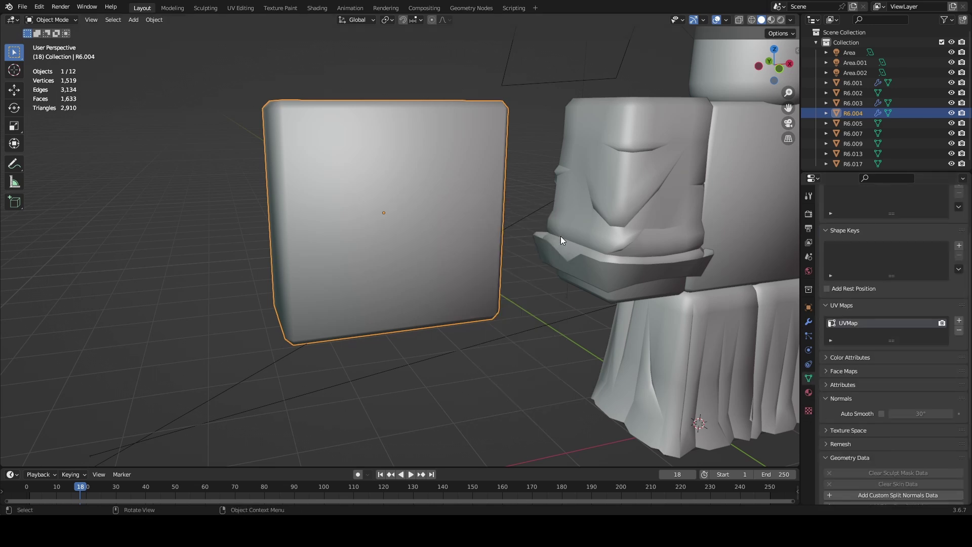
right_click(503, 177)
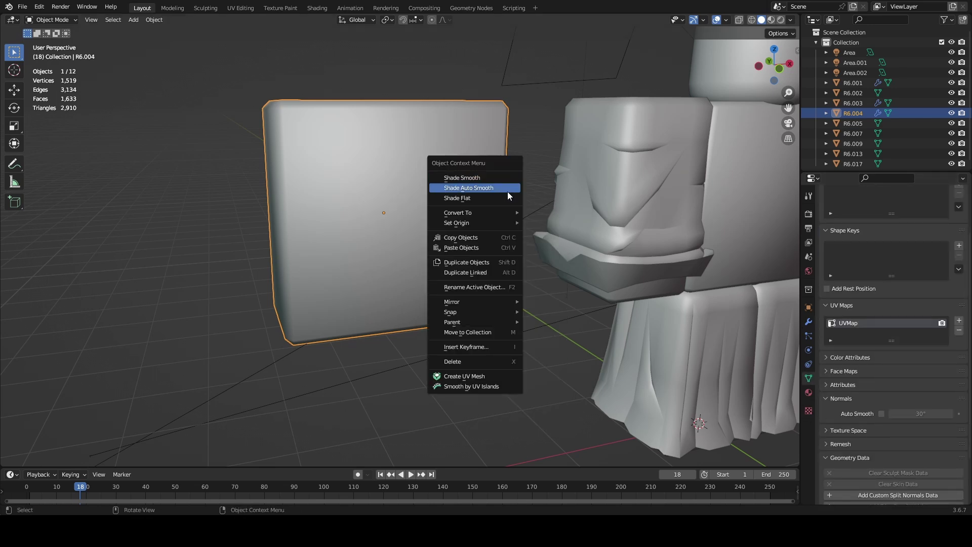
click(506, 190)
middle_drag(517, 211, 465, 288)
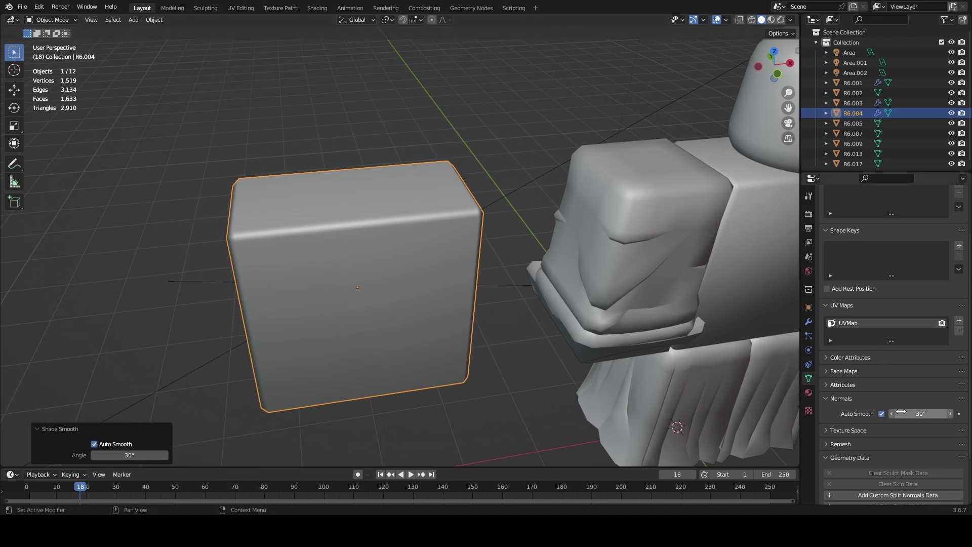
drag(920, 414, 970, 414)
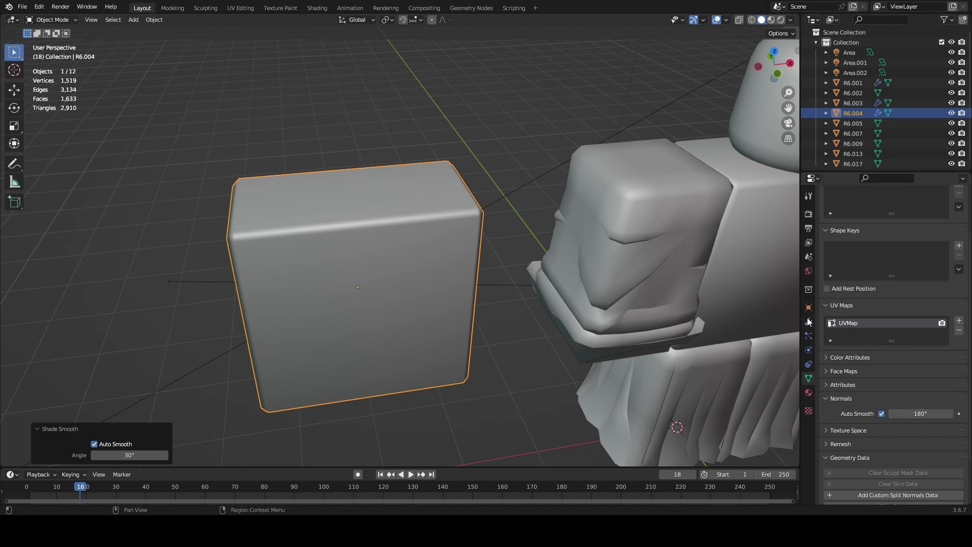
click(809, 322)
Step: Isolate the original torso and its duplicate by hiding all unselected objects, and deselect both
middle_drag(577, 342, 585, 250)
scroll(585, 250, down, 4)
click(648, 181)
middle_drag(648, 182, 552, 267)
scroll(470, 247, down, 2)
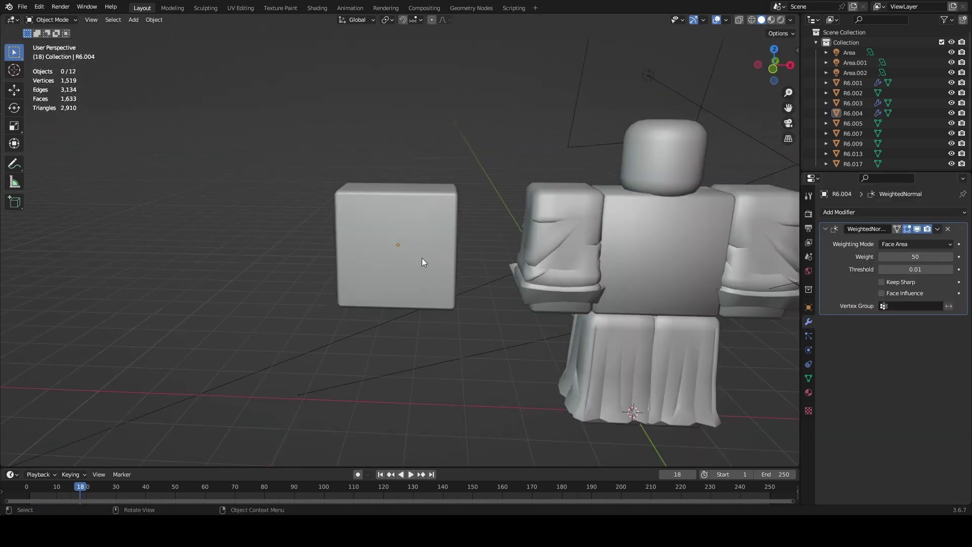
click(631, 247)
shift+click(392, 242)
key(shift+h)
click(576, 254)
middle_drag(610, 218, 485, 263)
scroll(470, 223, up, 3)
Step: Show the wireframe overlay and compare the shading around the beveled edges of the two blocks
click(726, 21)
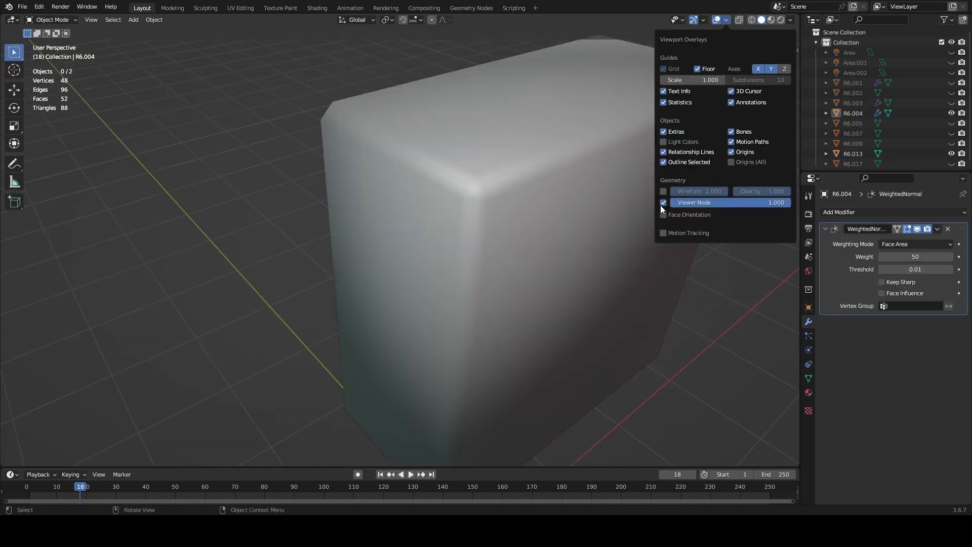
click(663, 191)
middle_drag(582, 219, 517, 232)
scroll(378, 230, down, 5)
scroll(378, 230, up, 3)
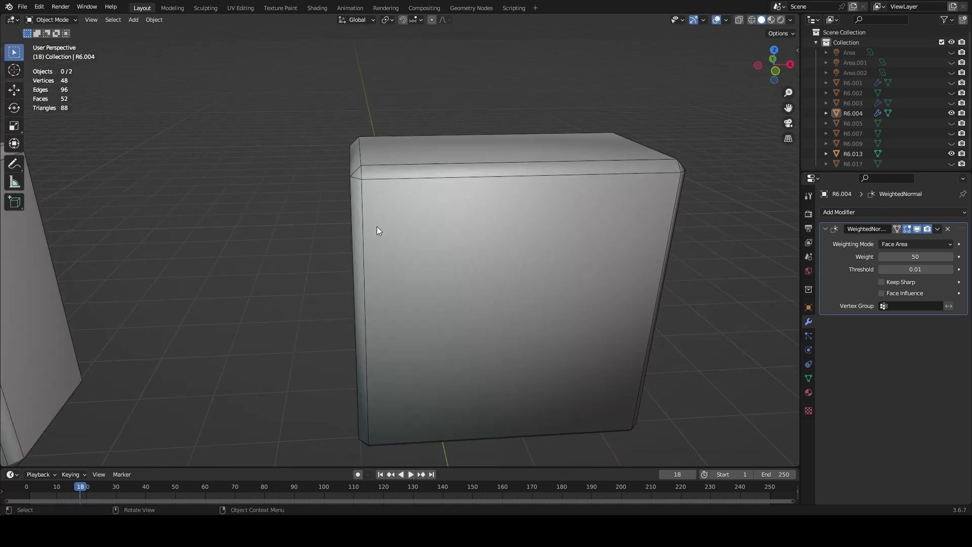
scroll(369, 220, up, 1)
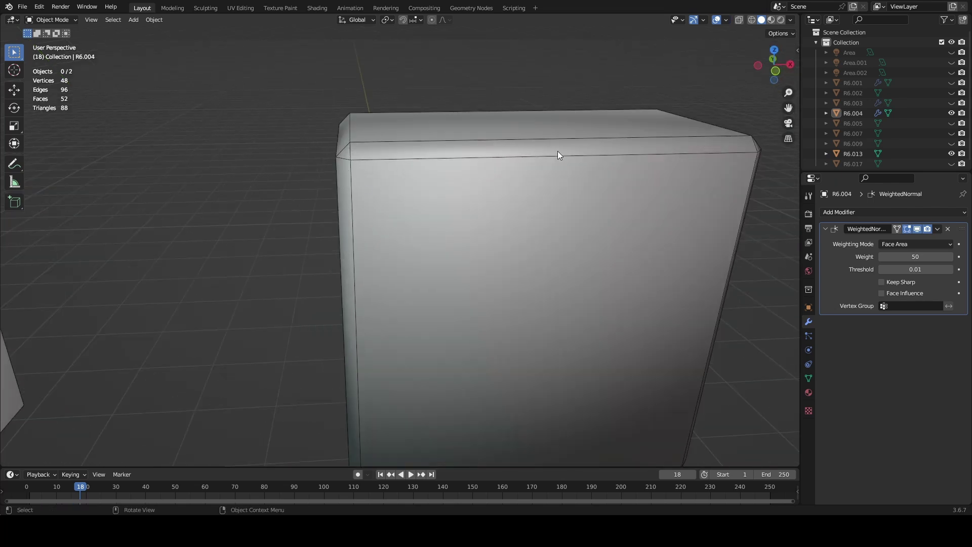
middle_drag(558, 151, 445, 155)
scroll(354, 180, down, 1)
middle_drag(356, 184, 496, 194)
scroll(627, 240, down, 3)
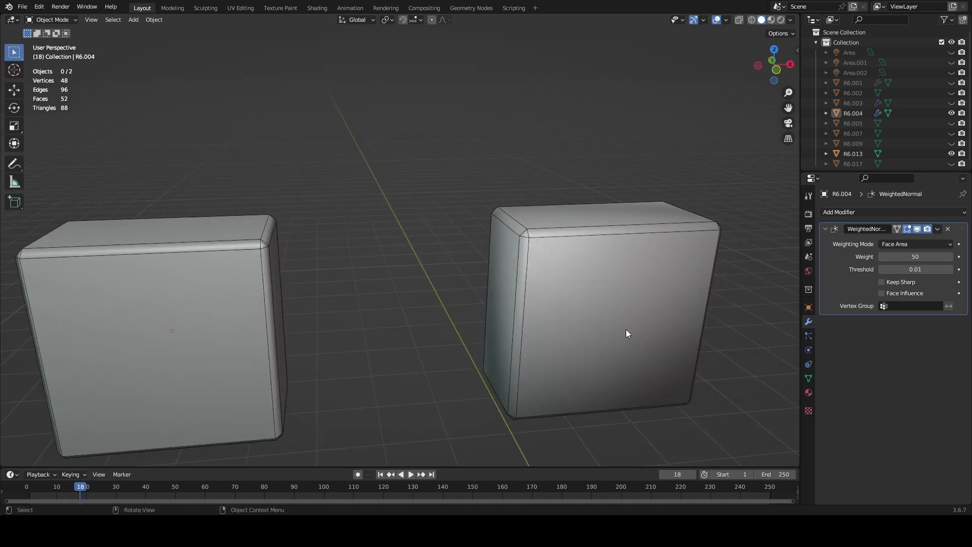
middle_drag(627, 332, 543, 243)
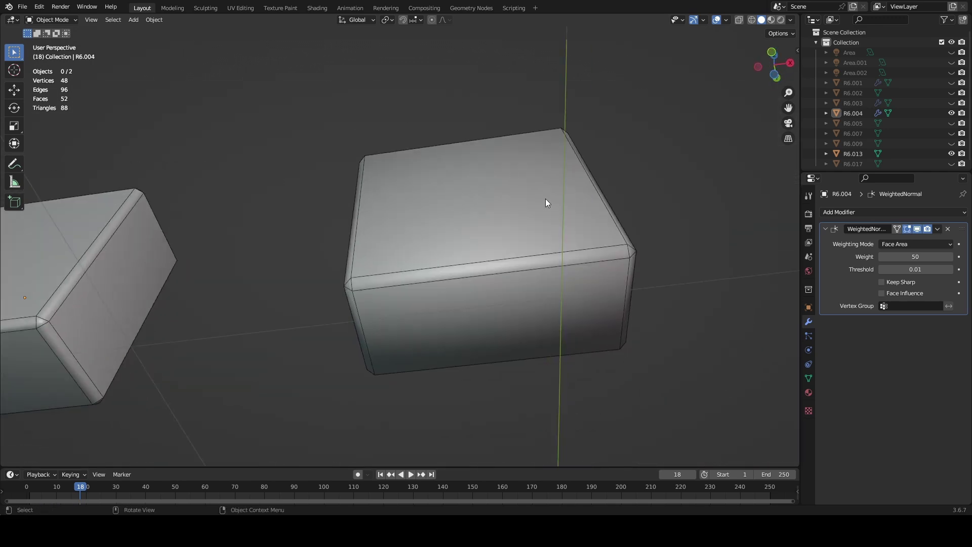
middle_drag(546, 199, 725, 17)
Step: Turn off the wireframe overlay and select the torso copy that has the Weighted Normal modifier
click(725, 19)
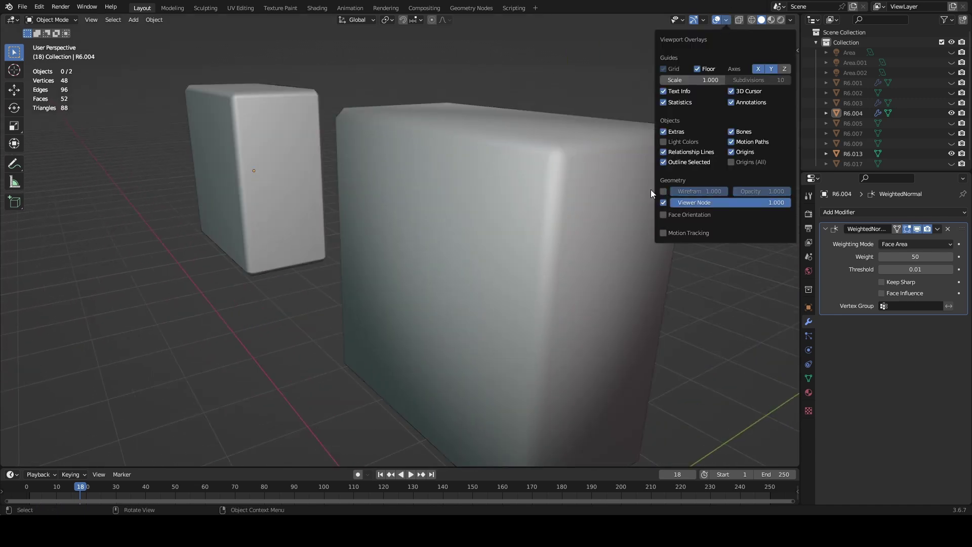
click(664, 192)
middle_drag(605, 193, 582, 184)
scroll(426, 232, up, 4)
shift+middle_drag(299, 192, 526, 281)
click(448, 267)
Step: Review the Weighted Normal modifier's weighting mode options, keep Face Area, and inspect the copy's faces
scroll(597, 214, up, 3)
middle_drag(597, 214, 759, 223)
click(931, 245)
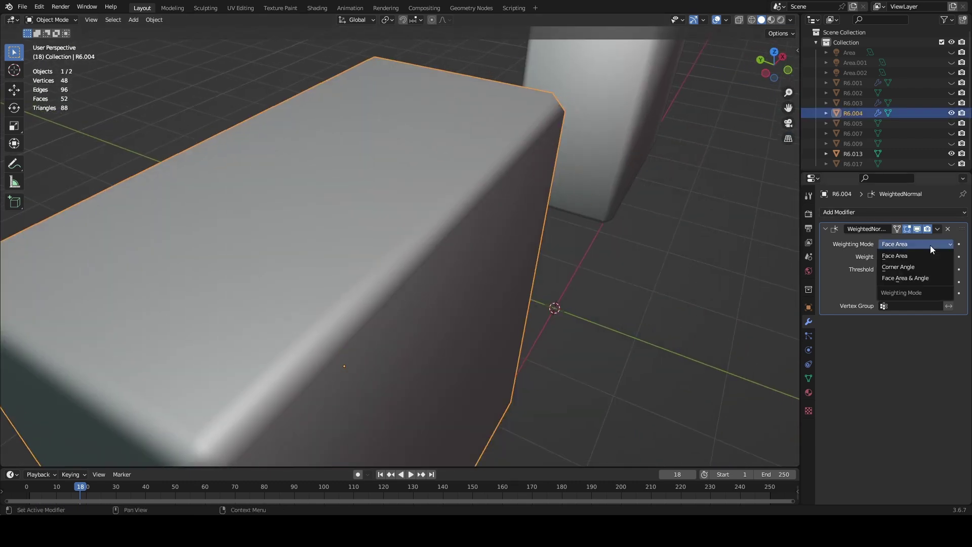
click(931, 245)
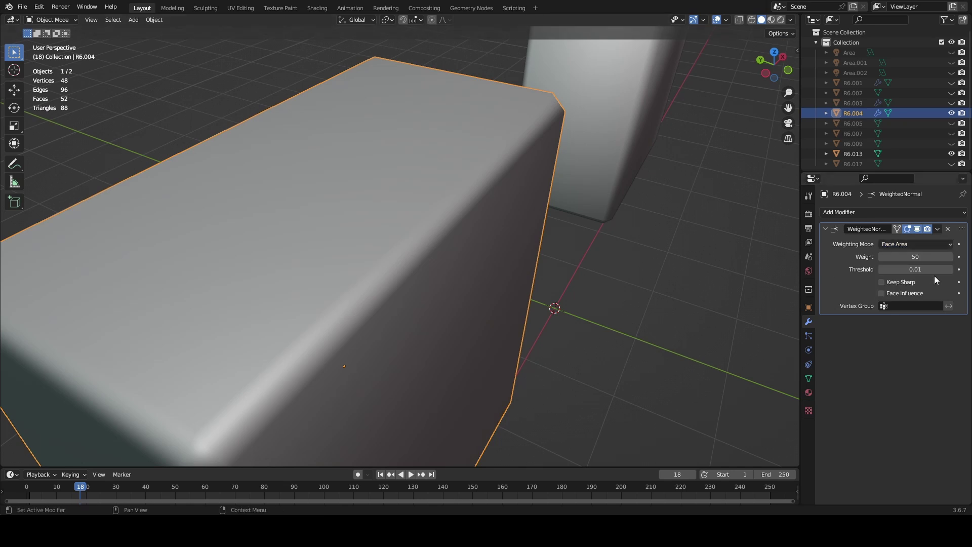
middle_drag(760, 254, 558, 282)
mouse_move(446, 213)
middle_down()
mouse_move(406, 214)
mouse_move(317, 310)
mouse_move(256, 288)
mouse_move(198, 166)
middle_up()
Step: Inspect the copy's large faces and narrow bevel faces in wireframe shading, and return to solid shading
key(shift+z)
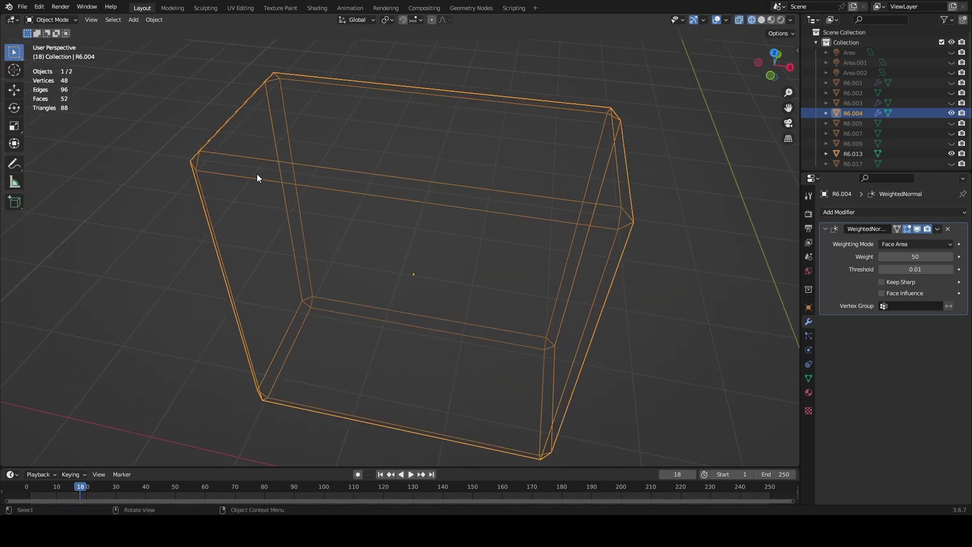
middle_drag(613, 232, 569, 229)
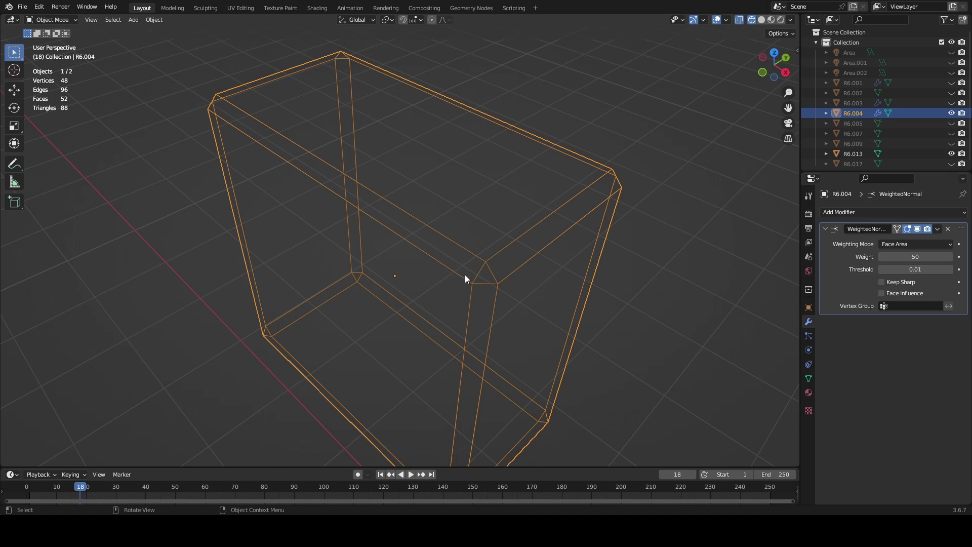
key(shift+z)
mouse_move(507, 316)
middle_down()
mouse_move(541, 243)
mouse_move(538, 218)
mouse_move(591, 205)
mouse_move(548, 231)
mouse_move(665, 264)
middle_up()
key(z)
click(753, 296)
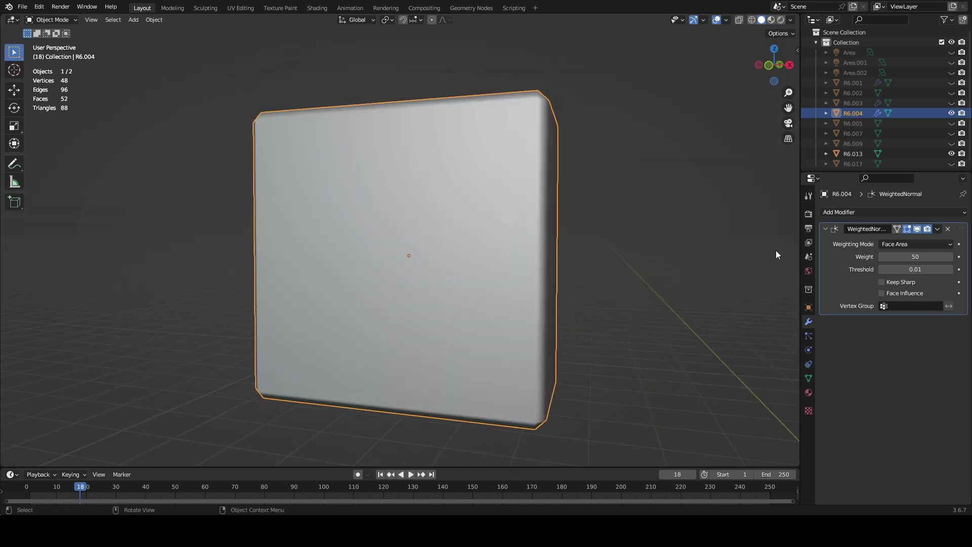
Step: Try Weighted Normal weights of 1 and 100 on the torso copy, and reset the weight to 50
drag(916, 257, 927, 257)
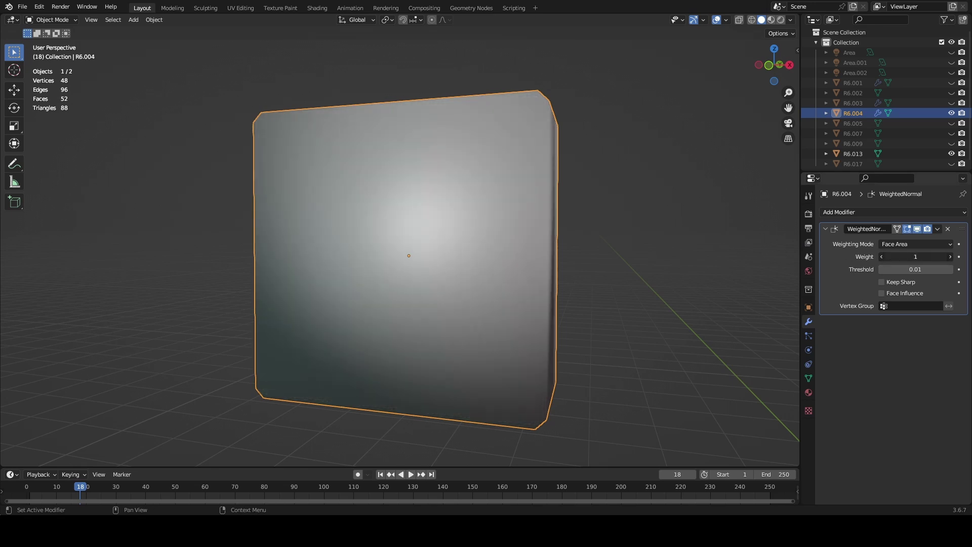
middle_drag(582, 279, 612, 284)
scroll(612, 284, up, 1)
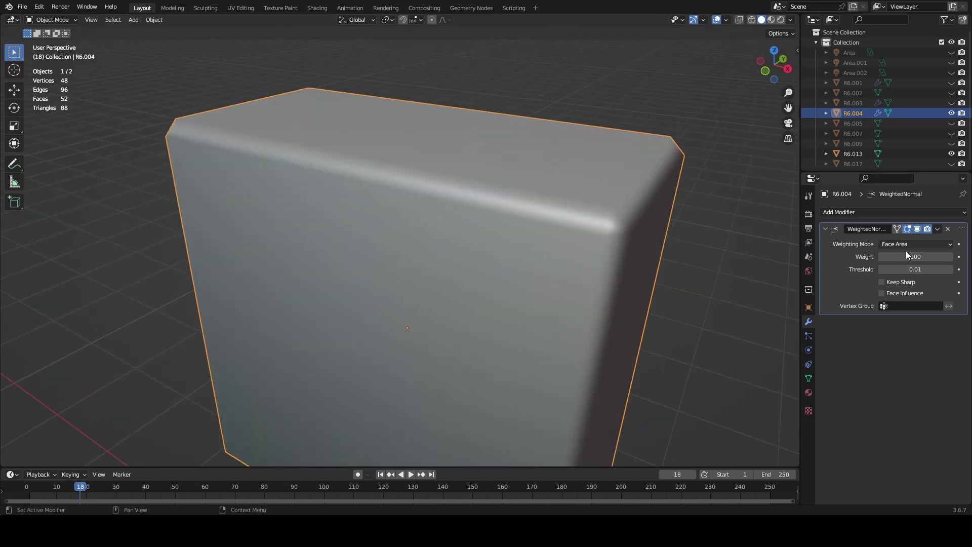
click(922, 256)
key(Return)
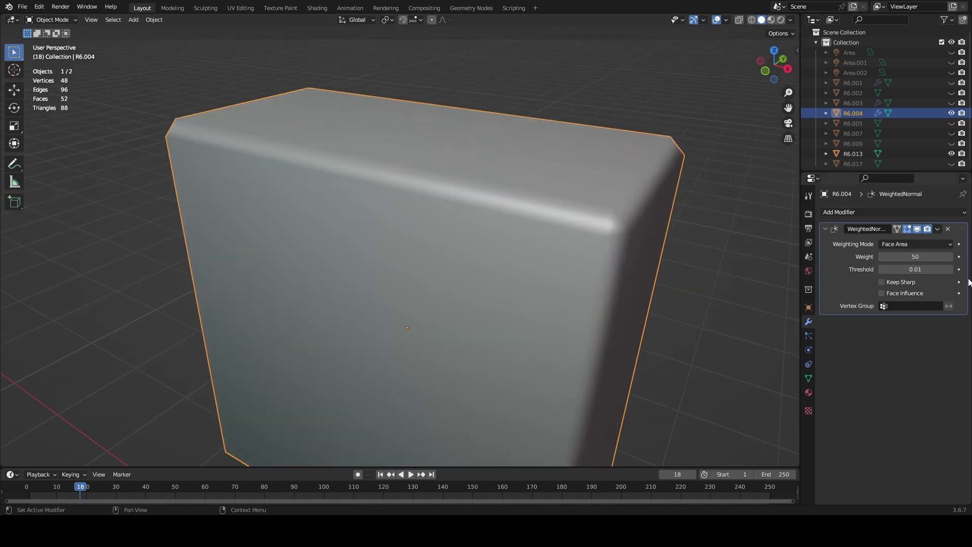
Step: Raise the Weighted Normal modifier's weight to 100 on the torso copy and deselect the block
drag(922, 257, 952, 256)
scroll(724, 296, down, 2)
middle_drag(686, 297, 459, 338)
click(668, 304)
Step: Examine the flat faces and beveled edges of the torso copy up close and from a distance
middle_drag(458, 375, 456, 273)
scroll(440, 291, up, 1)
scroll(540, 248, up, 4)
scroll(489, 245, up, 4)
middle_drag(540, 248, 517, 249)
scroll(485, 242, down, 4)
click(517, 251)
scroll(516, 251, down, 3)
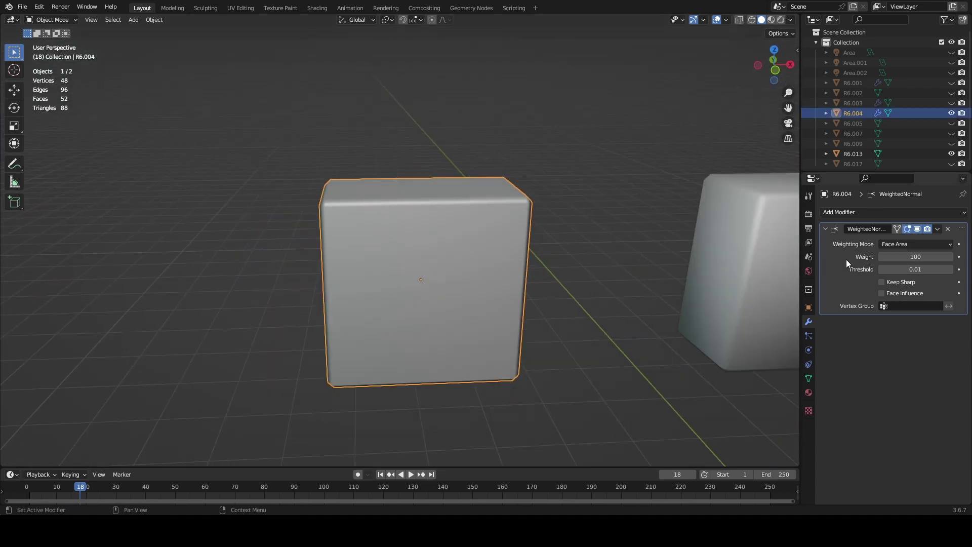
scroll(748, 288, up, 2)
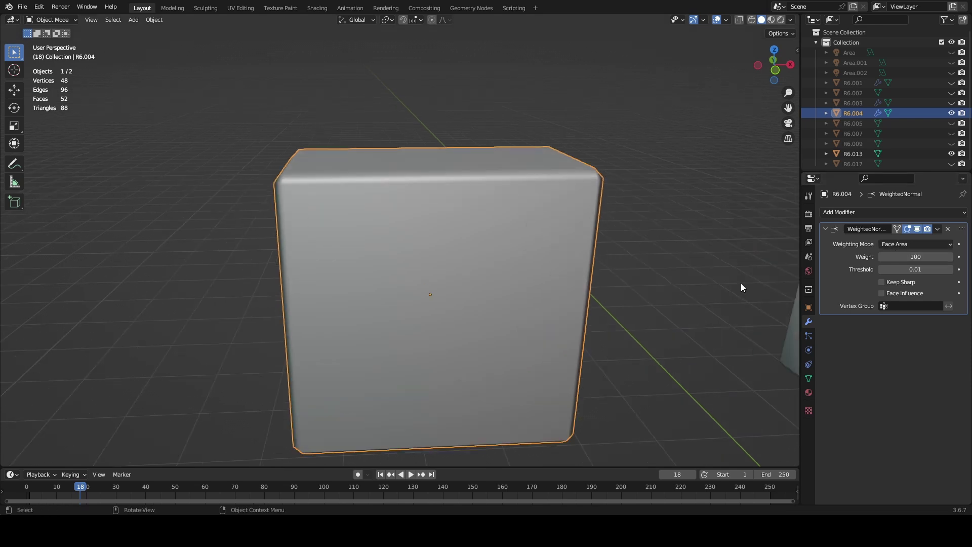
scroll(739, 282, up, 1)
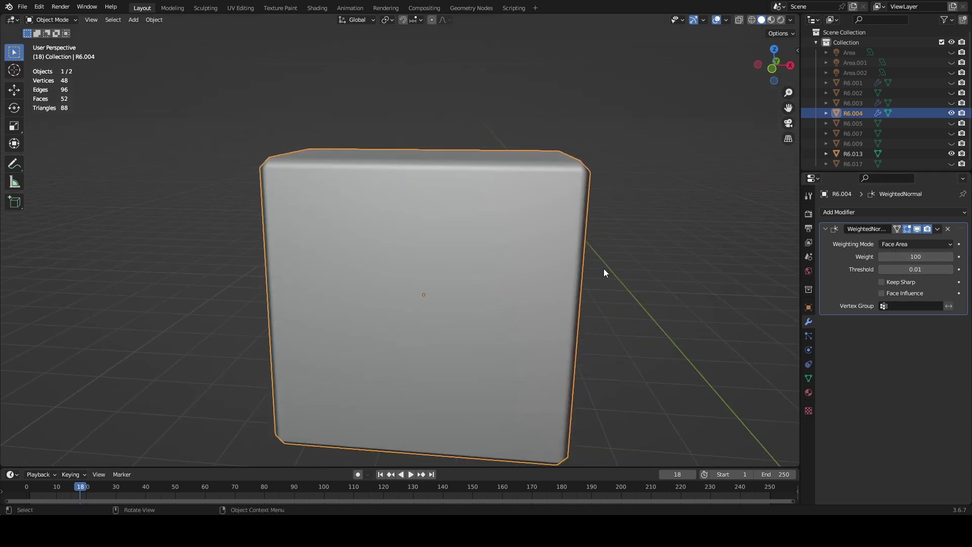
scroll(603, 269, up, 3)
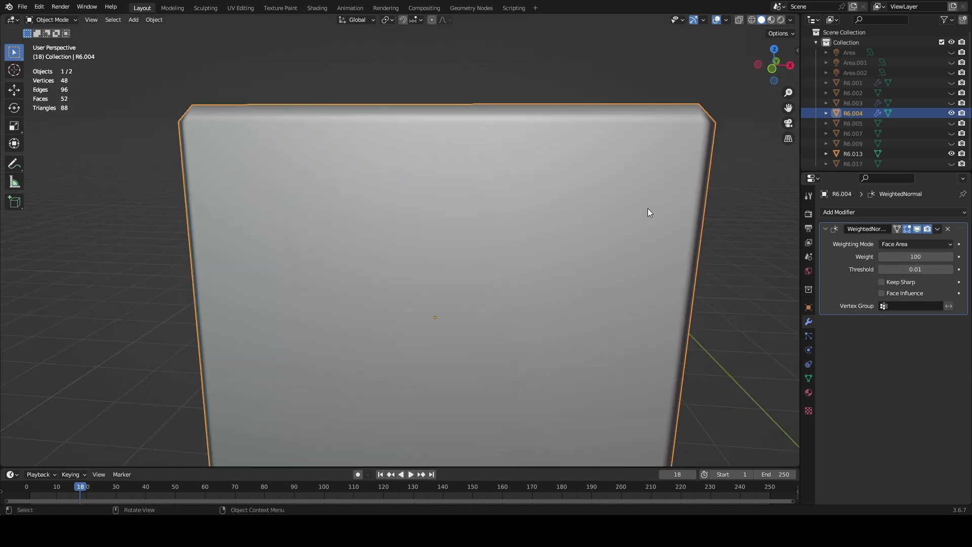
scroll(648, 208, down, 1)
Step: Lower the Weighted Normal weight to 1 and inspect the copy's shading from different angles
drag(915, 257, 881, 257)
middle_drag(691, 256, 415, 223)
scroll(648, 278, down, 1)
click(648, 278)
click(513, 254)
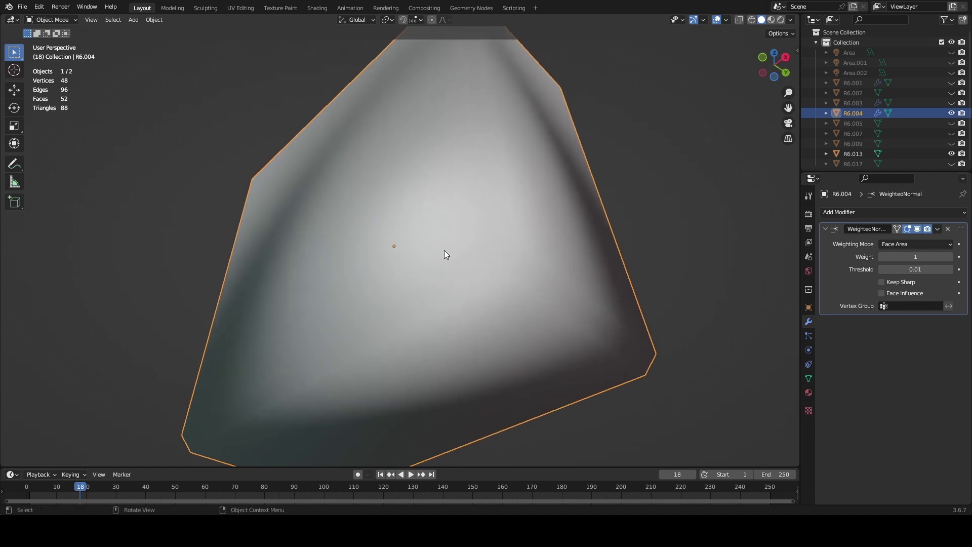
scroll(452, 253, down, 3)
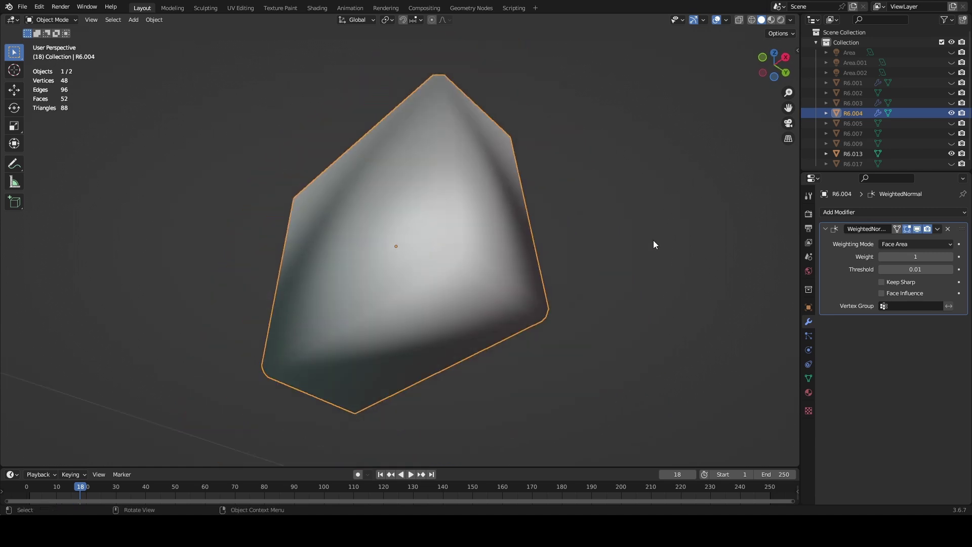
Step: Set the torso copy's Weighted Normal weight to 50 and view it beside the original
click(910, 257)
key(Return)
mouse_move(671, 261)
middle_down()
mouse_move(701, 322)
mouse_move(701, 307)
middle_up()
scroll(685, 307, down, 4)
scroll(731, 278, up, 3)
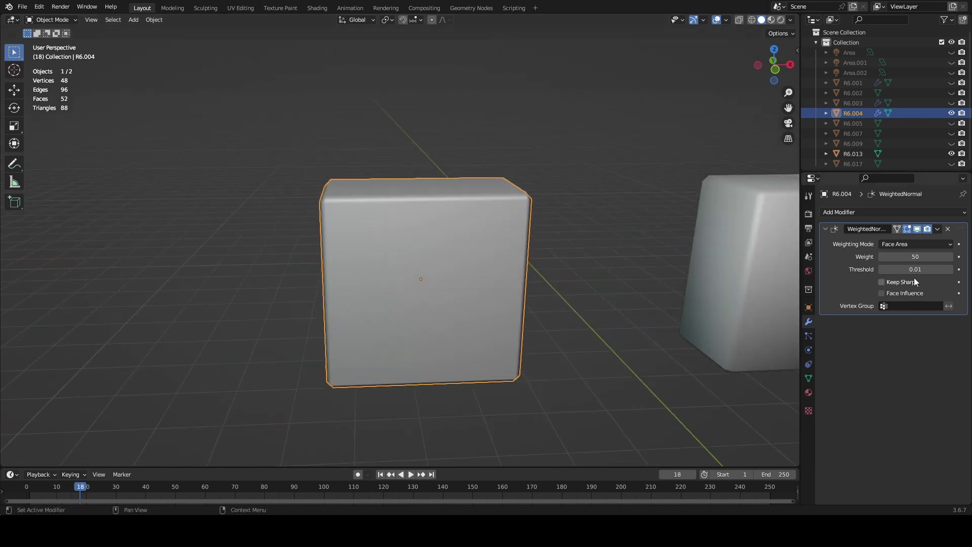
Step: Set the Weighted Normal weight to 100 on the torso copy, deselect it and check its shading
drag(905, 257, 950, 257)
middle_drag(431, 290, 432, 349)
click(621, 357)
middle_drag(621, 357, 624, 291)
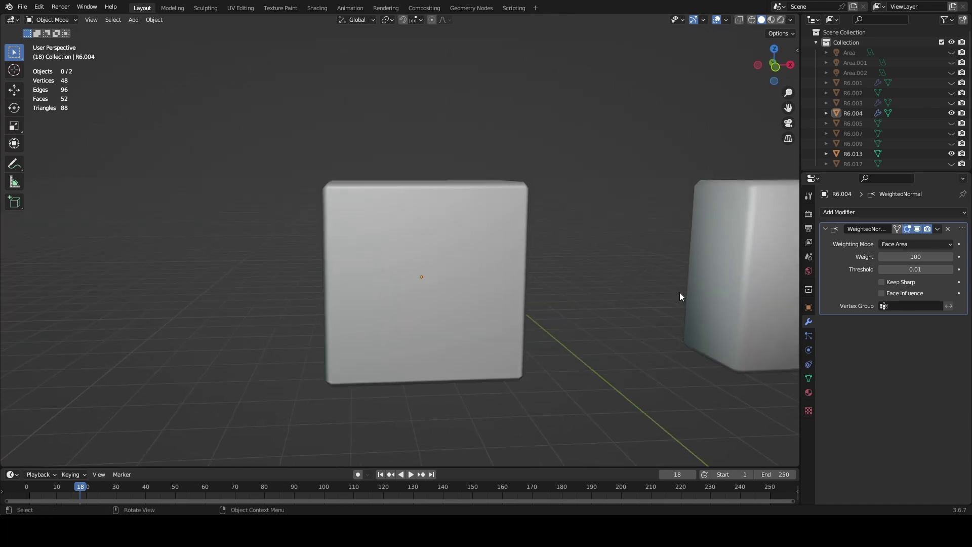
Step: Copy the Weighted Normal modifier from the torso copy to the original torso block
middle_drag(688, 294, 602, 274)
middle_drag(704, 278, 750, 277)
scroll(633, 276, down, 4)
shift+middle_drag(605, 275, 431, 265)
click(240, 260)
click(416, 251)
shift+click(258, 258)
click(938, 229)
click(926, 262)
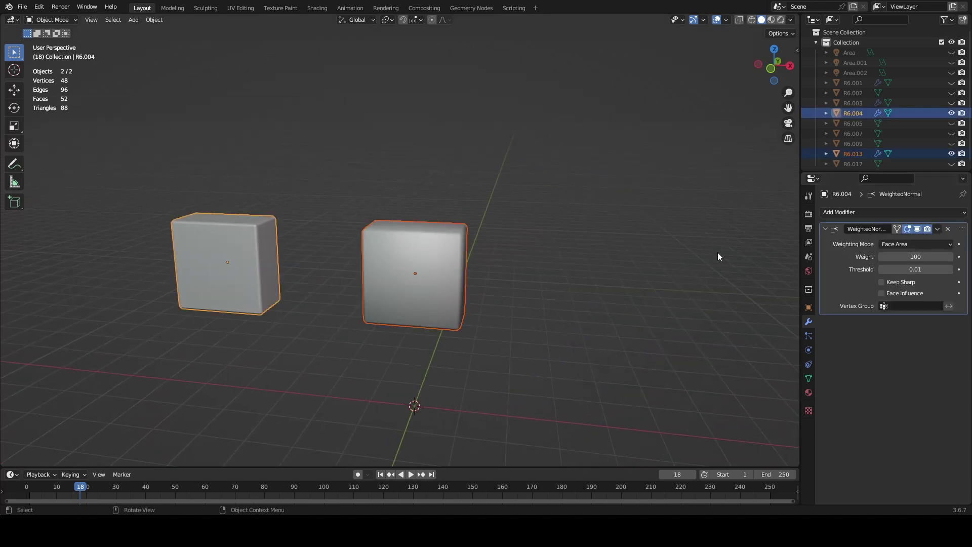
Step: Apply Shade Auto Smooth to the original torso block alone
click(467, 260)
click(457, 263)
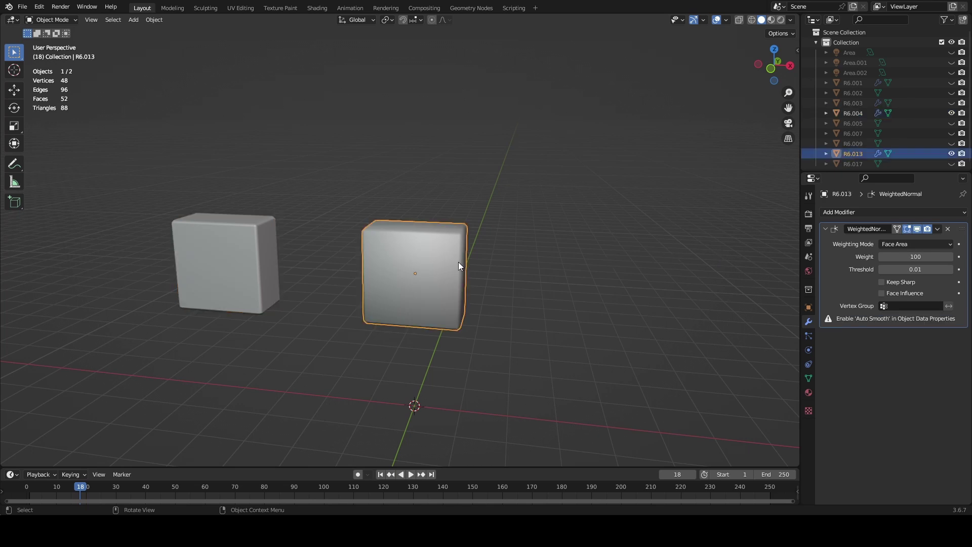
right_click(614, 247)
click(622, 248)
click(625, 270)
Step: Unhide all hidden character parts and lights, check the full character and save the file
key(alt+h)
click(598, 286)
middle_drag(573, 307, 598, 297)
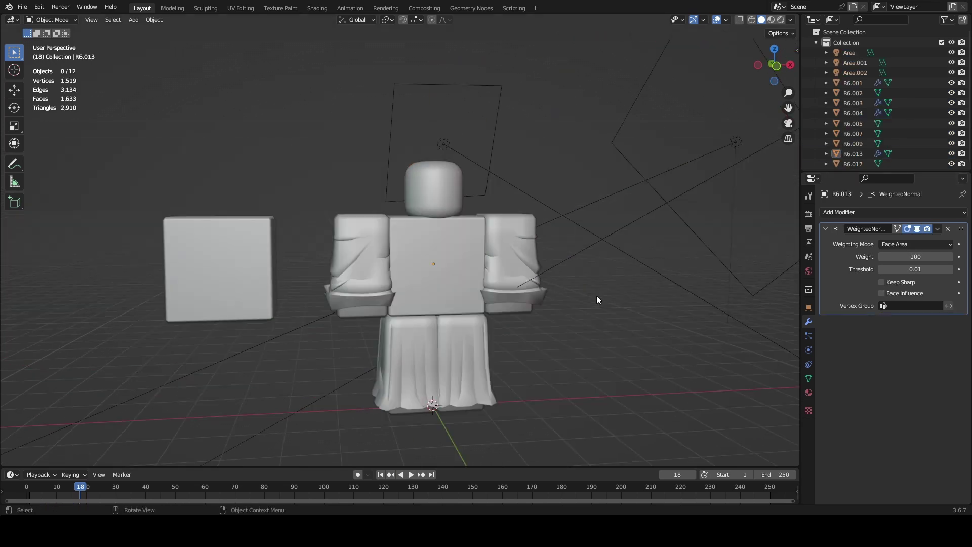
key(z)
click(590, 447)
middle_drag(591, 447, 591, 345)
key(z)
scroll(590, 345, up, 3)
key(ctrl+s)
Step: Copy the torso's Weighted Normal modifier to both arm blocks and both leg blocks
middle_drag(547, 281, 547, 268)
click(459, 254)
shift+middle_drag(314, 283, 302, 237)
shift+click(302, 237)
shift+click(394, 424)
shift+click(514, 385)
shift+click(606, 247)
shift+click(525, 211)
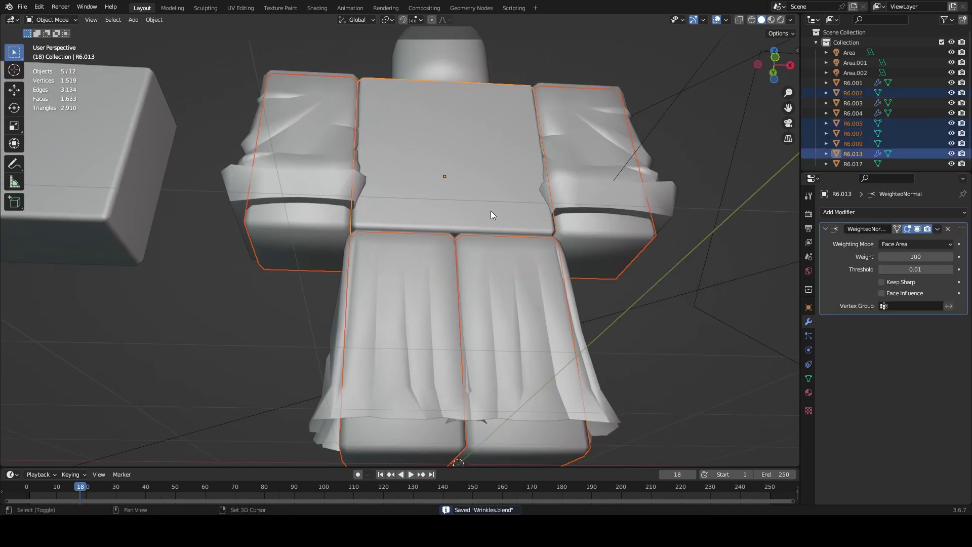
click(939, 231)
click(901, 261)
Step: Apply Shade Auto Smooth to the selected torso, arms and legs and save the file
middle_drag(738, 271, 658, 303)
right_click(546, 233)
click(546, 233)
click(665, 310)
scroll(665, 310, down, 5)
key(ctrl+s)
Step: Hide the sleeves and leg cloth to inspect the shading of the bare limb blocks, and unhide them again
scroll(491, 294, up, 3)
middle_drag(584, 307, 520, 320)
click(519, 320)
key(h)
click(375, 301)
click(585, 202)
key(h)
middle_drag(563, 203, 547, 234)
scroll(481, 235, down, 3)
scroll(481, 235, down, 2)
scroll(610, 248, down, 2)
scroll(496, 258, up, 3)
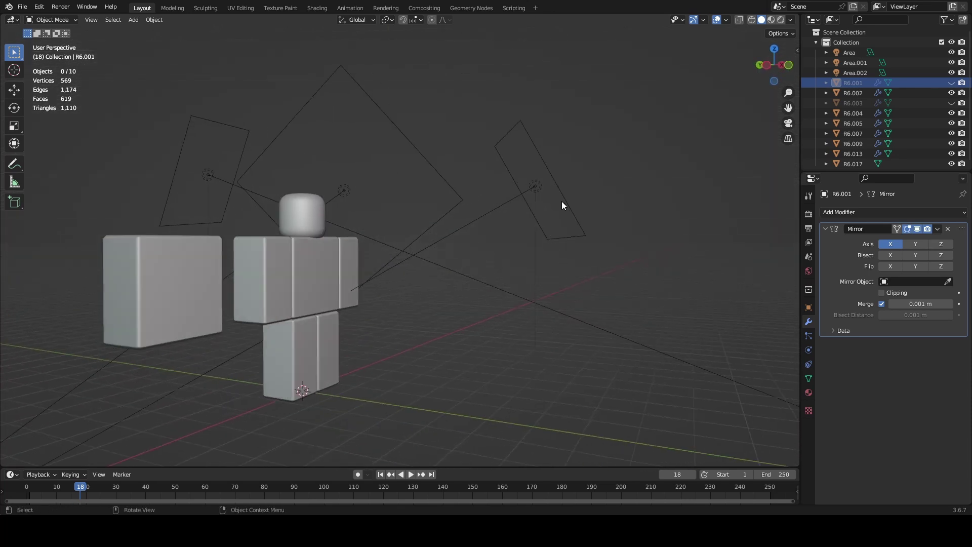
click(560, 199)
middle_drag(560, 199, 578, 205)
key(alt+h)
click(577, 207)
Step: Move the three area lights about 41 m along the X axis, away from the character, and save the file
scroll(542, 257, down, 2)
drag(526, 261, 437, 120)
shift+drag(243, 152, 370, 195)
middle_drag(370, 196, 342, 252)
key(g)
key(x)
click(654, 265)
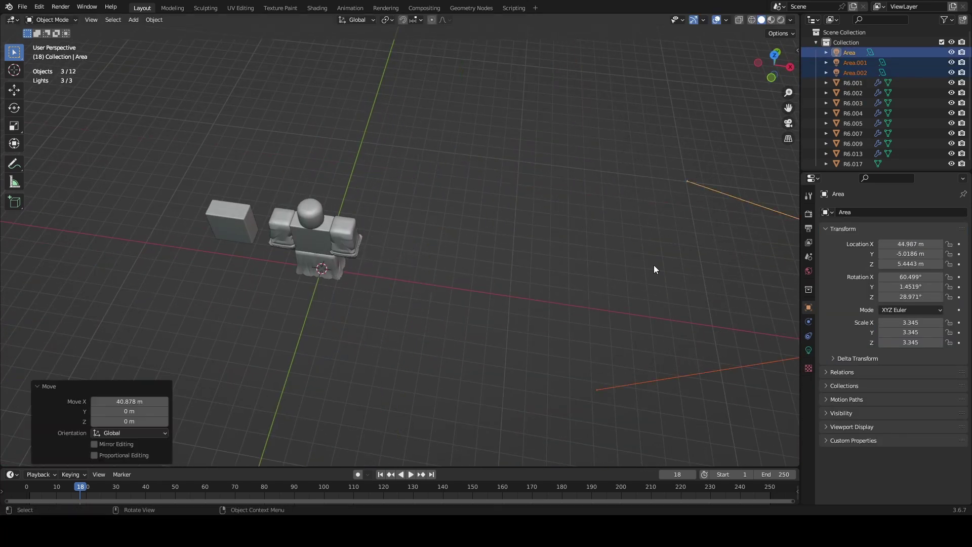
click(598, 268)
middle_drag(502, 278, 347, 287)
key(ctrl+s)
Step: Delete the torso copy standing beside the character
scroll(396, 244, up, 6)
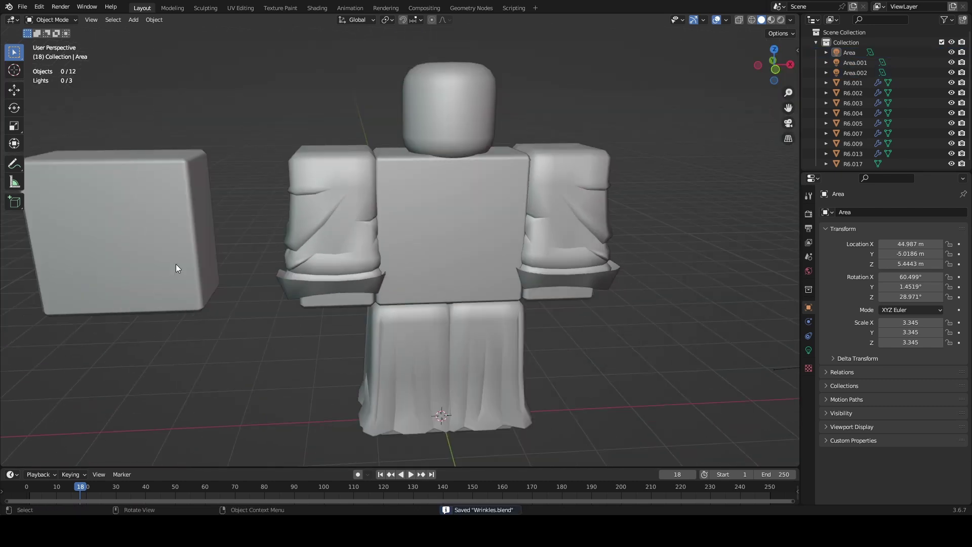
click(175, 268)
key(Delete)
Step: Examine the shading of the character's sleeves, torso and leg cloth from several angles
middle_drag(421, 252, 560, 223)
scroll(448, 232, up, 5)
scroll(559, 223, up, 5)
click(654, 221)
middle_drag(653, 221, 595, 209)
scroll(595, 209, down, 6)
middle_drag(572, 248, 512, 215)
shift+middle_drag(512, 215, 554, 329)
scroll(554, 330, up, 4)
scroll(554, 330, up, 4)
click(573, 281)
mouse_move(574, 282)
middle_down()
mouse_move(515, 322)
mouse_move(534, 268)
mouse_move(442, 284)
mouse_move(409, 205)
mouse_move(457, 166)
mouse_move(451, 202)
mouse_move(418, 223)
middle_up()
Step: Turn on the wireframe overlay and examine the topology of the wrinkled sleeve
key(z)
click(355, 225)
mouse_move(313, 226)
middle_down()
mouse_move(346, 237)
mouse_move(453, 202)
middle_up()
key(shift+z)
click(727, 20)
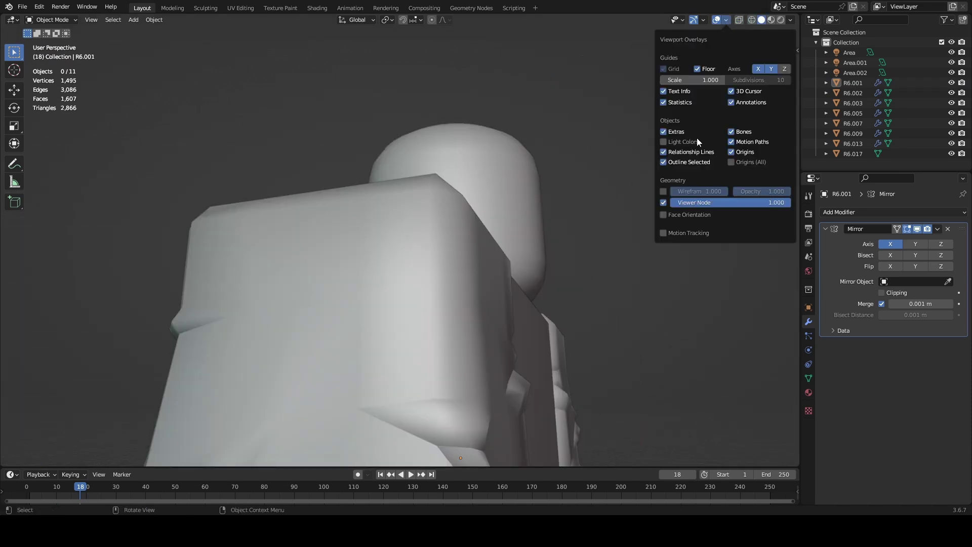
click(663, 191)
mouse_move(483, 215)
middle_down()
mouse_move(453, 270)
mouse_move(540, 254)
middle_up()
middle_drag(426, 305, 366, 277)
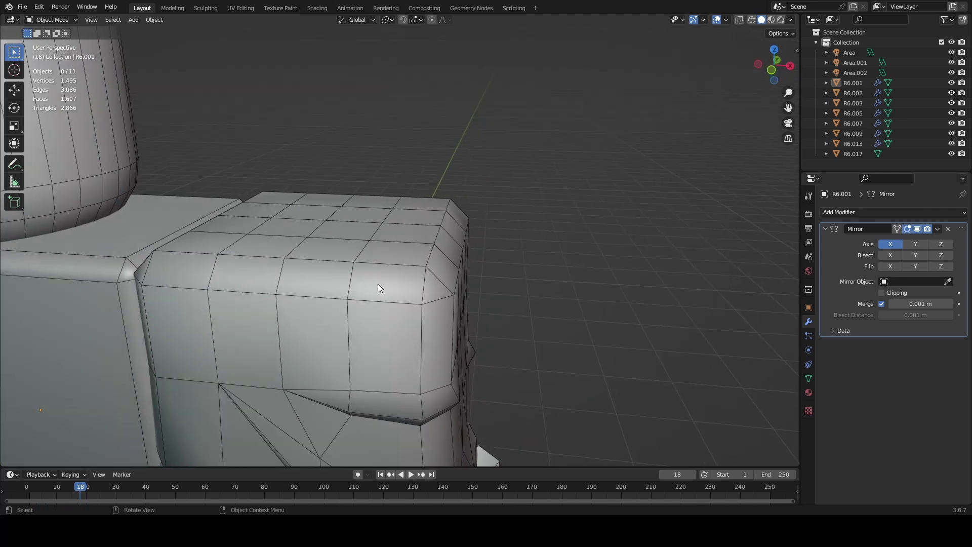
scroll(414, 271, down, 5)
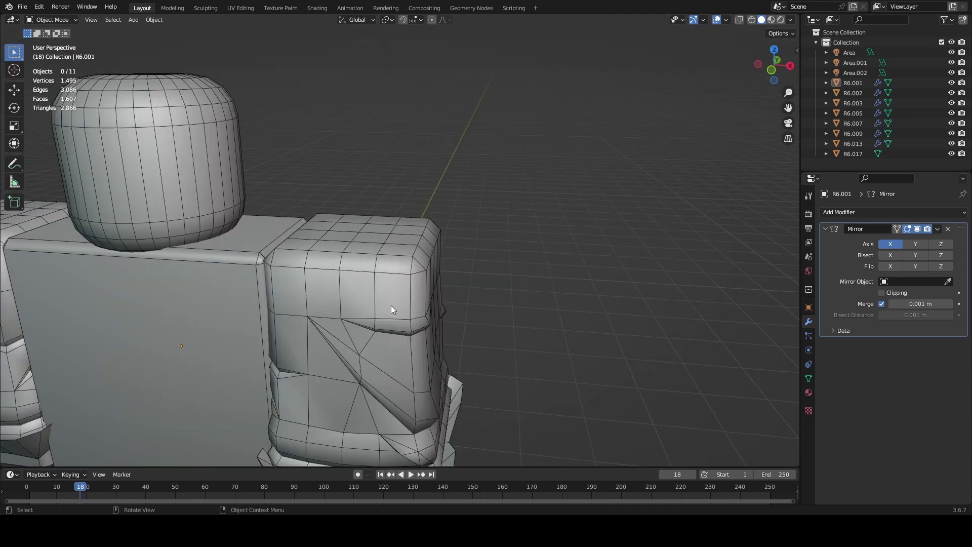
scroll(347, 175, up, 3)
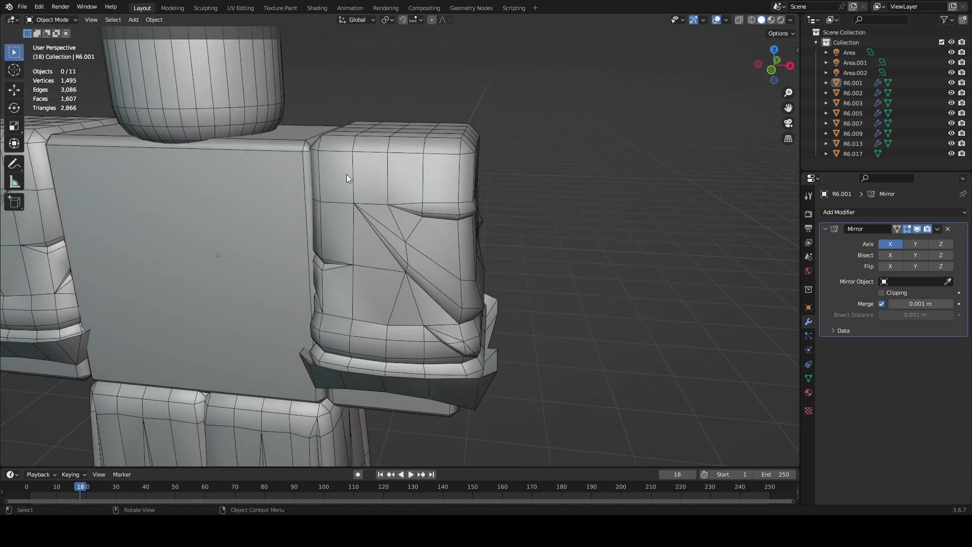
Step: Turn off the wireframe overlay, add a Weighted Normal modifier to the sleeve mesh and check its folds
click(392, 264)
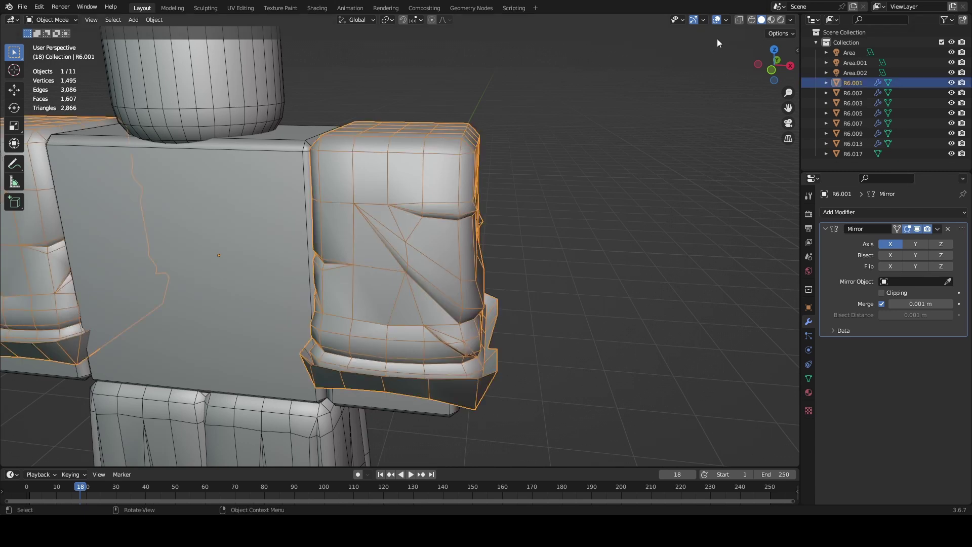
click(725, 20)
click(667, 195)
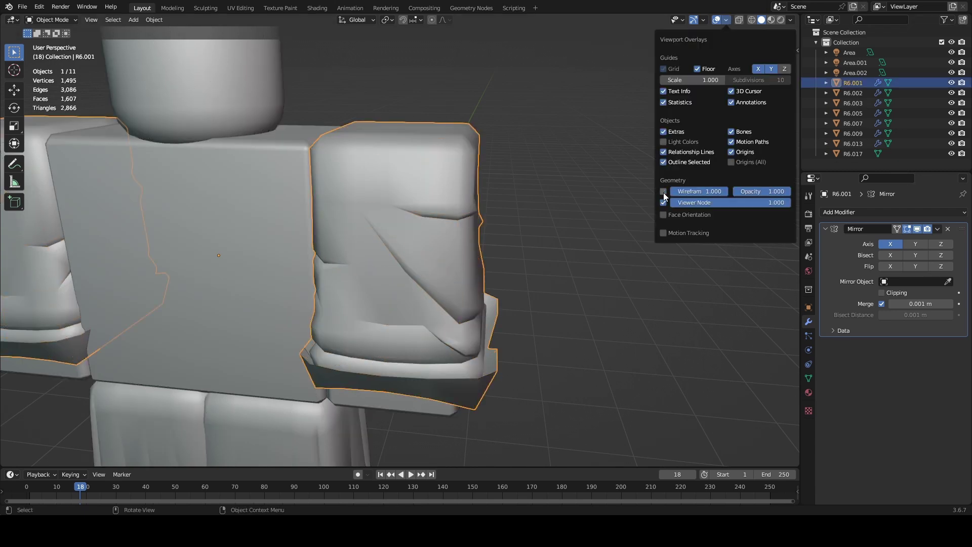
click(896, 212)
click(719, 285)
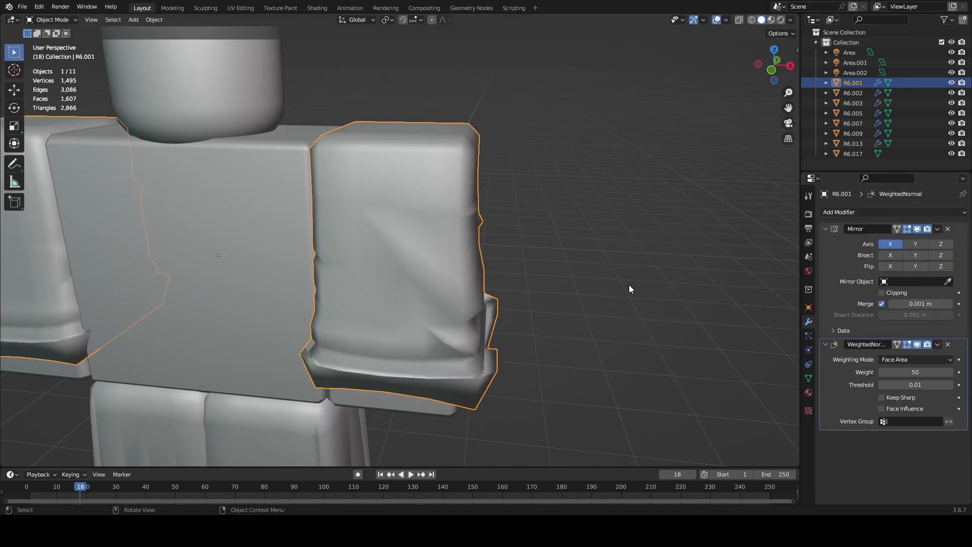
middle_drag(627, 285, 568, 318)
scroll(579, 318, up, 2)
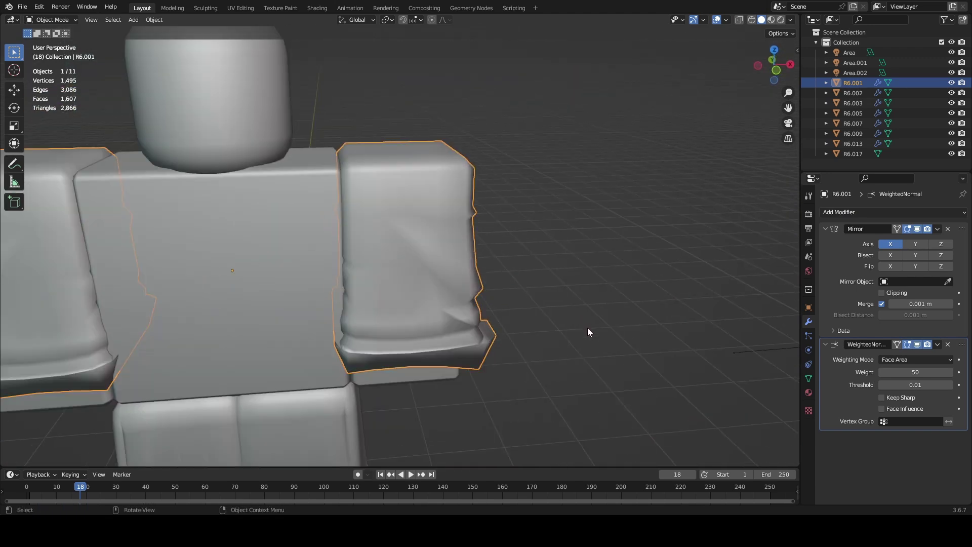
mouse_move(595, 334)
middle_down()
mouse_move(582, 333)
mouse_move(585, 322)
middle_up()
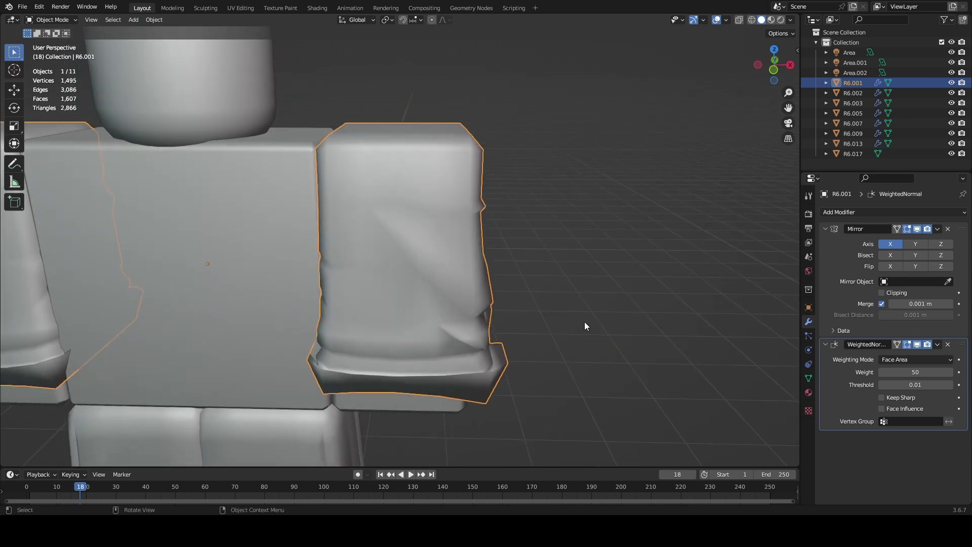
Step: Put the sleeve mesh into Edit Mode and display its vertex normals along with the split normals
click(47, 21)
click(53, 43)
scroll(519, 223, up, 2)
middle_drag(519, 223, 535, 252)
click(727, 20)
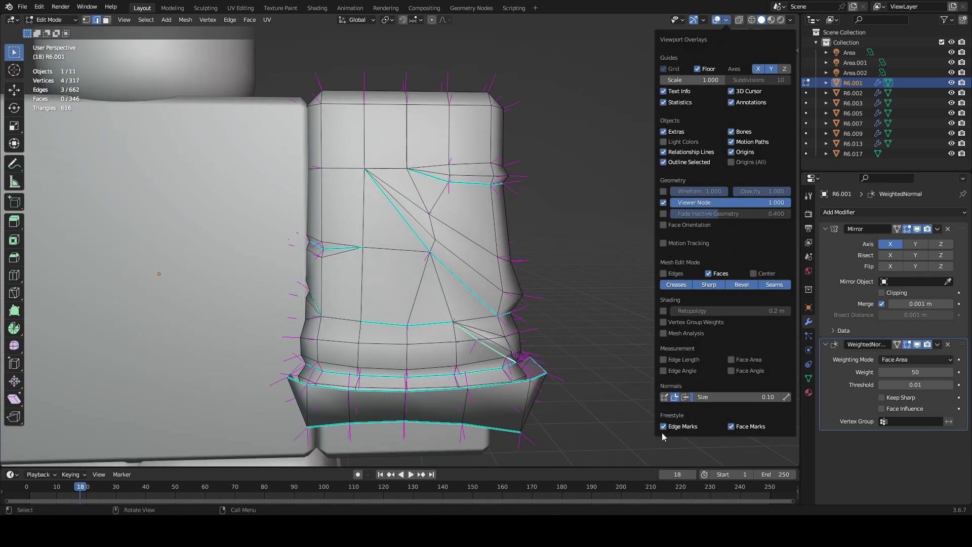
click(665, 401)
Step: Examine the directions of the normals around the sleeve's folds and cuff
middle_drag(628, 350, 500, 223)
scroll(564, 200, down, 2)
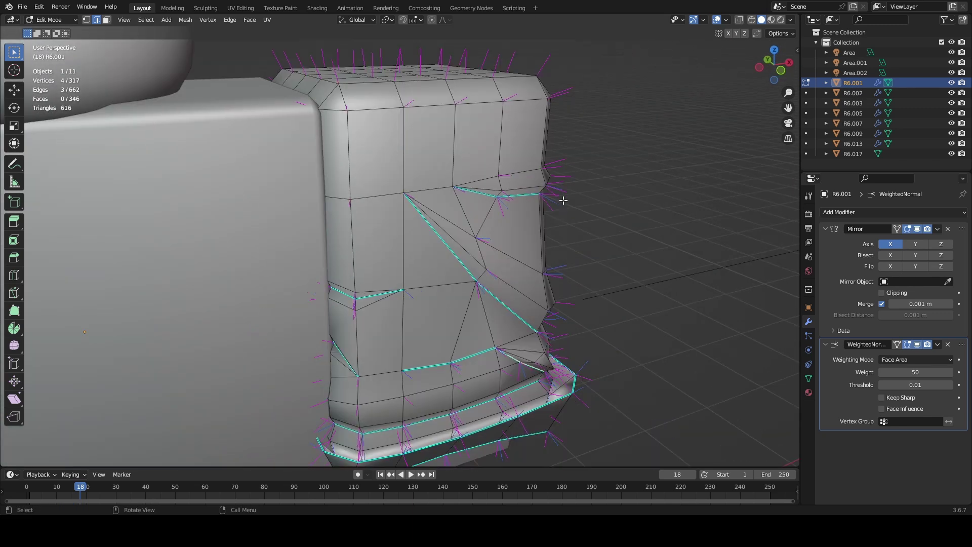
mouse_move(562, 199)
middle_down()
mouse_move(539, 213)
mouse_move(516, 206)
mouse_move(563, 201)
middle_up()
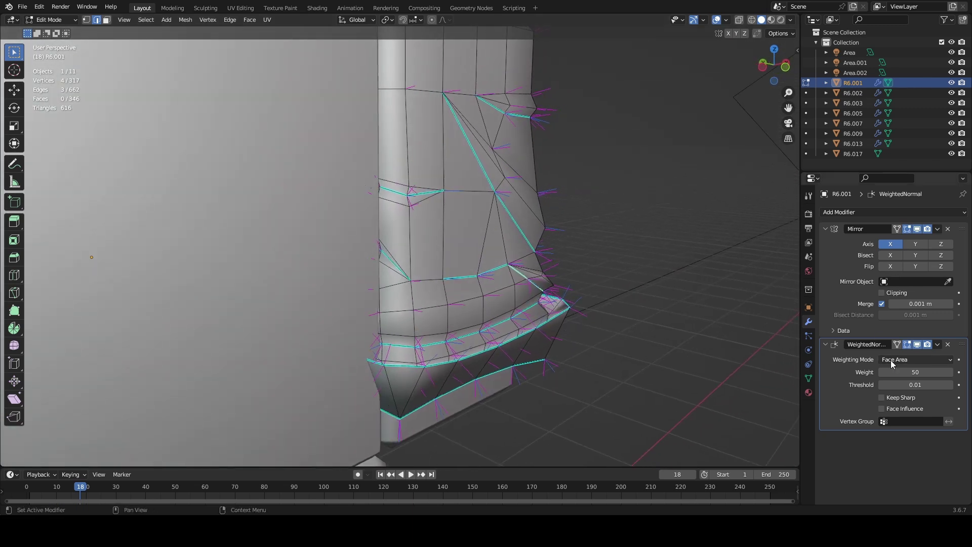
middle_drag(702, 303, 639, 264)
scroll(473, 251, up, 5)
scroll(578, 273, down, 6)
scroll(644, 263, up, 4)
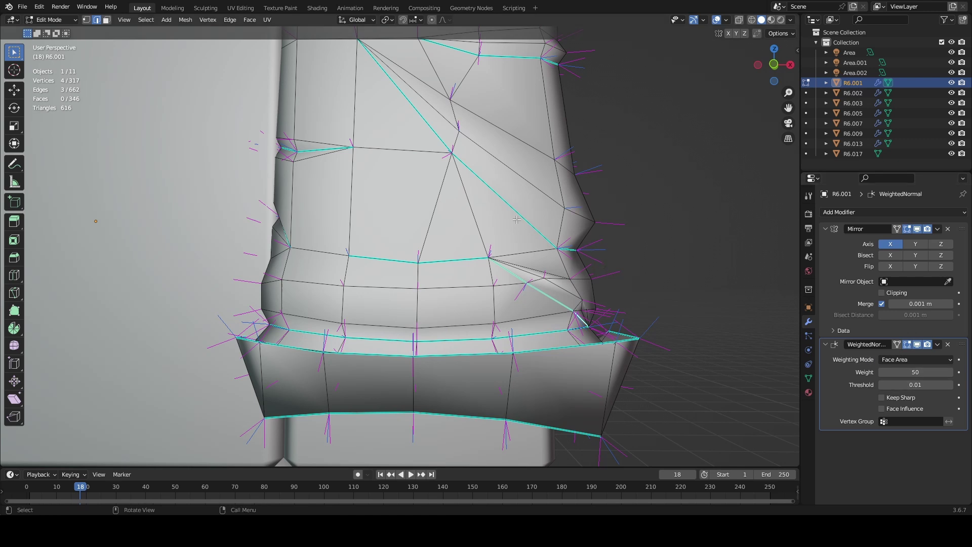
middle_drag(524, 219, 464, 219)
Step: In vertex mode, adjust vertices of the small fold above the sleeve's cuff with Shrink/Fatten
key(1)
click(475, 301)
middle_drag(475, 303, 466, 334)
scroll(408, 336, up, 1)
key(alt+s)
click(409, 336)
click(390, 382)
key(alt+s)
click(514, 405)
Step: Scale the selected vertices of the fold above the cuff, ending with a factor of 1.035
key(s)
click(496, 397)
middle_drag(496, 397, 602, 345)
key(s)
click(611, 347)
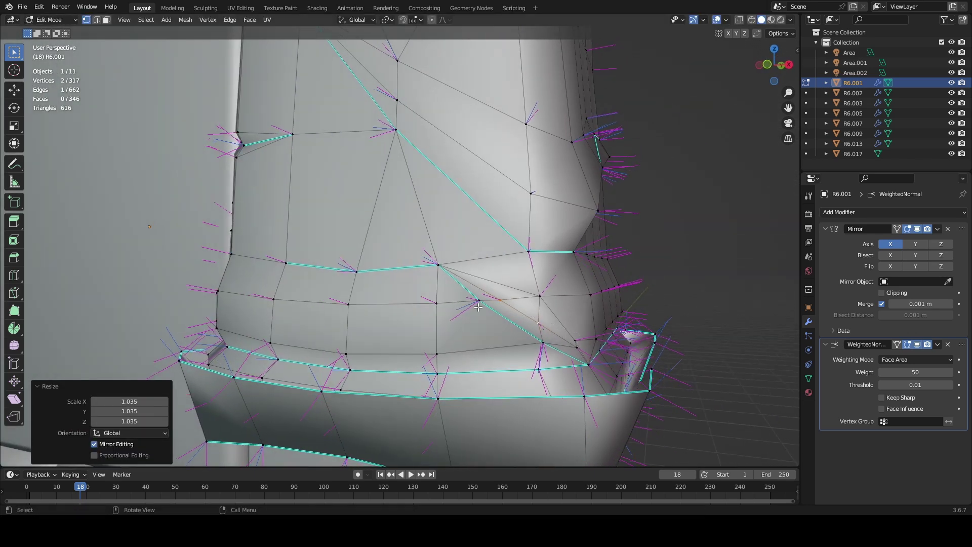
Step: Slide two vertices of the fold above the cuff along their edges, reposition the second one and deselect everything
click(482, 303)
key(g)
key(g)
click(489, 308)
click(545, 346)
key(g)
key(g)
click(557, 348)
key(g)
click(535, 339)
scroll(603, 310, down, 2)
click(603, 310)
middle_drag(604, 309, 649, 312)
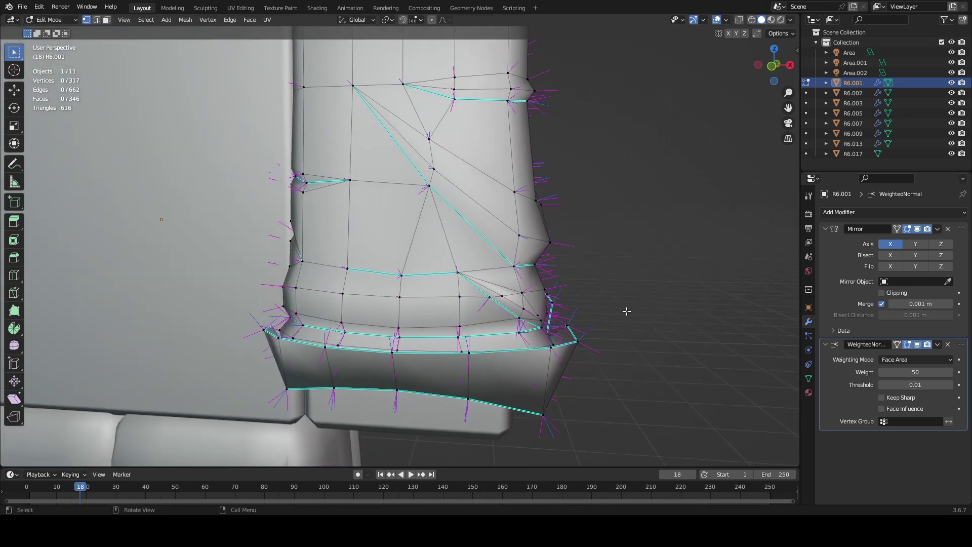
Step: Examine the reshaped fold and the normals around the sleeve from the front and side
scroll(626, 311, up, 1)
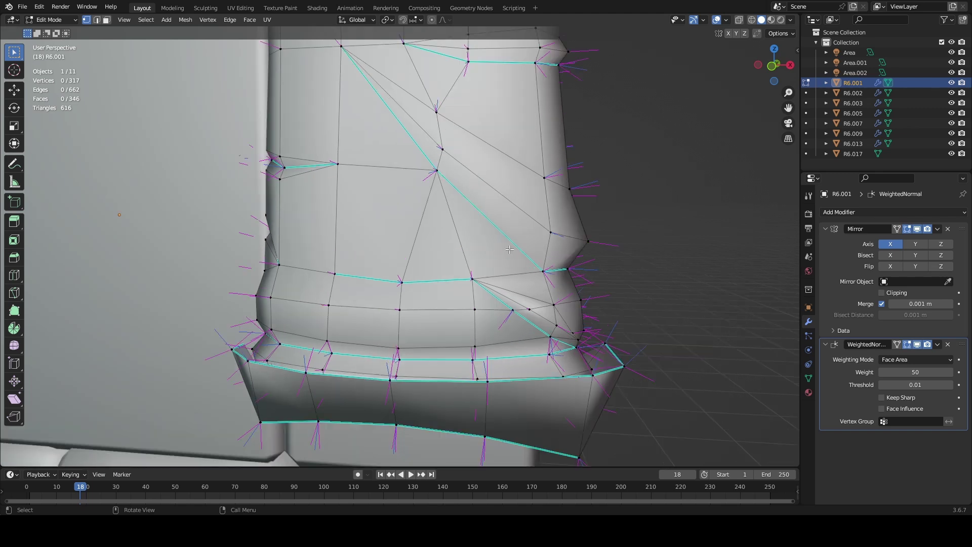
middle_drag(509, 249, 542, 250)
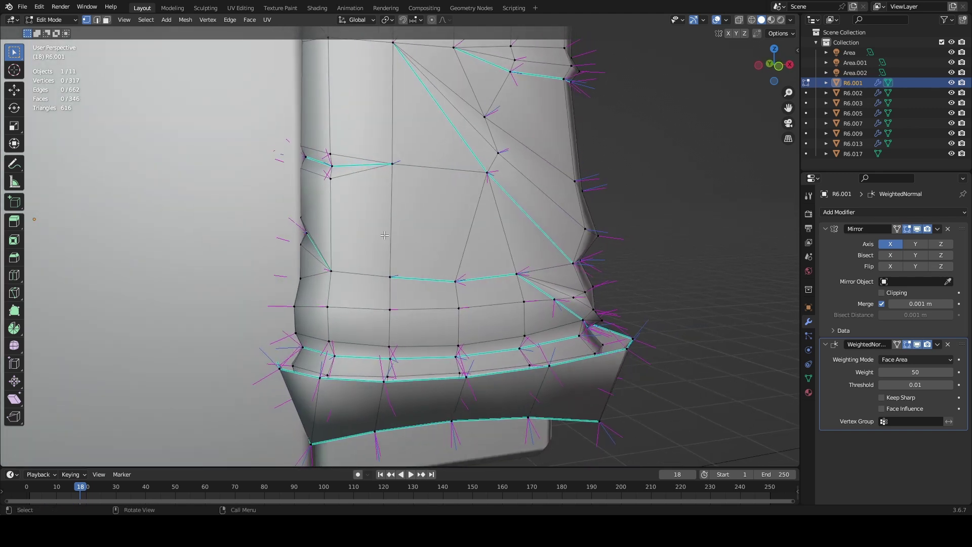
middle_drag(322, 237, 364, 220)
click(363, 222)
click(603, 227)
middle_drag(613, 227, 486, 237)
scroll(586, 230, down, 6)
scroll(485, 237, up, 6)
Step: Hide the normals display, change to edge select mode and view the sleeve on the whole character
click(725, 21)
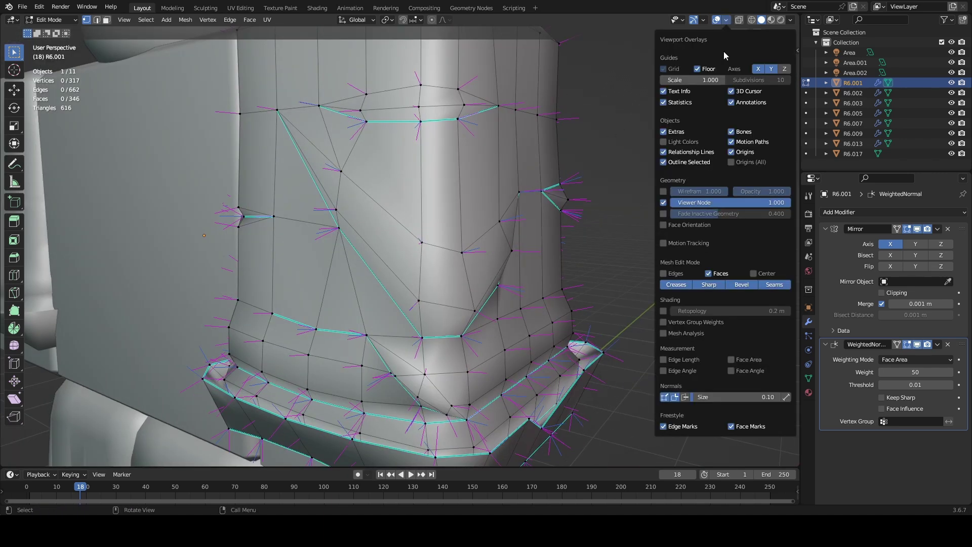
middle_drag(531, 315, 578, 291)
scroll(504, 276, down, 2)
key(2)
scroll(422, 241, up, 2)
middle_drag(447, 209, 329, 189)
scroll(327, 186, down, 3)
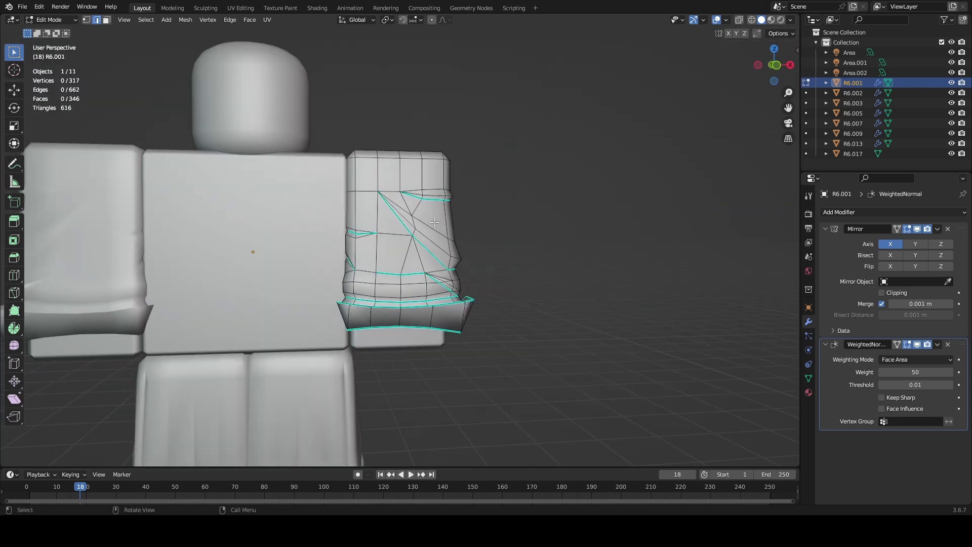
Step: Return to Object Mode, deselect the sleeve and inspect its weighted-normal shading up close
click(61, 22)
click(55, 31)
click(524, 129)
scroll(474, 232, up, 3)
middle_drag(474, 232, 410, 265)
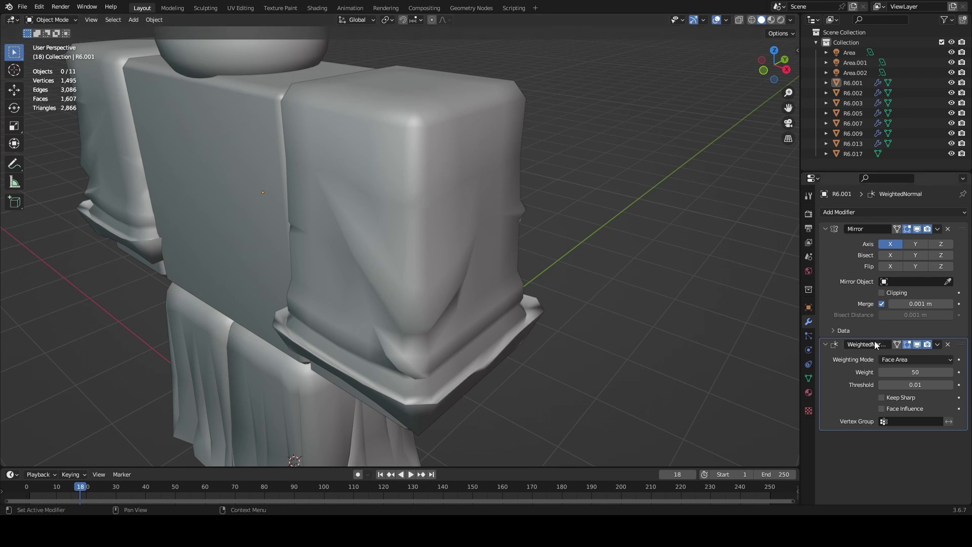
middle_drag(631, 321, 694, 300)
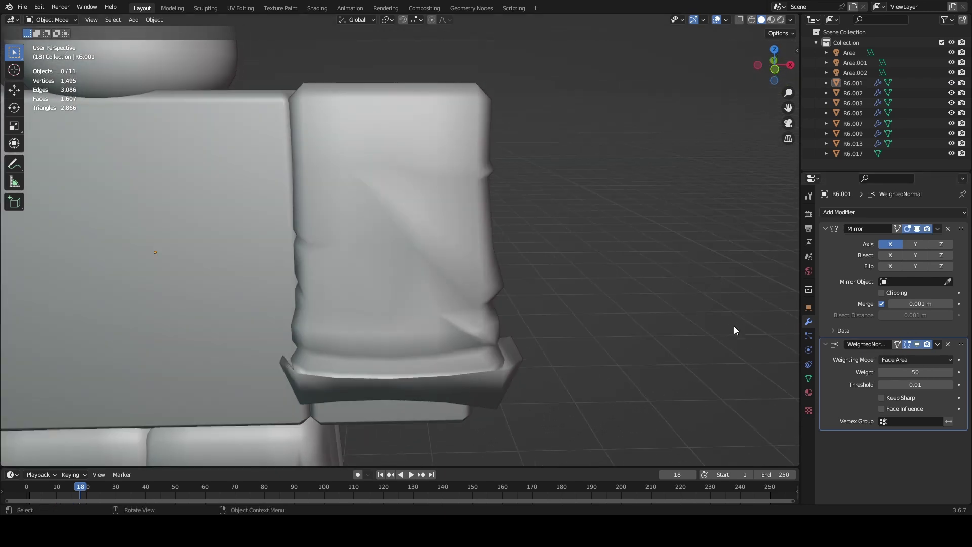
Step: Enable Keep Sharp in the sleeve's Weighted Normal modifier, select the sleeve and inspect its folds from several angles
click(881, 398)
middle_drag(770, 369, 591, 373)
scroll(461, 193, up, 5)
scroll(387, 194, down, 1)
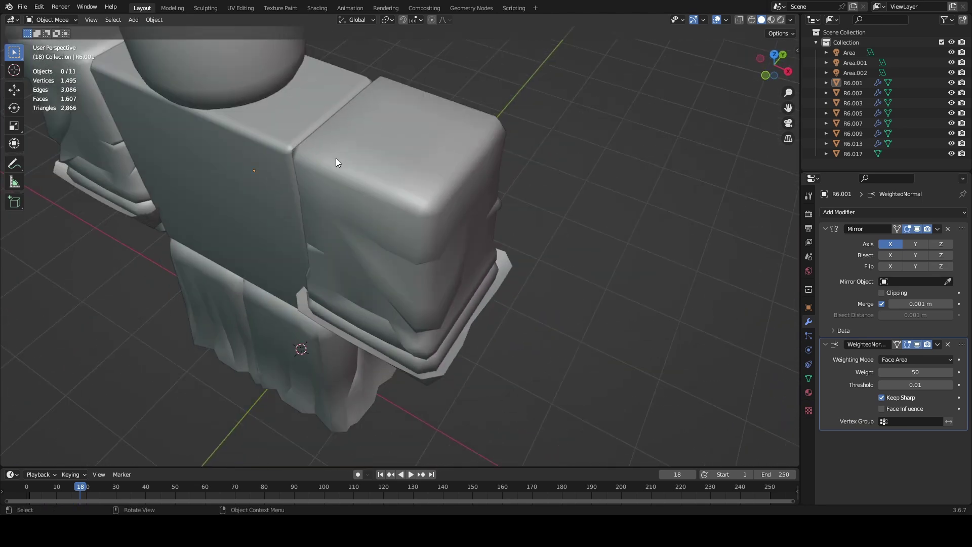
click(402, 237)
middle_drag(403, 247, 427, 223)
scroll(427, 223, down, 3)
scroll(545, 314, up, 4)
middle_drag(545, 314, 557, 299)
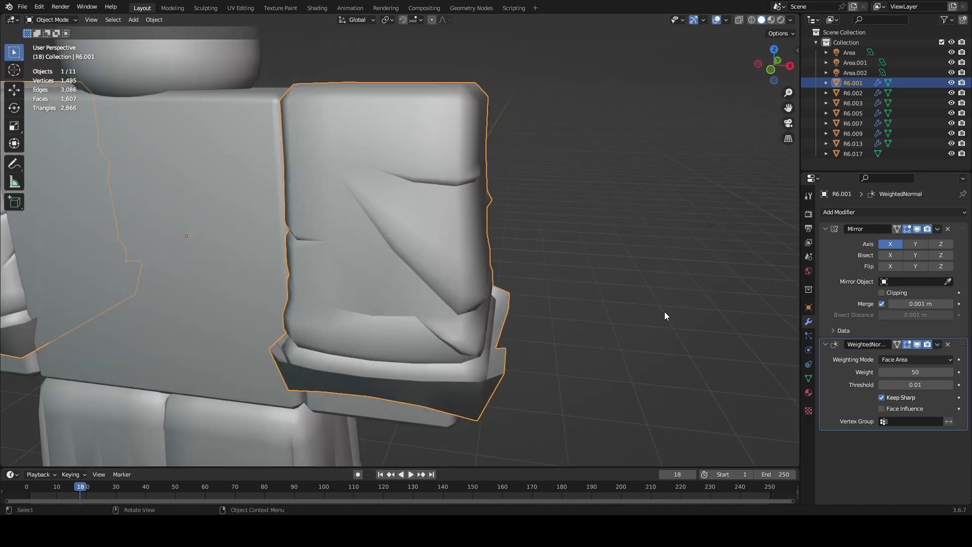
Step: Set the Weighted Normal weight to 100 and deselect the sleeve to check its shading
drag(915, 372, 928, 372)
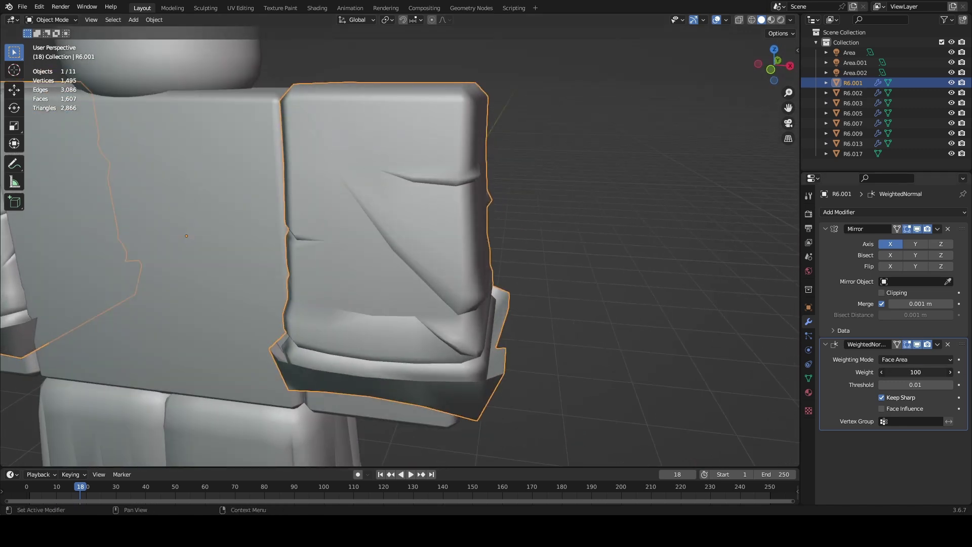
middle_drag(677, 320, 557, 317)
click(658, 315)
scroll(557, 317, up, 3)
Step: Clear the sharp marking from the upper edge path of the sleeve's corner fold in Edit Mode, and return to Object Mode
click(497, 263)
middle_drag(497, 262, 439, 273)
scroll(439, 274, up, 1)
click(51, 19)
click(52, 43)
ctrl+click(572, 230)
key(ctrl+e)
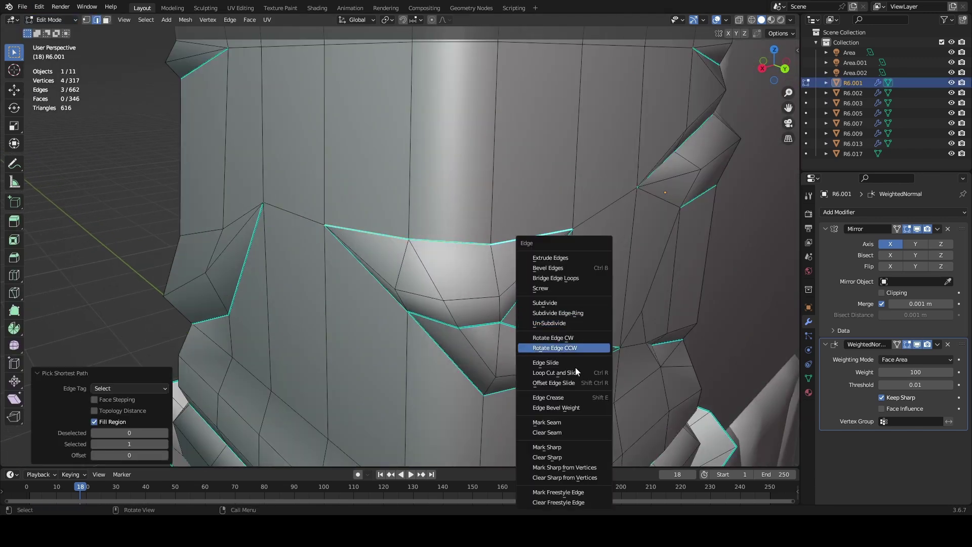
click(547, 447)
click(56, 31)
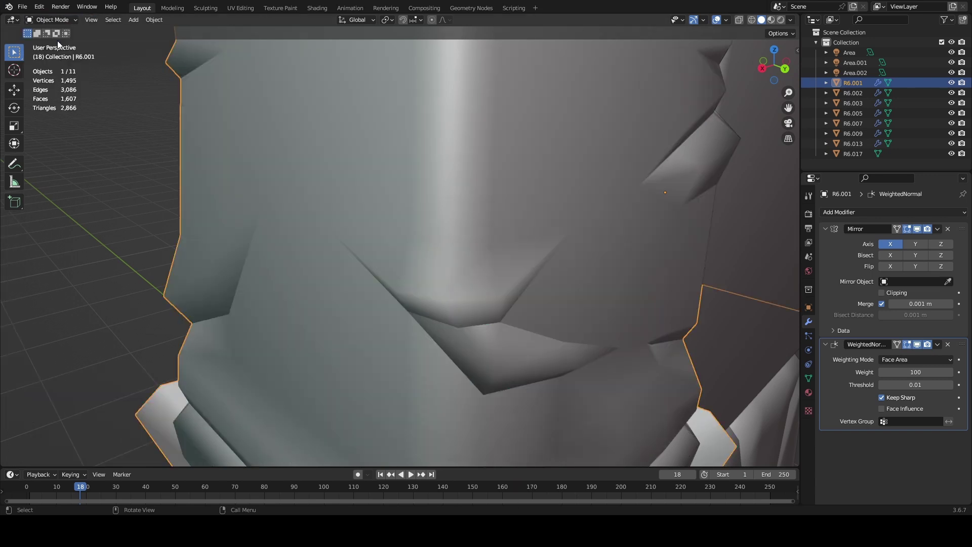
Step: Examine the softened folds from other angles, deselect the sleeve and view the character in rendered shading
mouse_move(72, 57)
middle_down()
mouse_move(250, 199)
mouse_move(281, 193)
mouse_move(241, 197)
mouse_move(425, 253)
mouse_move(354, 249)
mouse_move(440, 216)
mouse_move(385, 212)
middle_up()
key(z)
middle_drag(385, 291, 578, 291)
scroll(393, 277, up, 4)
middle_drag(393, 276, 449, 263)
key(z)
click(438, 175)
scroll(440, 190, down, 3)
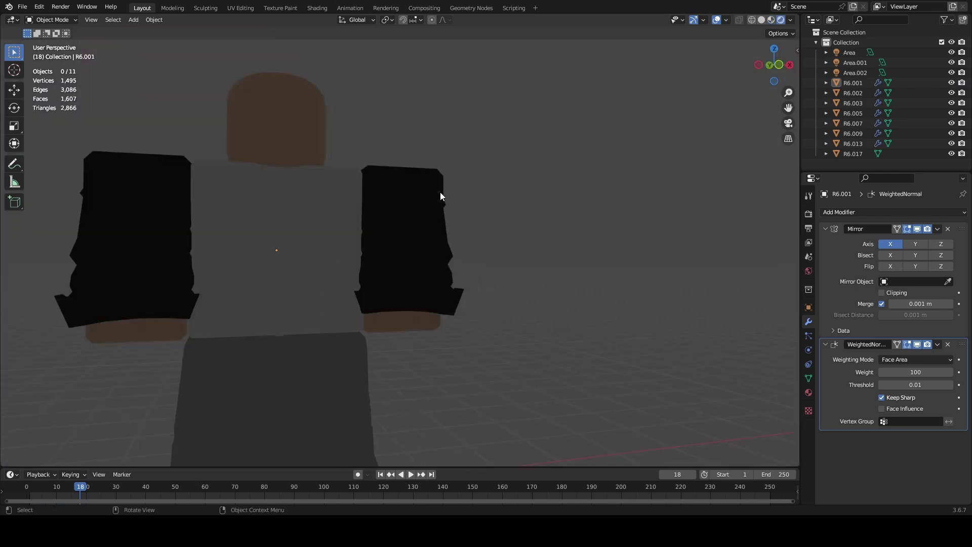
Step: Select the three area lights in rendered shading, move them along the X axis towards the character and deselect them
key(z)
scroll(627, 242, down, 4)
key(z)
middle_drag(587, 192, 687, 226)
scroll(687, 227, down, 3)
drag(690, 229, 482, 50)
key(g)
click(570, 248)
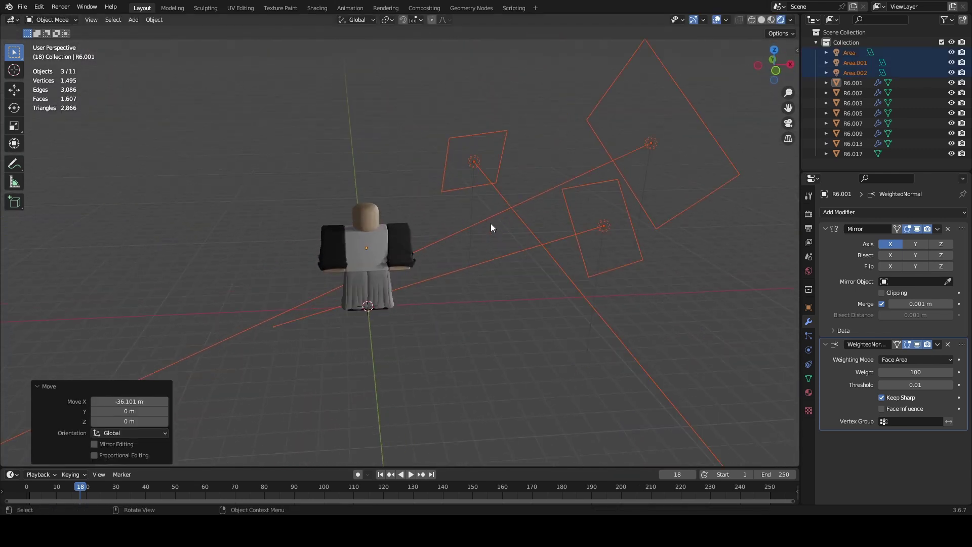
key(g)
key(x)
click(589, 229)
click(555, 272)
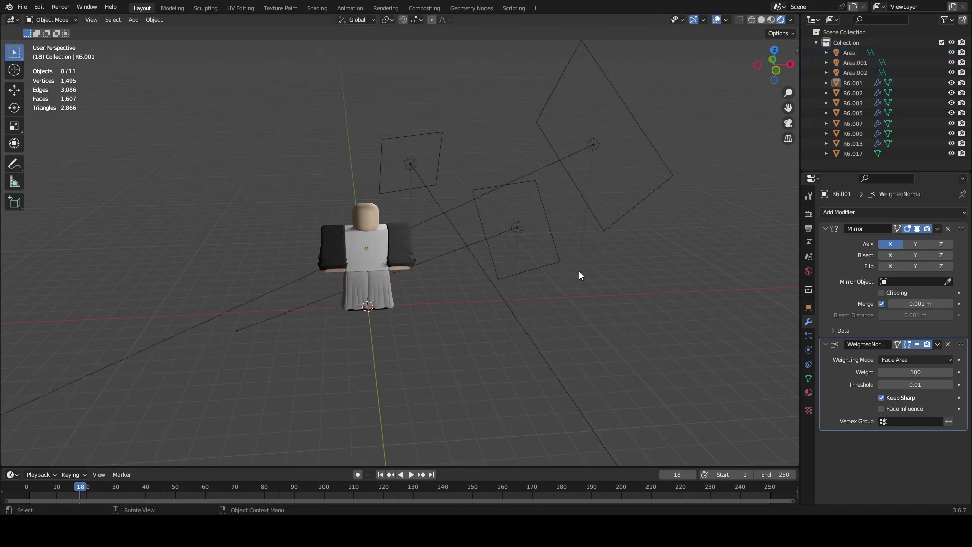
Step: Examine the lit character up close, return to solid shading and inspect the sleeves from the side and front
scroll(509, 257, up, 9)
scroll(434, 215, down, 3)
mouse_move(434, 214)
middle_down()
mouse_move(447, 213)
mouse_move(353, 204)
mouse_move(385, 214)
middle_up()
scroll(385, 214, up, 3)
key(z)
scroll(522, 242, down, 4)
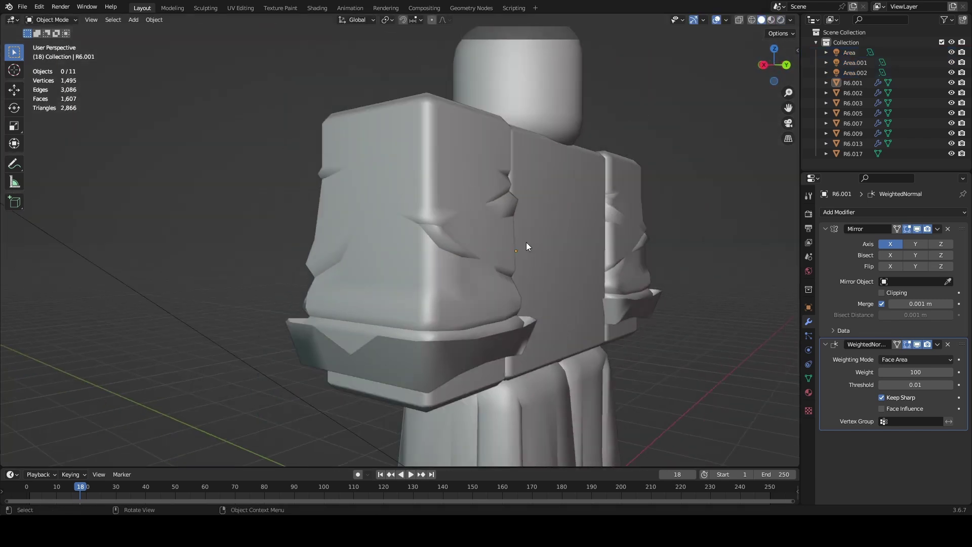
mouse_move(521, 243)
middle_down()
mouse_move(458, 259)
mouse_move(442, 244)
middle_up()
scroll(458, 260, down, 5)
scroll(441, 244, up, 5)
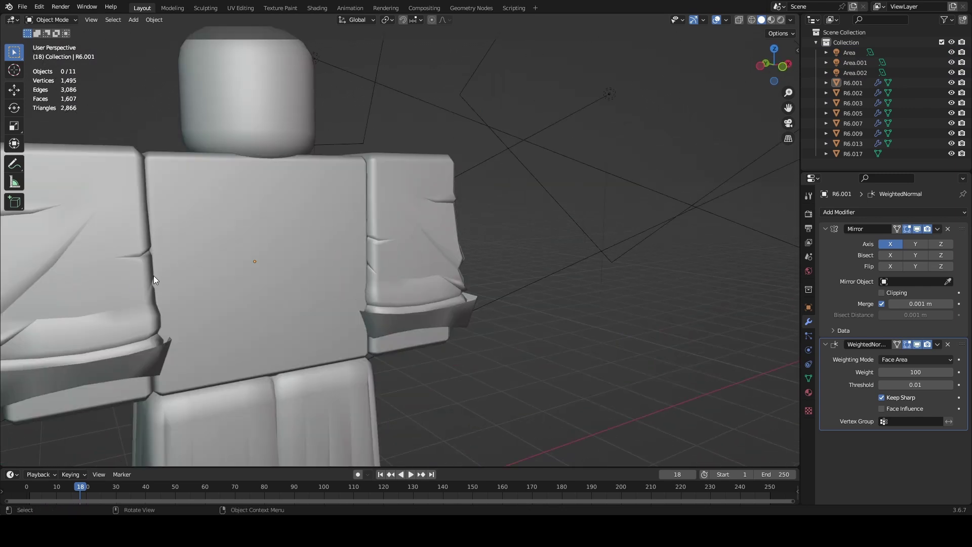
Step: Select the sleeves and toggle the Weighted Normal modifier's viewport display to compare their shading from the front
click(135, 278)
middle_drag(135, 278, 605, 261)
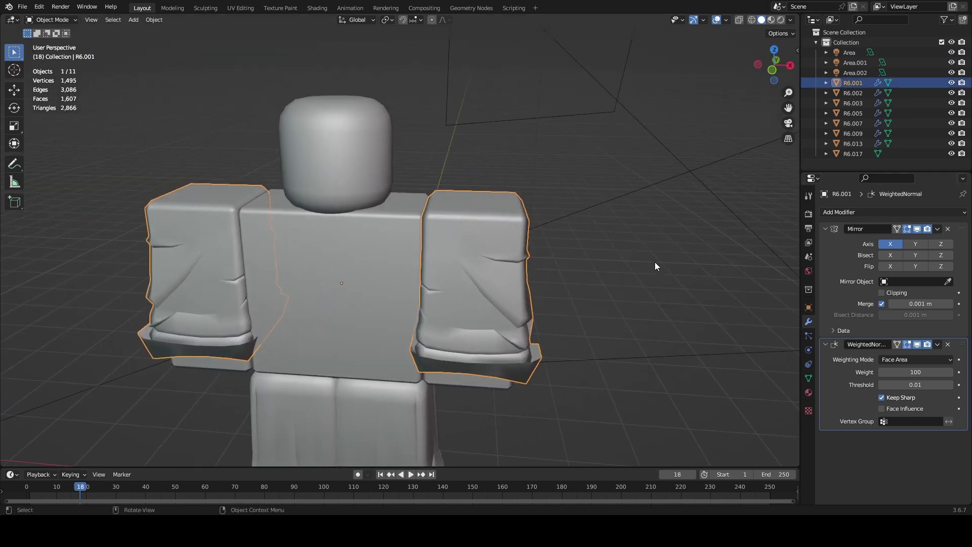
scroll(655, 263, up, 2)
scroll(673, 253, up, 4)
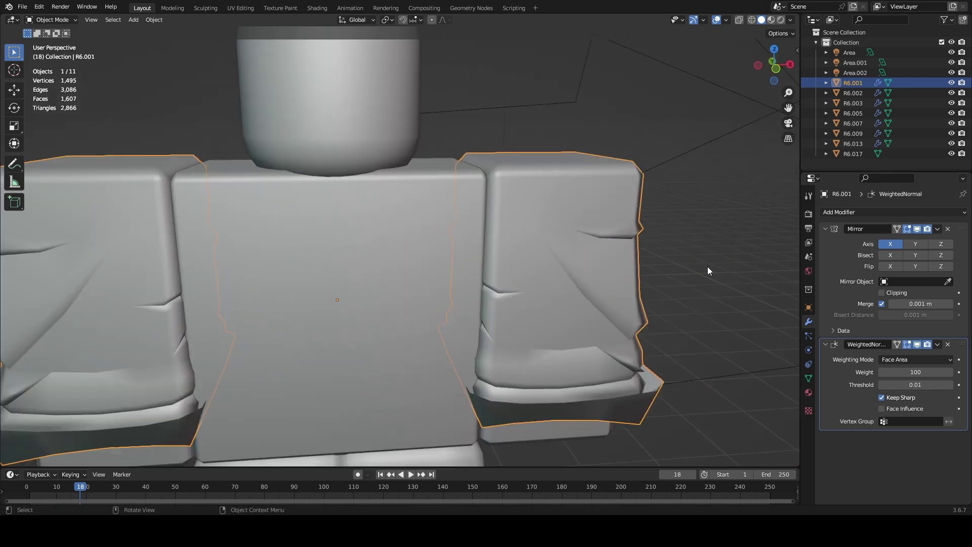
click(919, 344)
click(918, 344)
click(919, 344)
click(918, 344)
click(916, 346)
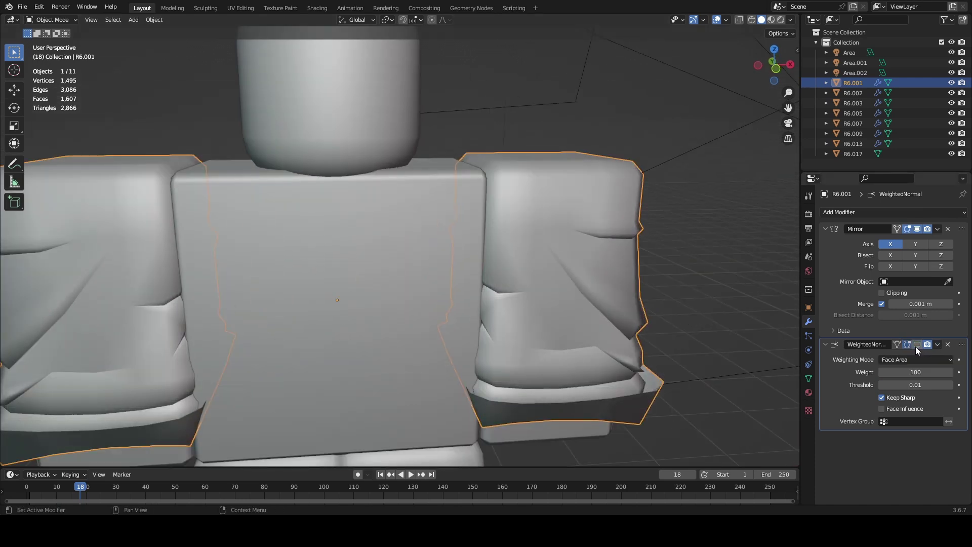
click(917, 345)
click(916, 345)
Step: Compare the sleeve shading with and without Weighted Normal from angled and raised views, leaving the modifier's viewport display on
middle_drag(585, 332, 782, 343)
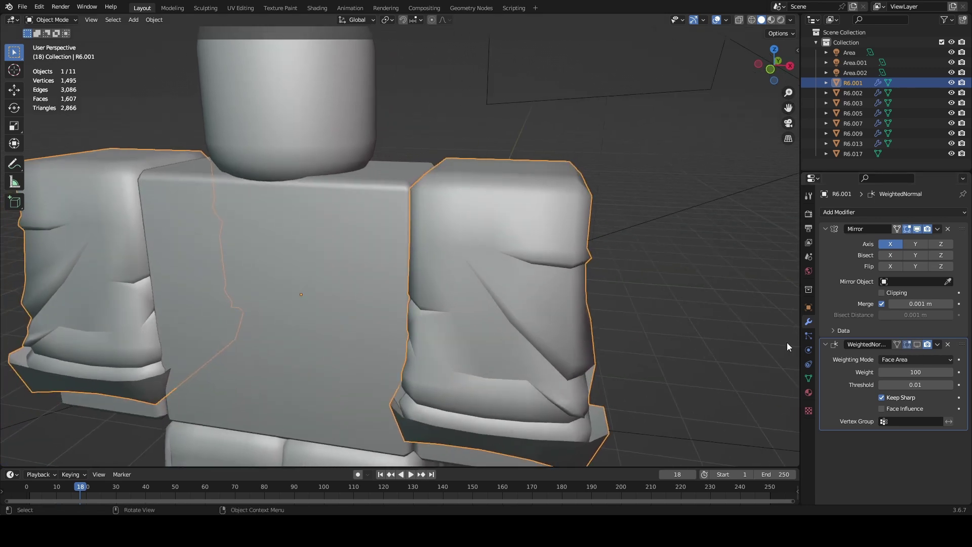
scroll(771, 341, down, 3)
click(915, 344)
click(916, 344)
click(916, 344)
click(916, 343)
click(915, 344)
click(915, 344)
click(916, 345)
click(916, 344)
click(916, 345)
middle_drag(775, 296, 417, 284)
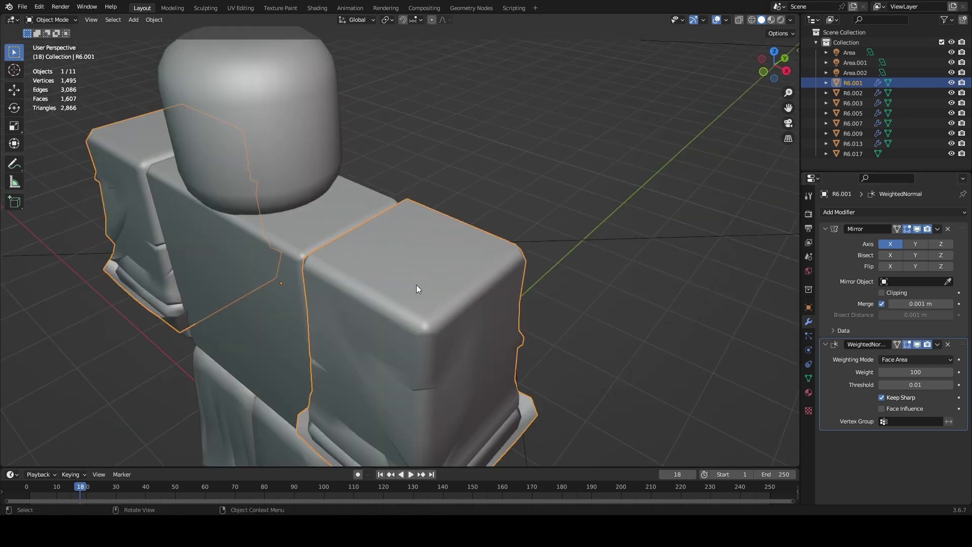
click(916, 344)
click(916, 345)
Step: Hide the torso block, frame the selected sleeve and enter Edit Mode
mouse_move(770, 299)
middle_down()
mouse_move(624, 281)
mouse_move(667, 300)
mouse_move(663, 290)
middle_up()
click(490, 287)
key(h)
middle_drag(552, 274, 588, 260)
click(587, 256)
key(KP_Decimal)
click(52, 43)
middle_drag(481, 134, 364, 213)
Step: Knife-cut a new pointed fold outline around the sleeve's corner, below the existing upper wrinkles
scroll(526, 135, up, 3)
key(k)
scroll(343, 175, down, 3)
scroll(354, 203, up, 3)
scroll(261, 191, down, 3)
middle_drag(260, 191, 323, 154)
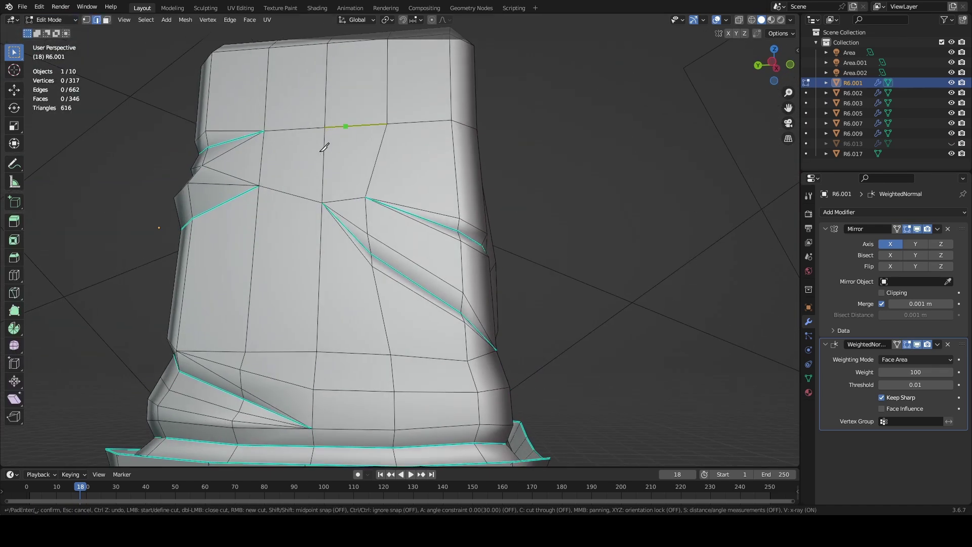
scroll(385, 269, up, 2)
middle_drag(385, 268, 499, 253)
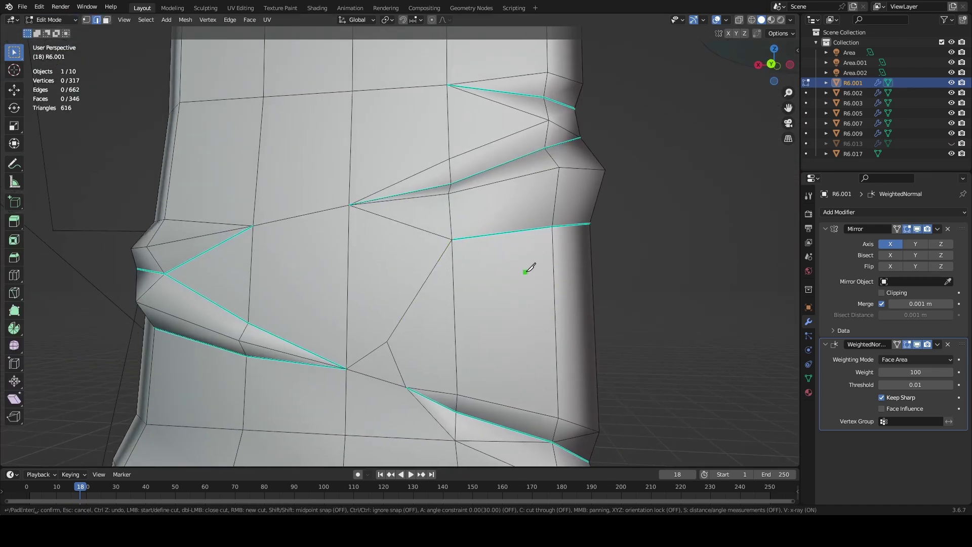
scroll(569, 233, down, 3)
middle_drag(568, 232, 461, 220)
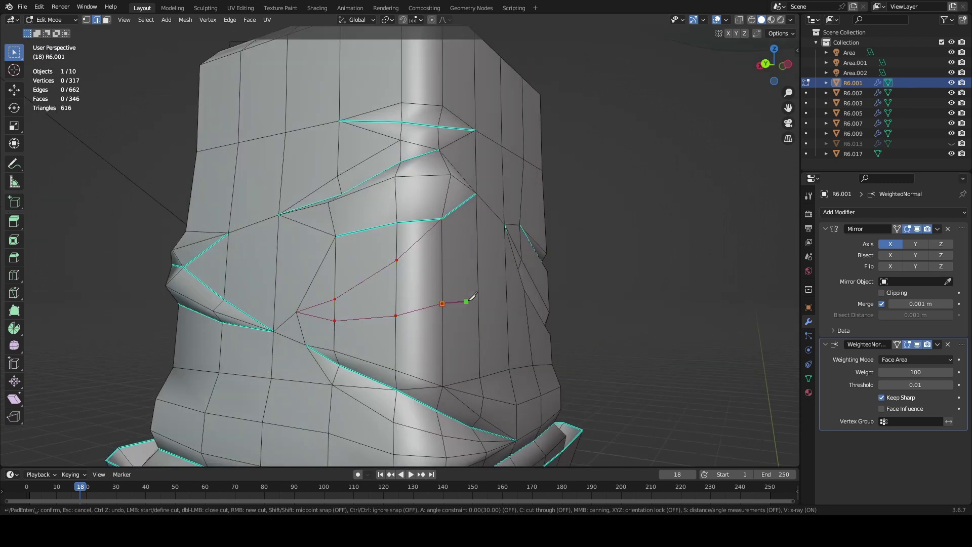
middle_drag(479, 282, 427, 267)
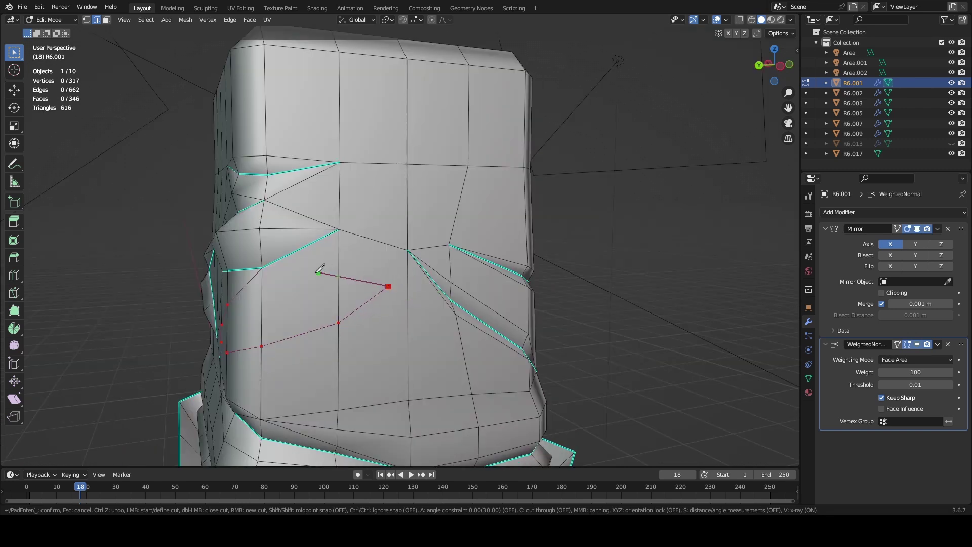
key(Escape)
Step: Knife-cut a second line through the new fold outline, joining its two pointed ends around the corner
key(ctrl+l)
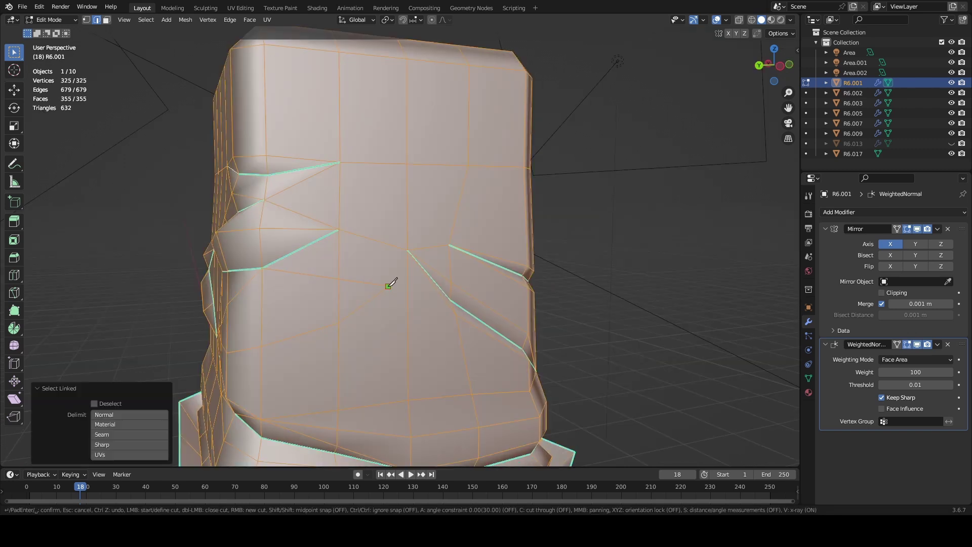
middle_drag(264, 312, 360, 283)
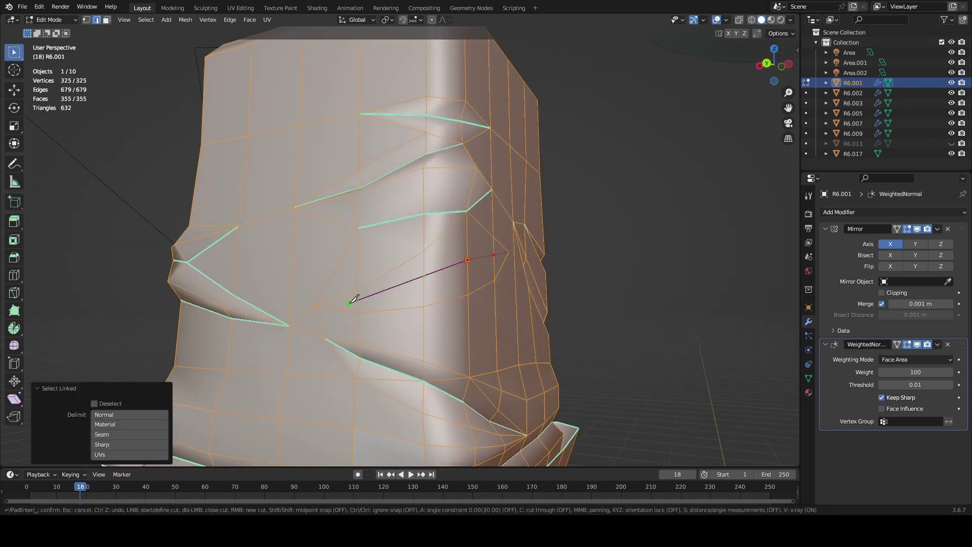
click(319, 303)
key(Return)
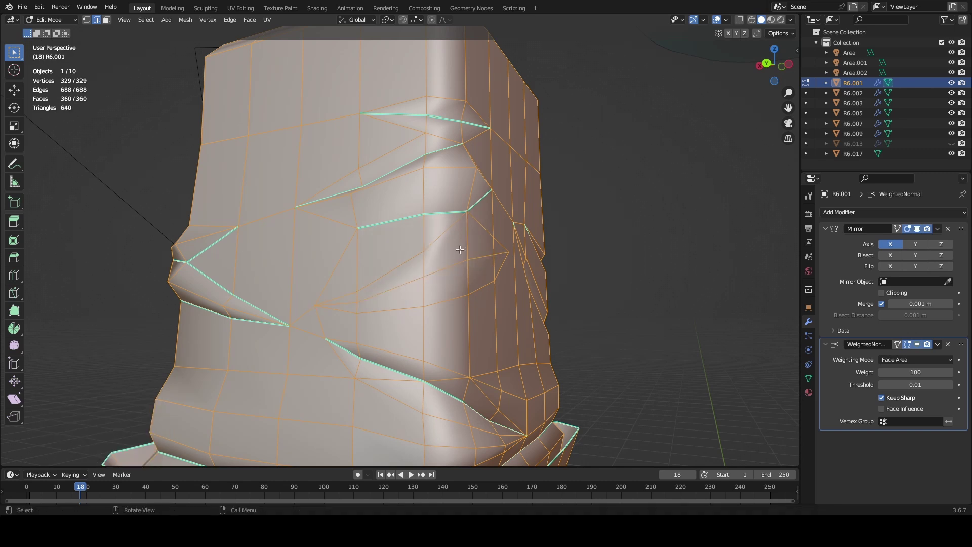
Step: Try to slide a vertex of the new fold along its edge
key(1)
click(473, 220)
key(g)
key(g)
click(369, 308)
key(ctrl+z)
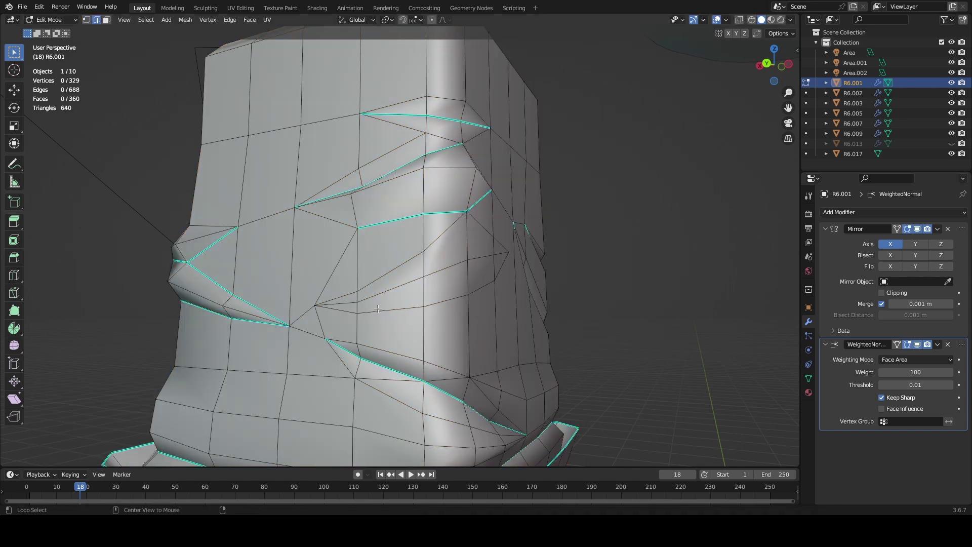
Step: Select the lower edge line of the new fold and mark it sharp
alt+click(378, 308)
key(ctrl+e)
click(551, 325)
Step: Select vertices along the new fold's middle line and move them to raise the fold at the corner
key(1)
click(357, 303)
ctrl+click(489, 258)
click(493, 254)
middle_drag(494, 254, 544, 293)
key(g)
click(545, 293)
Step: Move an edge and a vertex near the new fold's lower crease to refine its shape
key(2)
click(479, 331)
key(g)
click(483, 339)
middle_drag(482, 339, 468, 310)
click(352, 346)
key(g)
click(339, 343)
key(g)
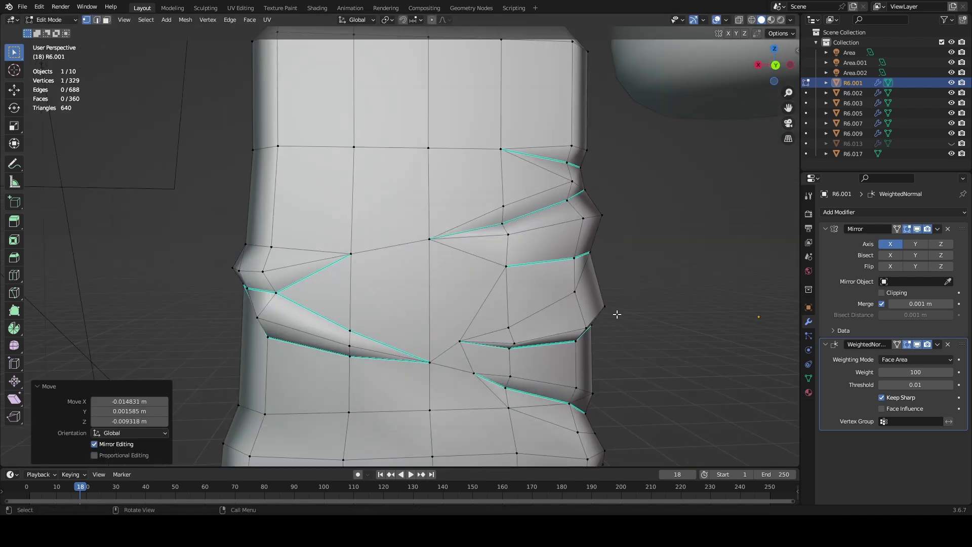
Step: Reposition further vertices around the new fold to even out its profile
middle_drag(617, 314, 507, 160)
click(536, 314)
key(g)
click(545, 312)
scroll(387, 253, up, 2)
key(g)
click(390, 267)
Step: Clear the selection and shift a face on the underside of the new fold slightly along the Z axis
middle_drag(390, 267, 576, 336)
key(alt+a)
middle_drag(464, 390, 405, 385)
key(3)
click(367, 392)
key(g)
key(z)
click(366, 395)
Step: Try to reposition a single vertex at the corner of the new fold
key(1)
click(424, 386)
key(g)
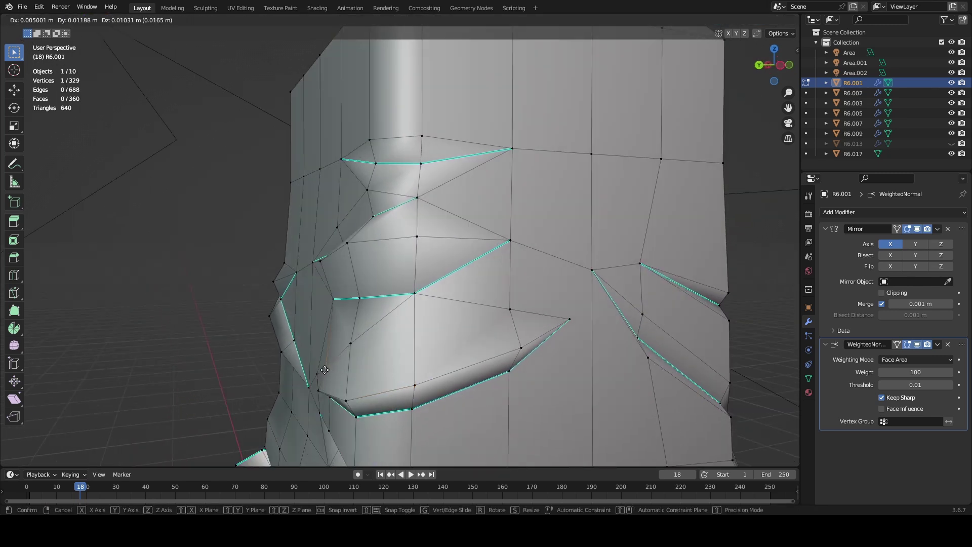
click(323, 371)
middle_drag(324, 371, 335, 354)
key(ctrl+z)
key(ctrl+z)
Step: Connect the vertex at the new fold's pointed end to the vertices above and below it with new edges
middle_drag(476, 329, 445, 277)
key(g)
click(378, 214)
key(ctrl+z)
key(ctrl+shift+z)
key(ctrl+z)
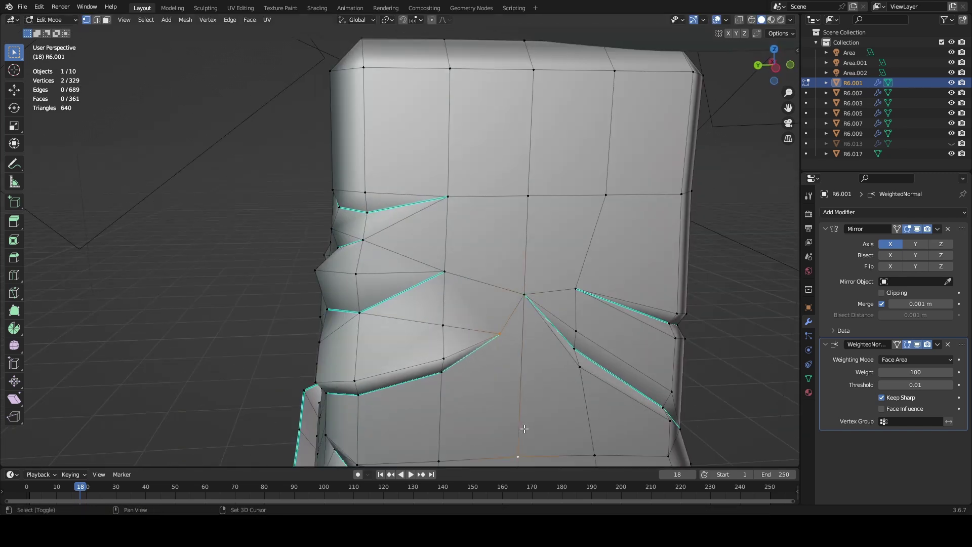
scroll(522, 405, down, 2)
key(ctrl+z)
key(ctrl+z)
key(ctrl+z)
middle_drag(501, 339, 486, 302)
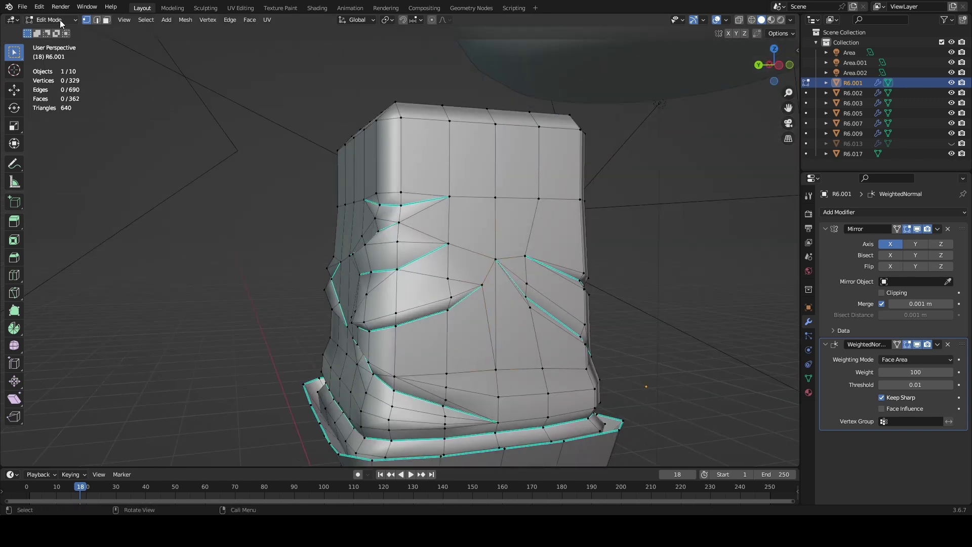
Step: Examine the edited sleeve in Object Mode under different shading modes and resume editing its mesh
key(Tab)
mouse_move(321, 151)
middle_down()
mouse_move(536, 210)
mouse_move(636, 217)
mouse_move(633, 195)
middle_up()
key(z)
middle_drag(626, 260, 470, 250)
scroll(469, 250, up, 1)
key(z)
mouse_move(542, 258)
middle_down()
mouse_move(521, 183)
mouse_move(495, 189)
mouse_move(484, 246)
mouse_move(396, 257)
mouse_move(635, 267)
middle_up()
key(z)
key(Tab)
middle_drag(506, 228, 392, 223)
scroll(456, 243, up, 5)
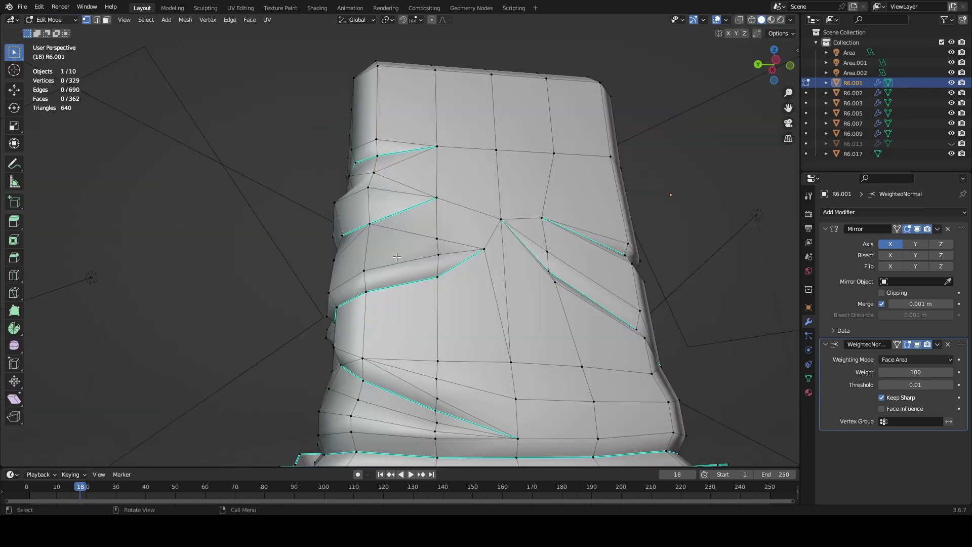
Step: Reposition a vertex near the sleeve corner and shift an edge on the underside of the new fold downward
click(505, 263)
key(g)
click(499, 268)
middle_drag(499, 268, 583, 326)
scroll(587, 334, up, 1)
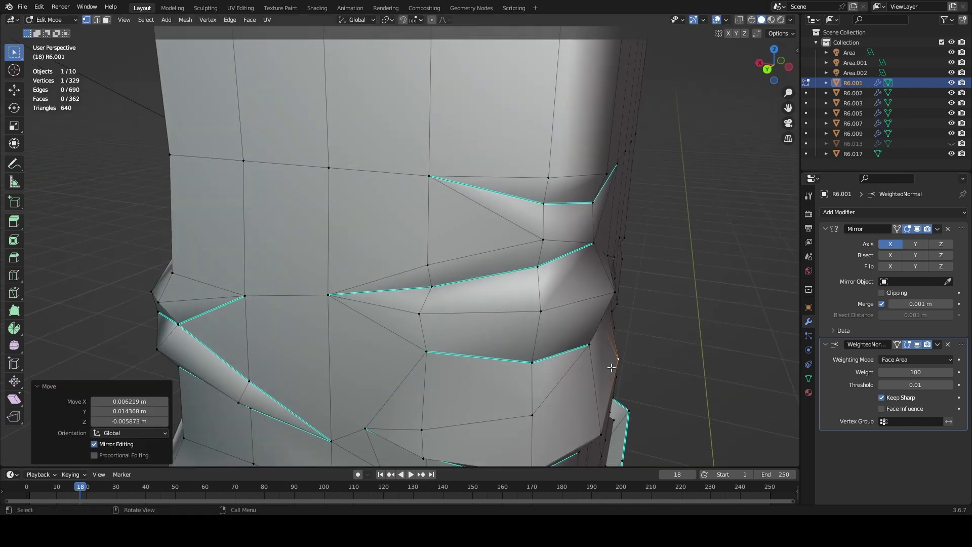
key(2)
middle_drag(544, 382, 496, 397)
click(513, 409)
key(g)
click(511, 417)
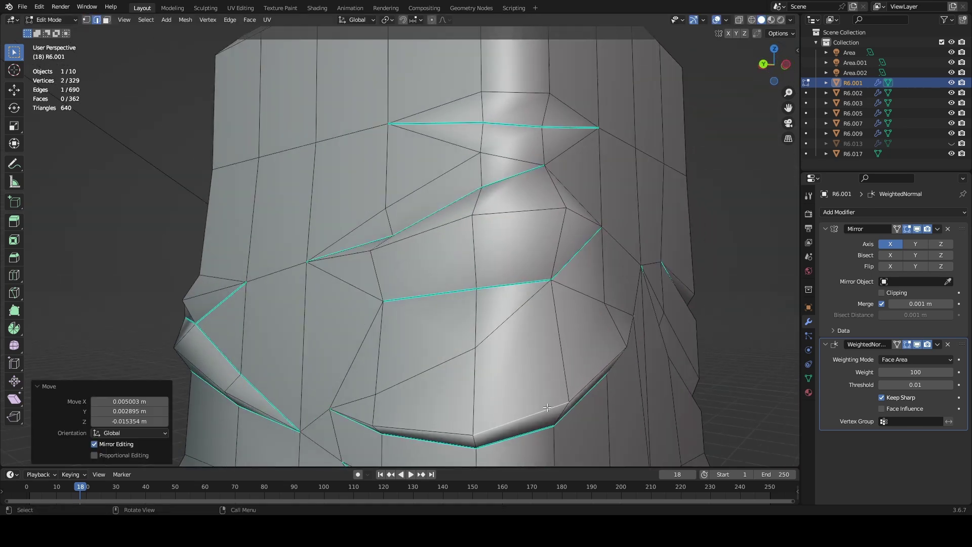
Step: Lower a vertex near the end of the new fold and raise the edge and vertex above the fold along the Z axis
key(1)
click(626, 346)
key(g)
click(620, 360)
middle_drag(492, 350, 506, 327)
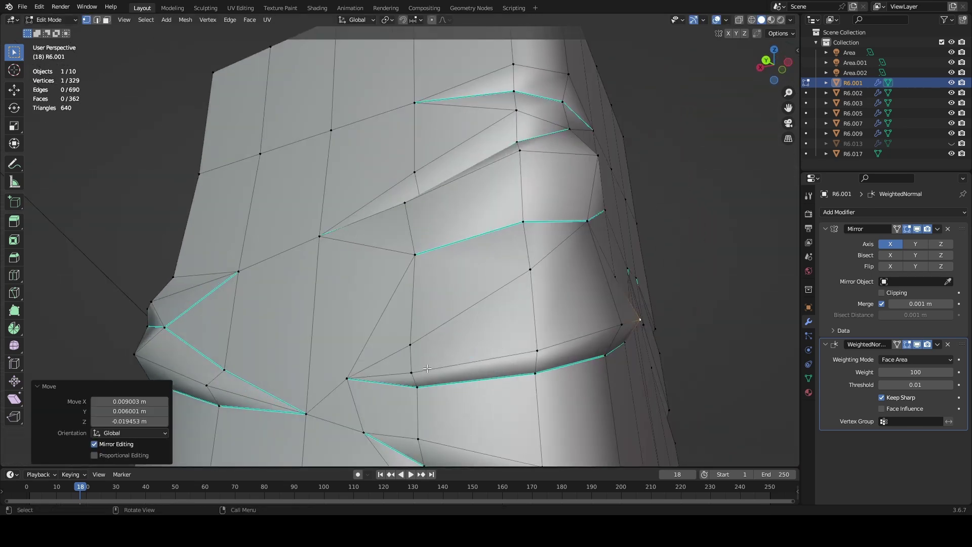
middle_drag(428, 368, 527, 313)
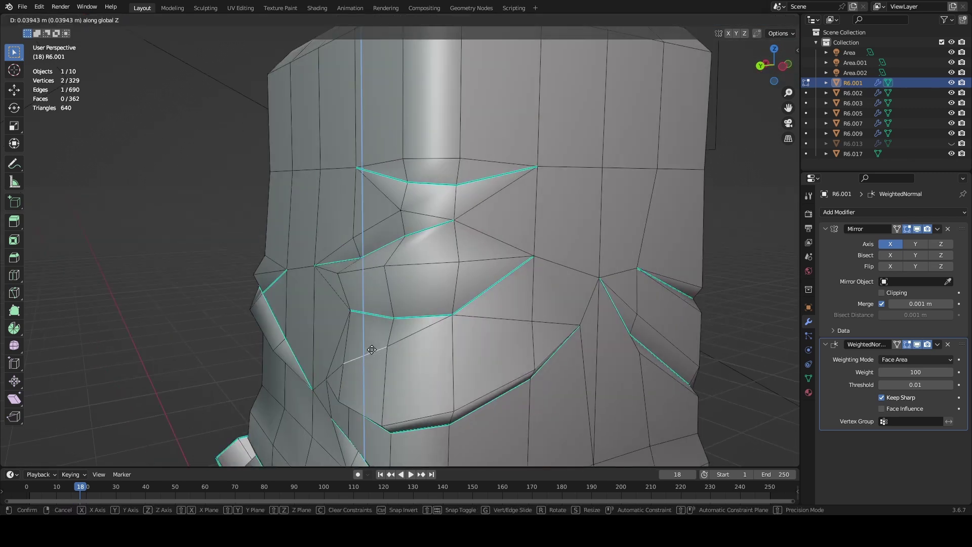
click(372, 349)
click(395, 352)
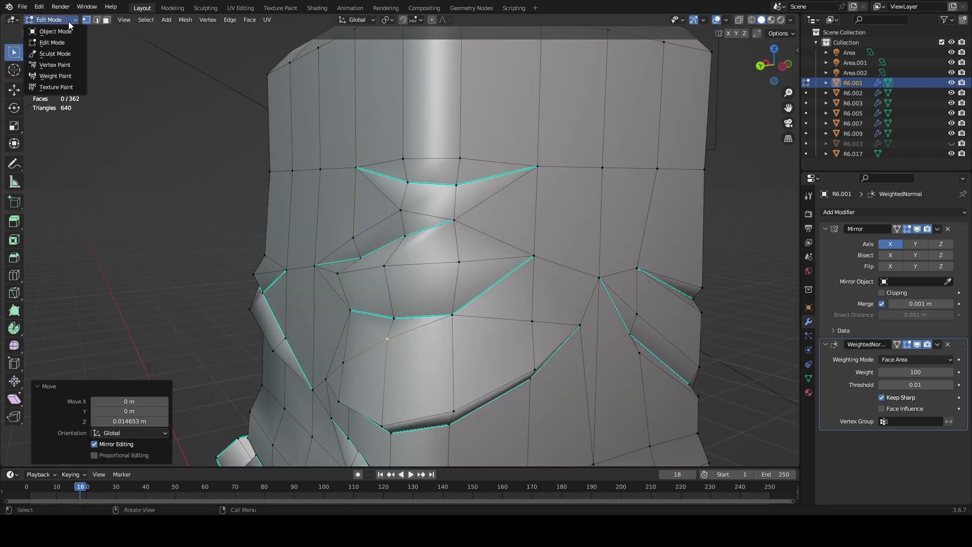
Step: Leave mesh editing, clear the selection and examine the reshaped sleeve folds from several angles
click(55, 32)
scroll(369, 139, down, 2)
middle_drag(369, 140, 448, 150)
scroll(543, 223, down, 3)
click(543, 224)
middle_drag(543, 224, 502, 243)
scroll(461, 288, up, 4)
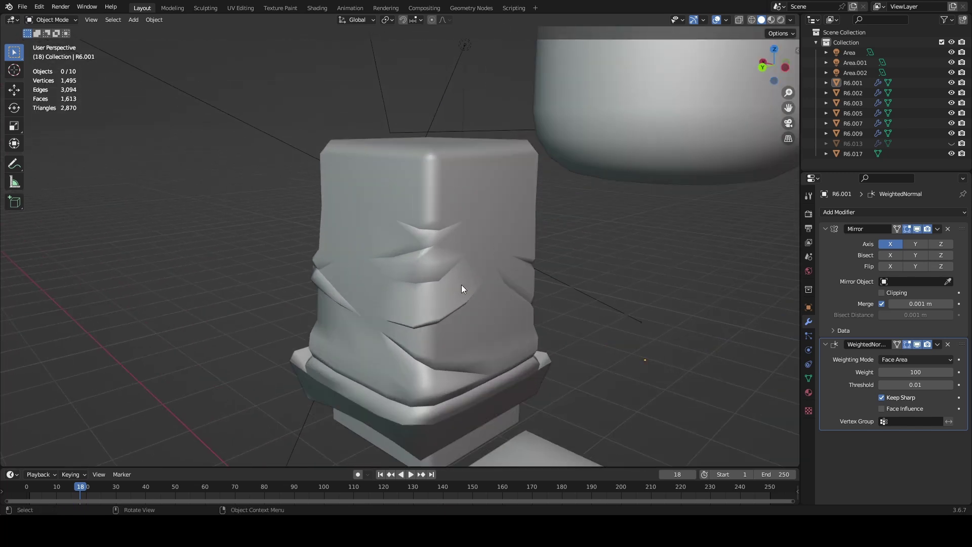
middle_drag(462, 289, 495, 276)
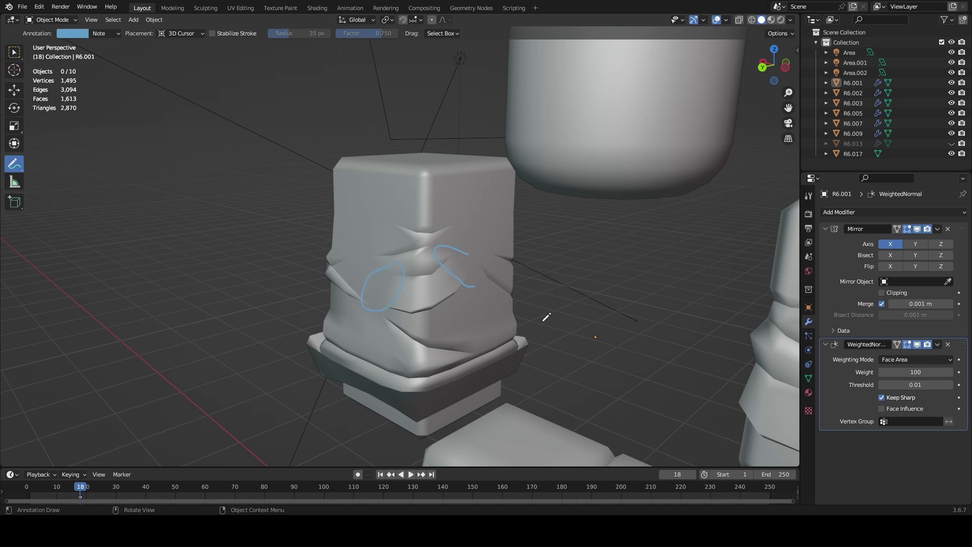
Step: Remove the annotation marks from the sleeve and examine the character in Material Preview and Rendered shading
key(ctrl+z)
mouse_move(513, 307)
middle_down()
mouse_move(487, 308)
mouse_move(469, 269)
mouse_move(519, 254)
mouse_move(603, 281)
mouse_move(600, 299)
middle_up()
key(z)
click(602, 354)
middle_drag(557, 322, 551, 295)
key(z)
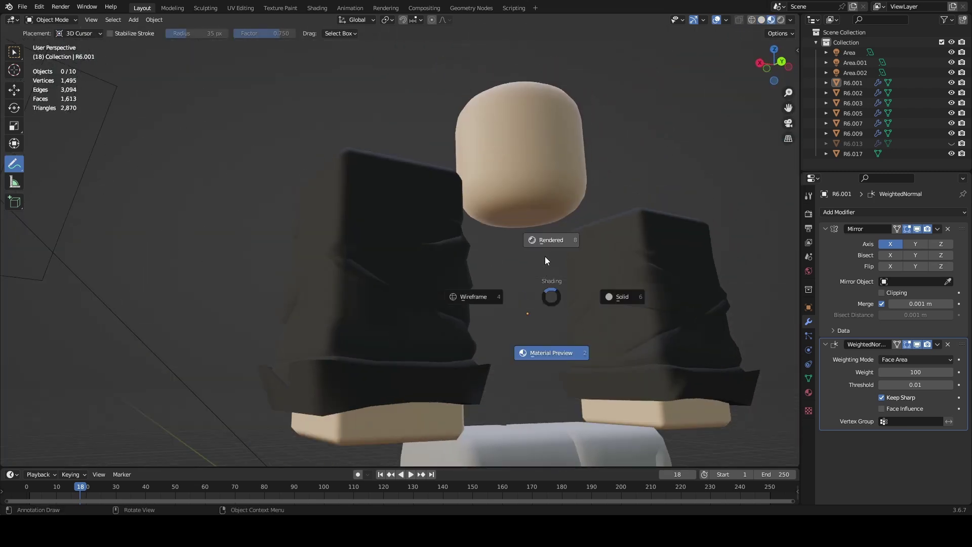
click(546, 242)
mouse_move(542, 245)
middle_down()
mouse_move(495, 260)
mouse_move(518, 248)
mouse_move(533, 269)
mouse_move(440, 251)
mouse_move(467, 293)
mouse_move(454, 306)
mouse_move(441, 296)
mouse_move(436, 240)
mouse_move(468, 271)
mouse_move(531, 263)
middle_up()
scroll(435, 313, up, 3)
scroll(444, 293, up, 2)
scroll(440, 241, down, 5)
scroll(531, 263, up, 6)
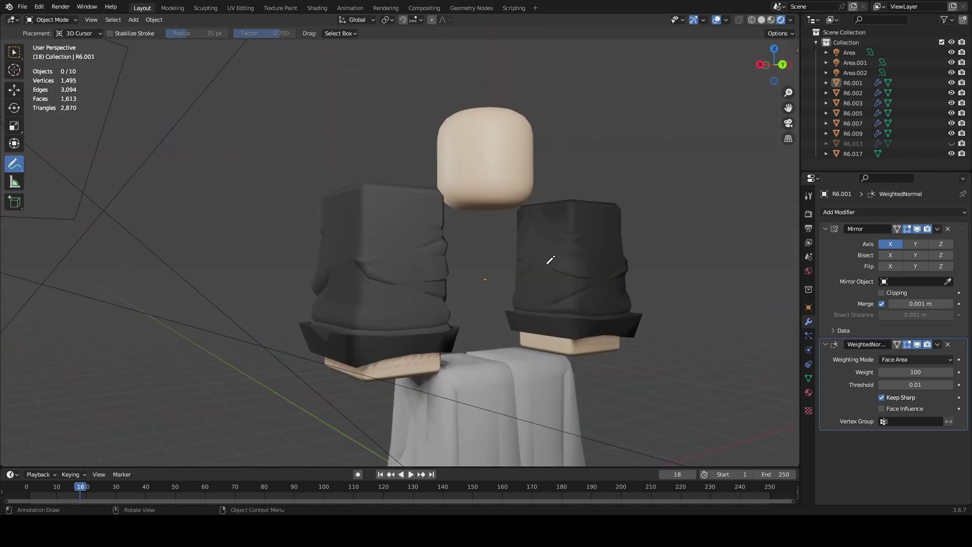
Step: Unhide the torso, return to Solid shading, clear the selection and save the file
click(14, 90)
scroll(532, 183, down, 6)
key(alt+h)
key(z)
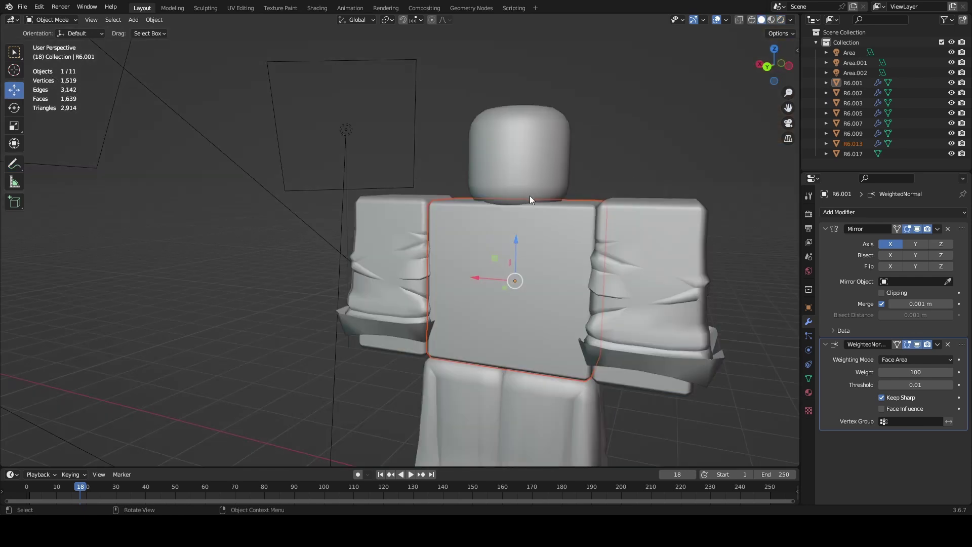
middle_drag(530, 196, 640, 248)
click(640, 248)
mouse_move(550, 354)
shift+middle_down()
mouse_move(550, 163)
mouse_move(446, 196)
shift+middle_up()
key(ctrl+s)
scroll(351, 244, down, 4)
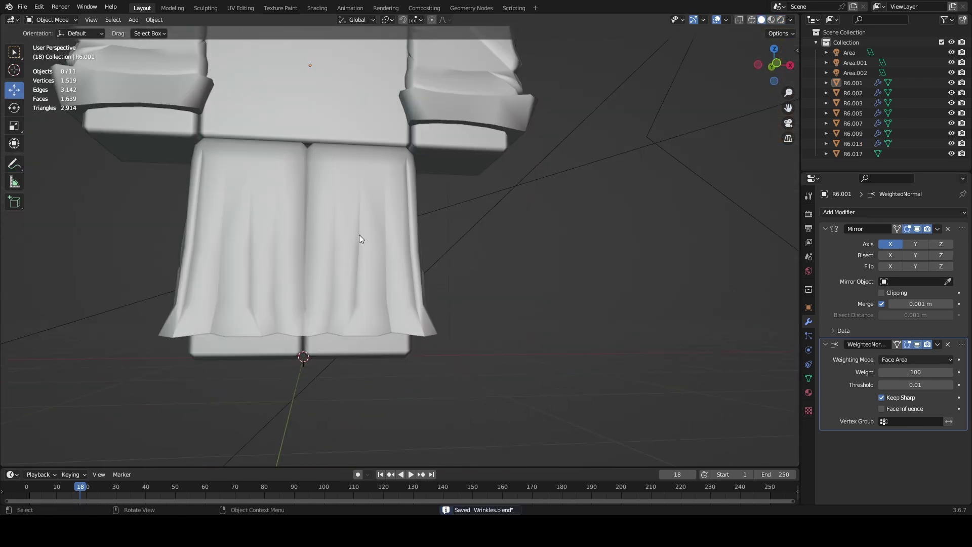
Step: Start editing the pleated skirt with all its geometry selected
click(350, 244)
middle_drag(351, 244, 528, 182)
scroll(527, 182, up, 4)
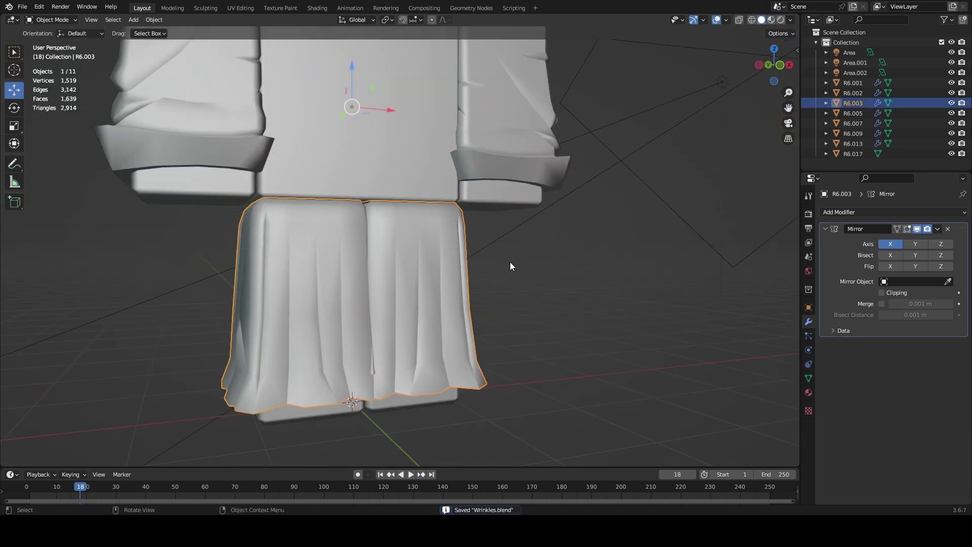
scroll(510, 200, up, 3)
middle_drag(509, 260, 548, 176)
click(57, 23)
click(54, 43)
key(a)
scroll(556, 189, up, 3)
Step: Try to extrude the whole skirt in place, shrink it by about 0.029 m and recalculate its normals, and undo the attempt
key(e)
right_click(548, 176)
key(alt+s)
click(547, 180)
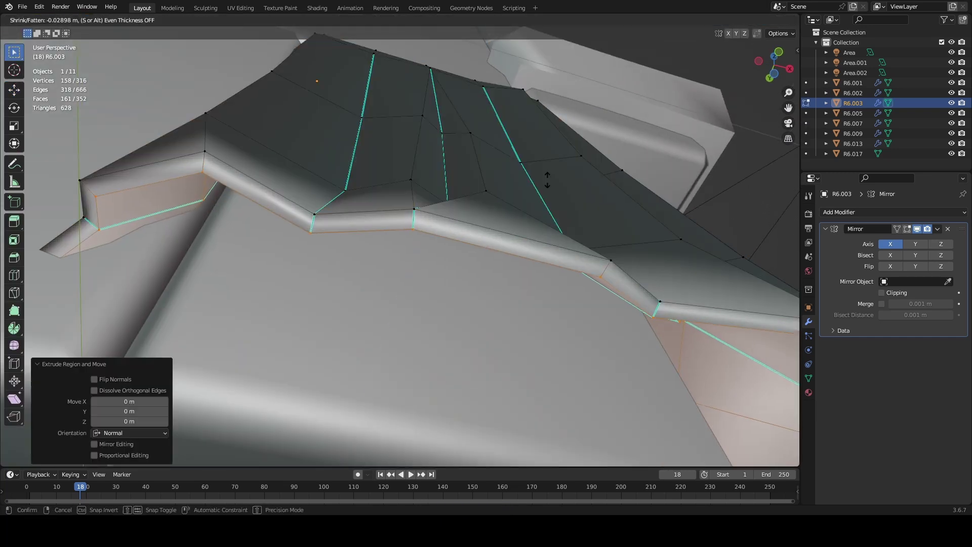
key(a)
key(alt+n)
click(612, 258)
key(ctrl+z)
key(ctrl+z)
key(ctrl+z)
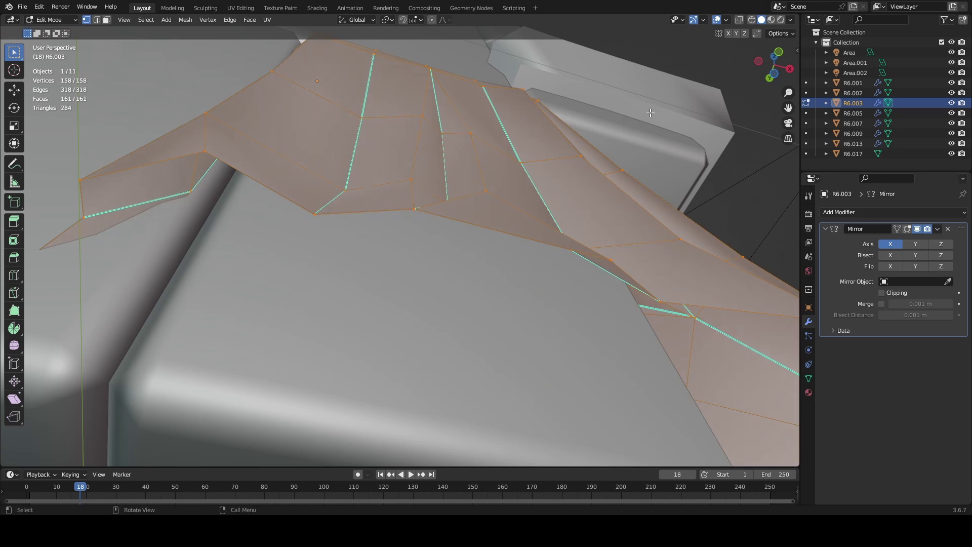
Step: Extrude the whole skirt in place and offset it by -0.029 m with Shrink/Fatten to give the cloth thickness
click(649, 113)
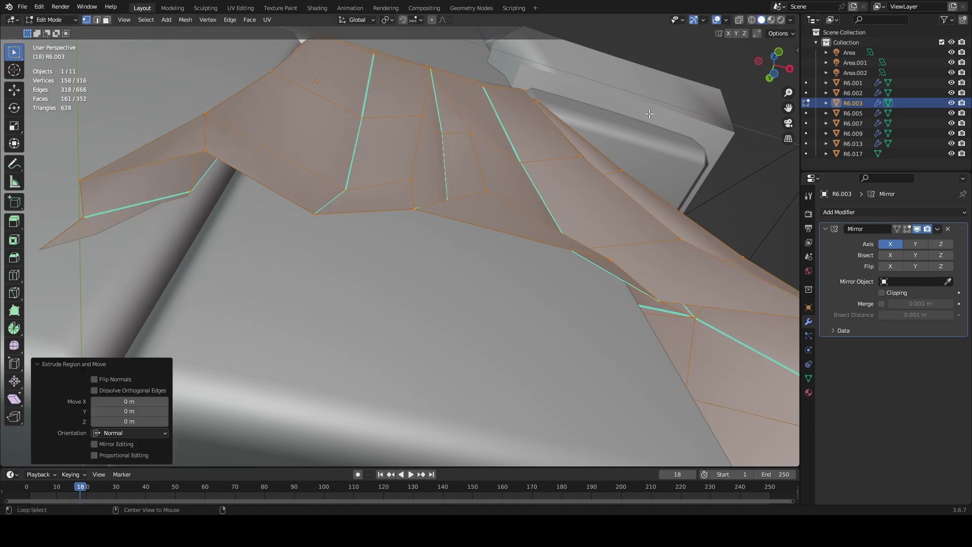
key(alt+s)
click(647, 118)
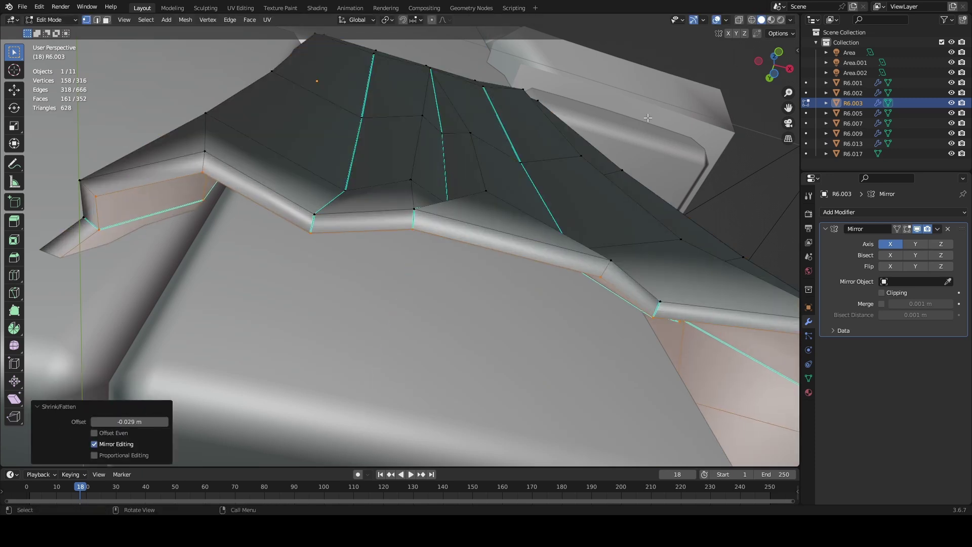
Step: Add one centred loop cut around the hem's thickness and offset it by about -0.015 m with Shrink/Fatten
click(413, 219)
key(alt+s)
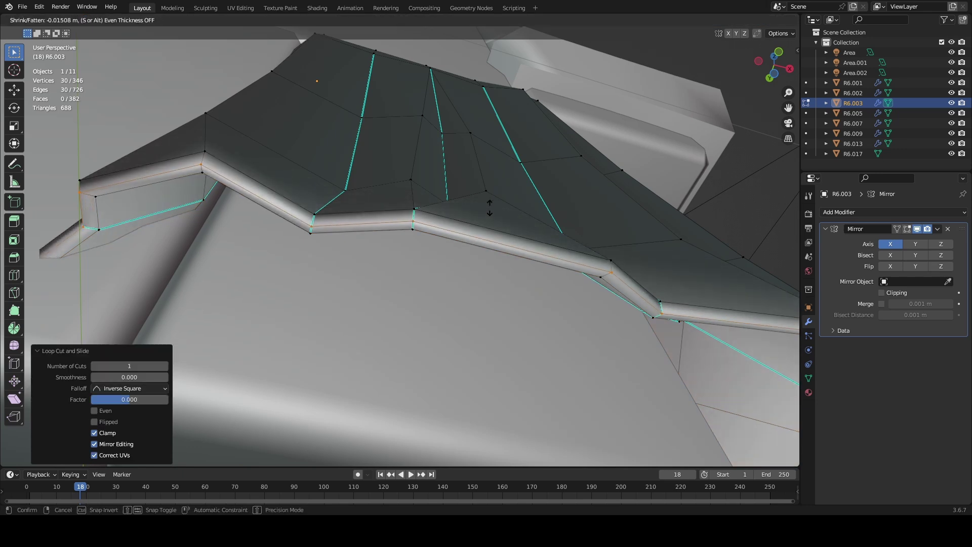
click(492, 207)
Step: Recalculate the normals of the entire skirt to the outside and clear the selection
key(a)
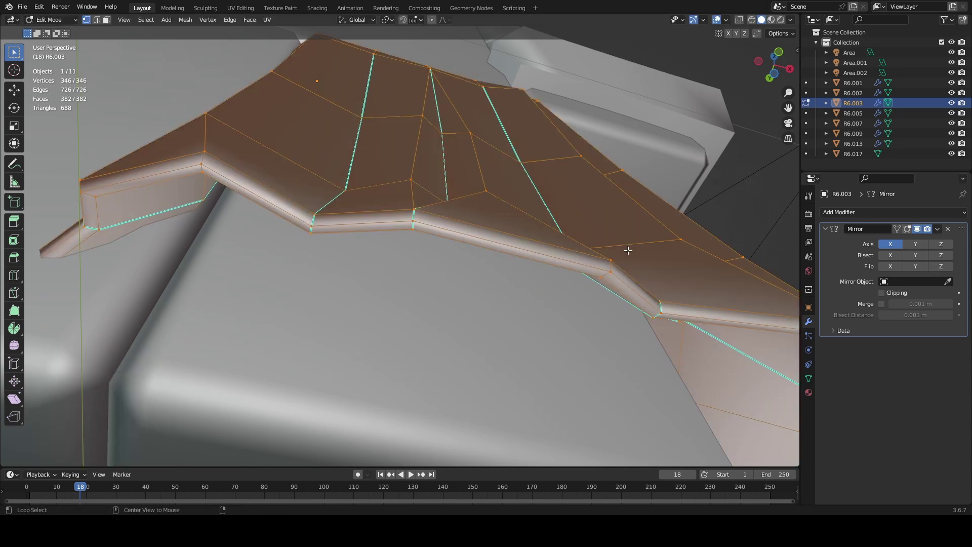
key(alt+n)
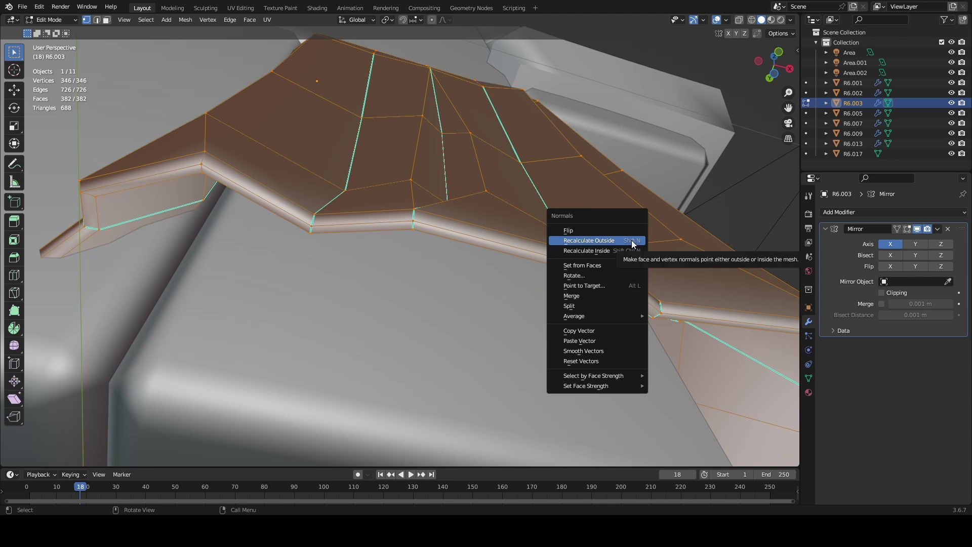
click(631, 242)
scroll(630, 241, down, 8)
middle_drag(630, 241, 502, 228)
click(631, 295)
Step: Mark the edges running along the skirt's hem as sharp, select the whole mesh and save the file
scroll(470, 224, up, 6)
key(2)
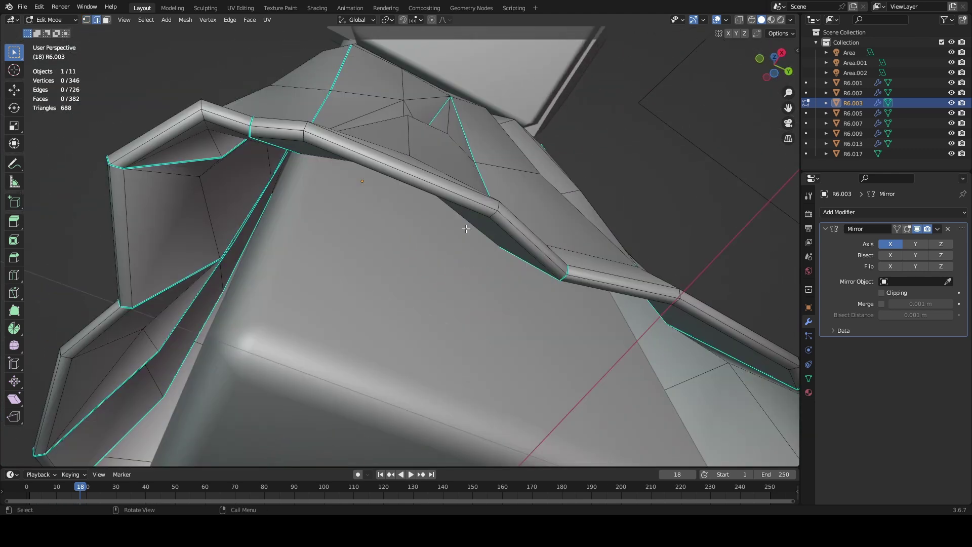
key(ctrl+e)
click(647, 339)
middle_drag(648, 340, 456, 385)
scroll(588, 289, down, 5)
click(592, 287)
scroll(601, 268, up, 4)
key(a)
scroll(600, 269, down, 2)
key(ctrl+s)
scroll(521, 346, down, 3)
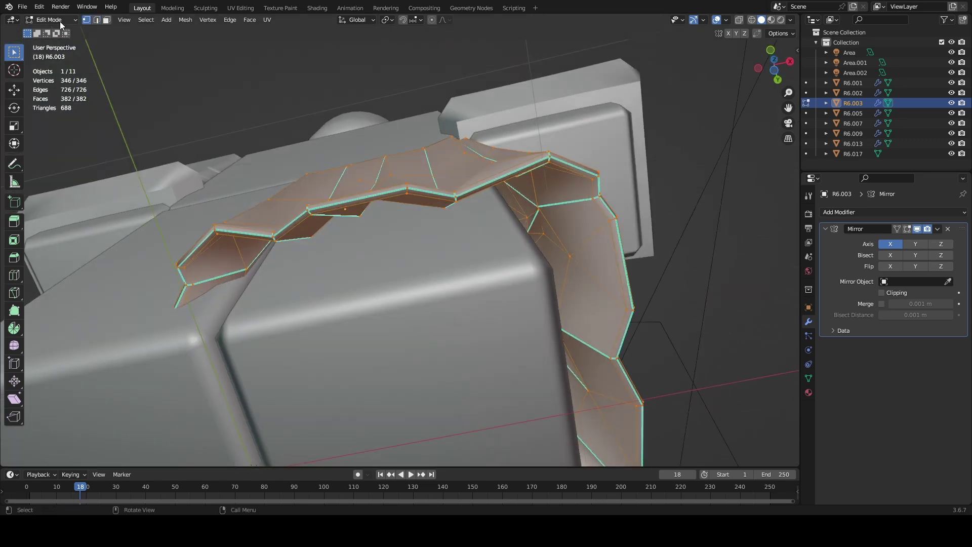
Step: Examine the thickened hem from below in Object Mode and resume editing the skirt
click(51, 31)
middle_drag(451, 81, 436, 177)
scroll(514, 268, down, 5)
click(544, 280)
click(488, 214)
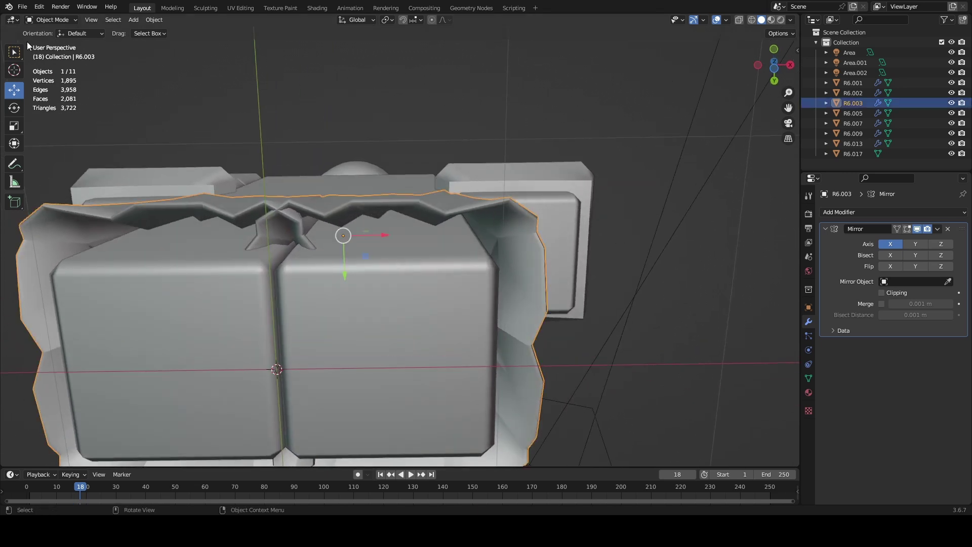
click(63, 42)
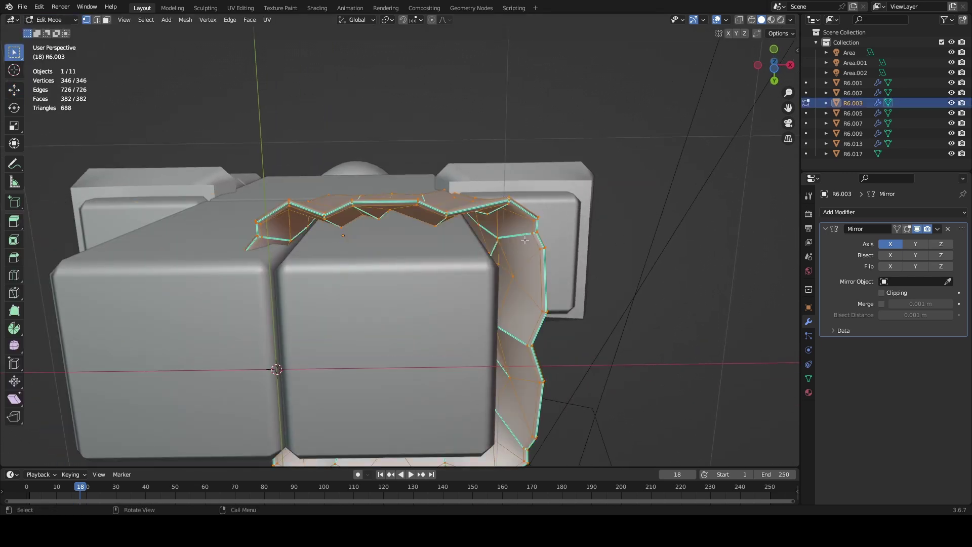
Step: Try to delete part of the skirt's inner geometry using wireframe and X-ray display
scroll(524, 238, up, 1)
key(3)
mouse_move(515, 266)
middle_down()
mouse_move(506, 239)
mouse_move(524, 299)
middle_up()
scroll(518, 238, up, 2)
key(shift+z)
mouse_move(420, 246)
middle_down()
mouse_move(421, 303)
mouse_move(470, 189)
middle_up()
key(alt+z)
key(shift+z)
mouse_move(399, 237)
middle_down()
mouse_move(455, 273)
mouse_move(557, 223)
mouse_move(579, 250)
mouse_move(542, 288)
middle_up()
key(shift+z)
click(601, 216)
key(shift+z)
key(a)
mouse_move(452, 274)
middle_down()
mouse_move(418, 250)
mouse_move(387, 339)
mouse_move(560, 272)
mouse_move(434, 231)
middle_up()
scroll(406, 303, down, 2)
Step: Try to reposition a single skirt vertex and scale the inner edge loop to about 0.71, and undo the scaling
key(1)
click(383, 323)
key(g)
click(341, 332)
key(alt+z)
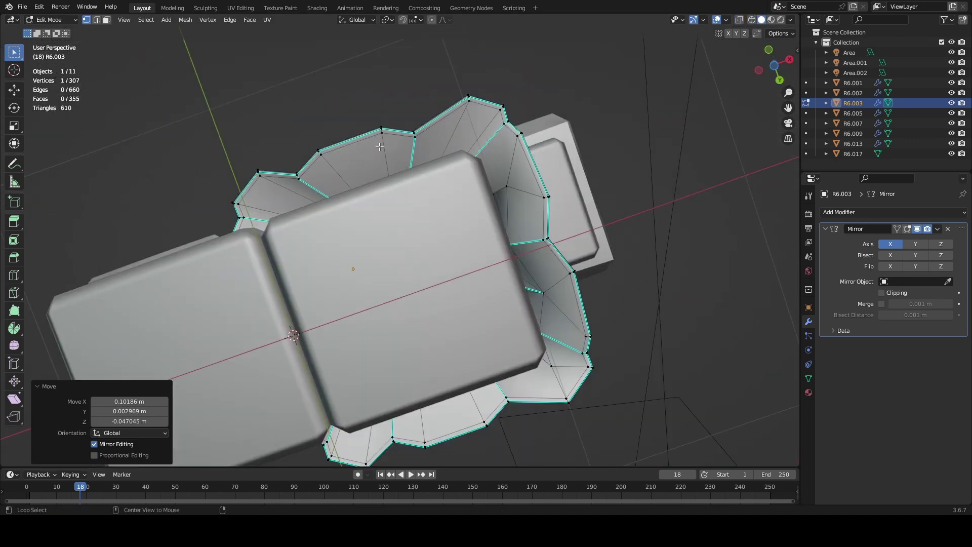
alt+click(376, 145)
key(s)
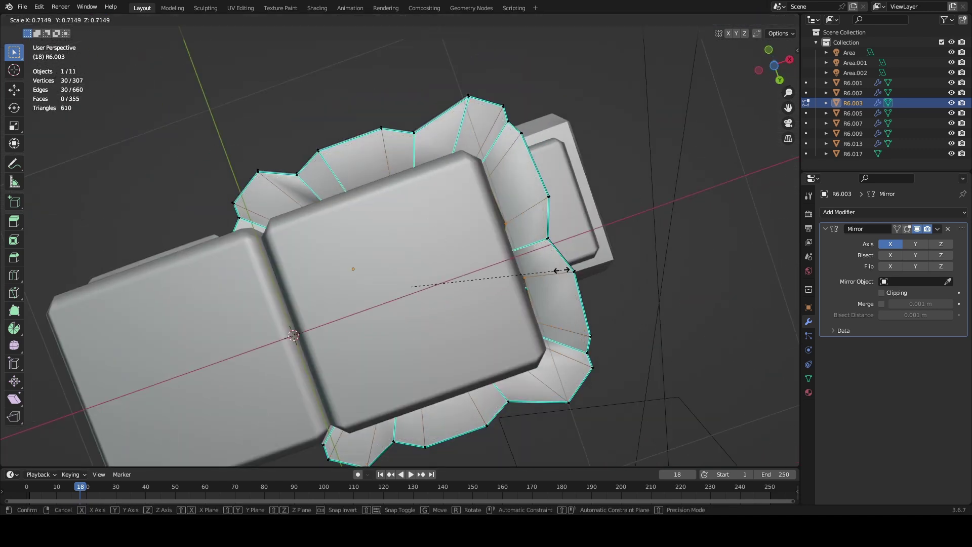
click(560, 270)
middle_drag(531, 193, 489, 266)
key(ctrl+z)
Step: Try to shift the inner edge loop along the Z axis and scale it, and undo back to the skirt's full inner geometry
key(g)
key(z)
click(515, 289)
key(s)
click(525, 308)
middle_drag(525, 307, 508, 269)
key(ctrl+z)
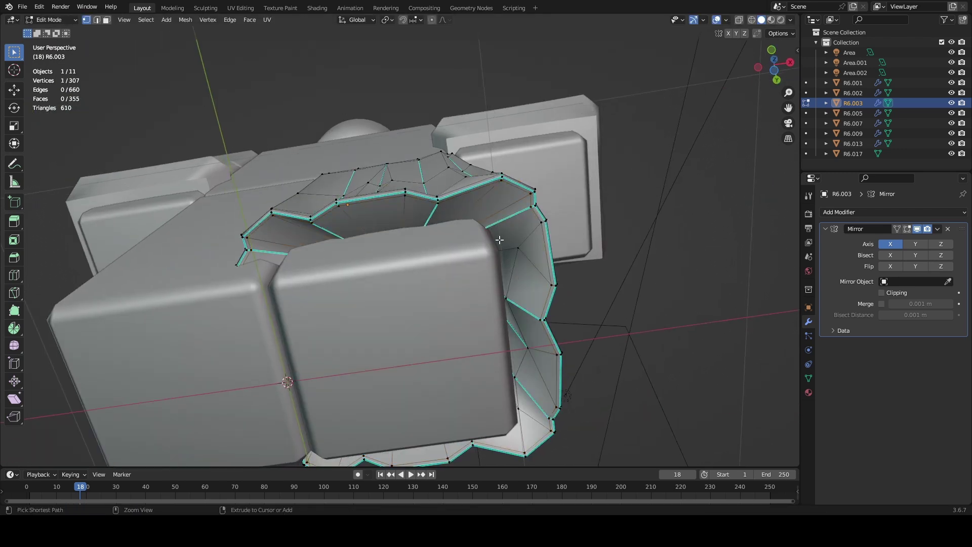
key(ctrl+z)
key(ctrl+z)
key(ctrl+z)
Step: Clear the skirt's selection, save the file and return to Object Mode
click(404, 233)
key(a)
mouse_move(403, 233)
middle_down()
mouse_move(502, 297)
mouse_move(512, 362)
mouse_move(527, 317)
mouse_move(503, 301)
middle_up()
click(529, 329)
key(alt+a)
scroll(504, 302, up, 2)
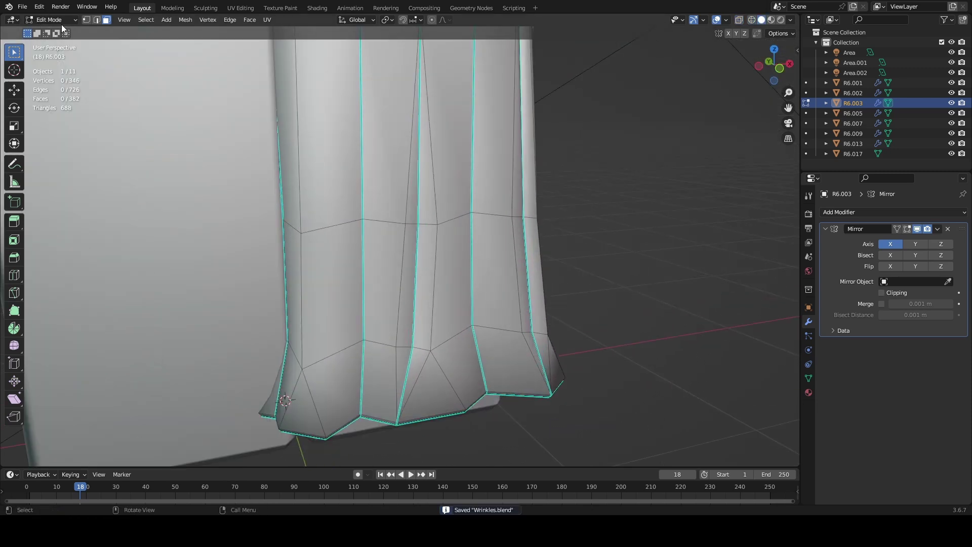
key(Tab)
Step: Add a Weighted Normal modifier to the skirt and save the file
scroll(507, 116, up, 3)
click(852, 212)
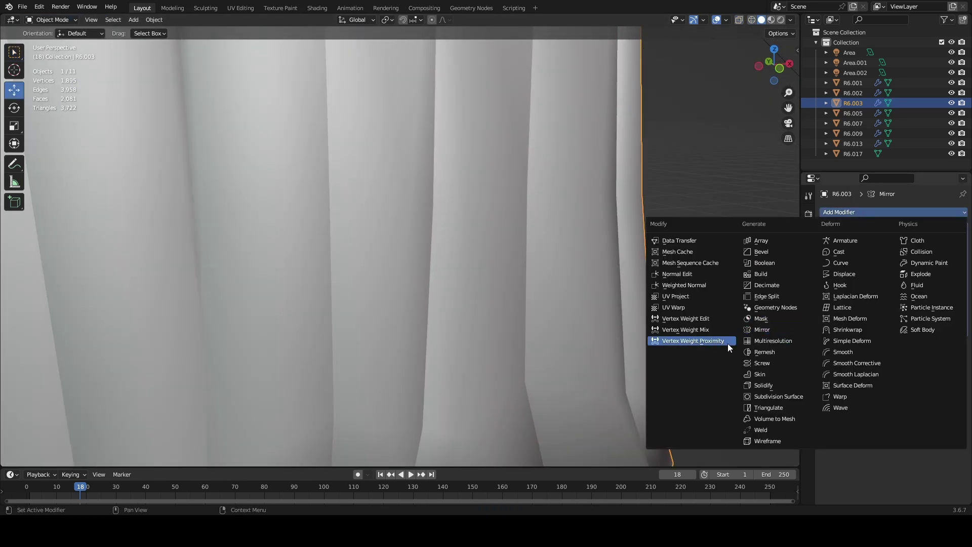
click(703, 285)
scroll(540, 342, down, 5)
key(ctrl+s)
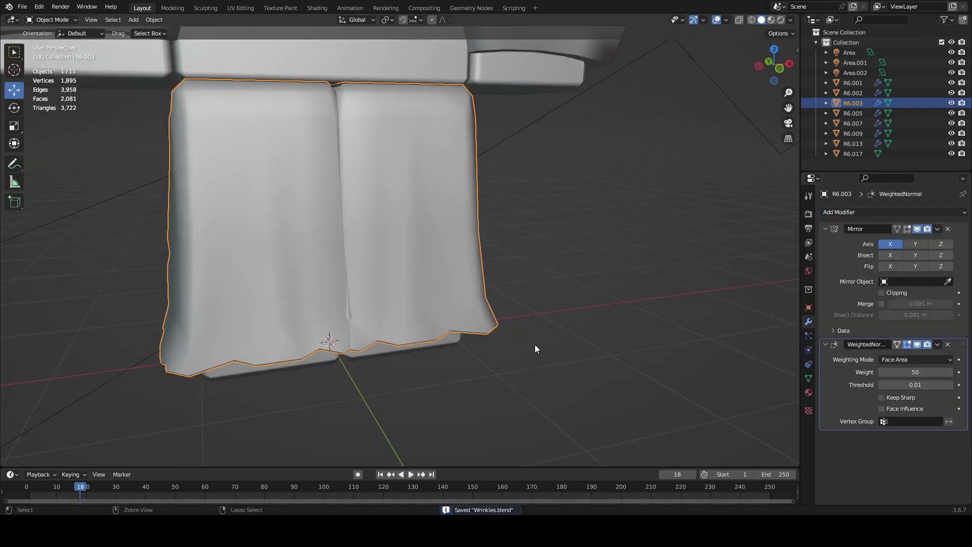
Step: Enable Keep Sharp on the skirt's Weighted Normal modifier and raise its weight to 64
click(886, 399)
mouse_move(606, 357)
middle_down()
mouse_move(599, 306)
mouse_move(624, 291)
mouse_move(593, 263)
mouse_move(631, 311)
mouse_move(648, 305)
middle_up()
scroll(595, 283, up, 6)
scroll(703, 302, down, 3)
drag(905, 378, 927, 378)
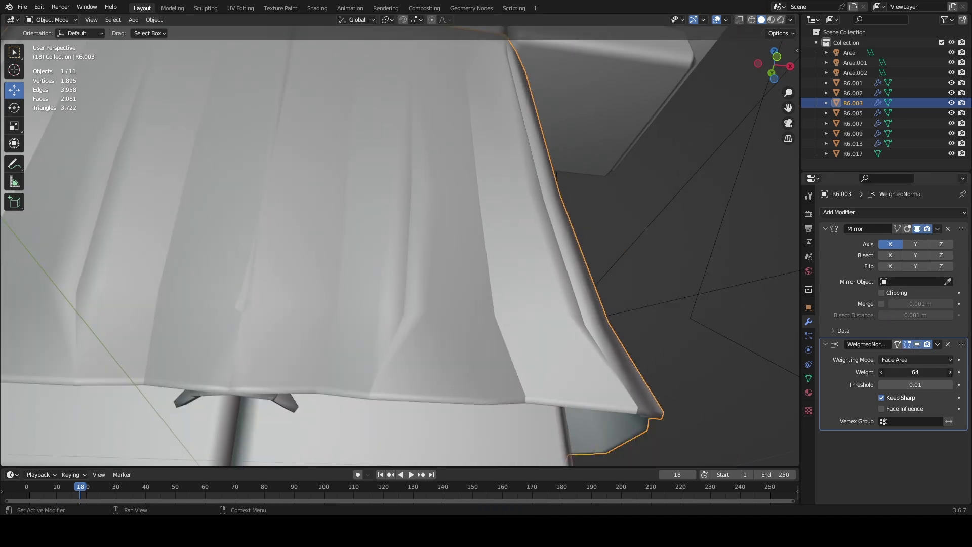
Step: Remove the skirt's Weighted Normal modifier to compare the shading, and undo the removal
scroll(727, 347, down, 8)
middle_drag(614, 386, 532, 375)
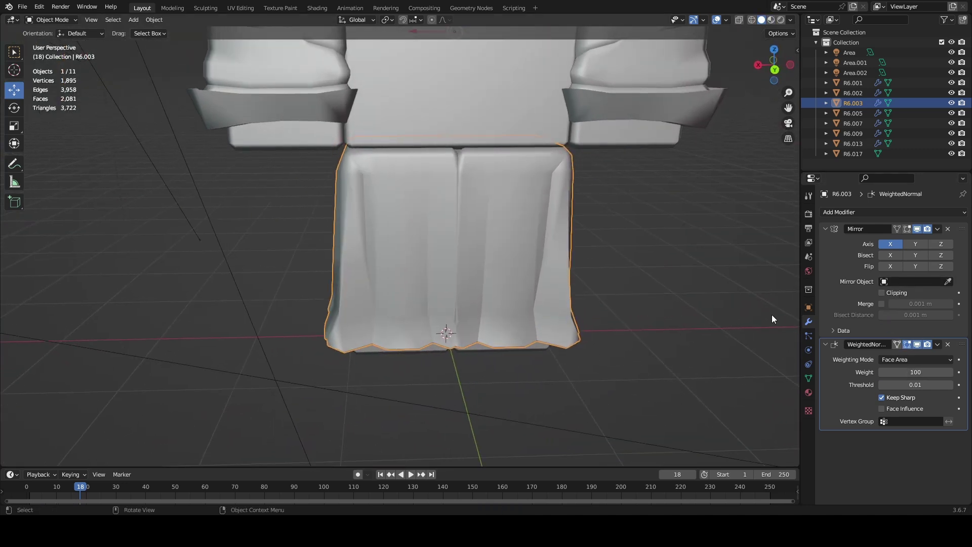
click(948, 345)
key(ctrl+z)
key(ctrl+shift+z)
key(ctrl+z)
Step: Mark the selected edge loop along the skirt's hem as sharp in Edit Mode and return to Object Mode
middle_drag(576, 339, 478, 268)
scroll(478, 269, up, 4)
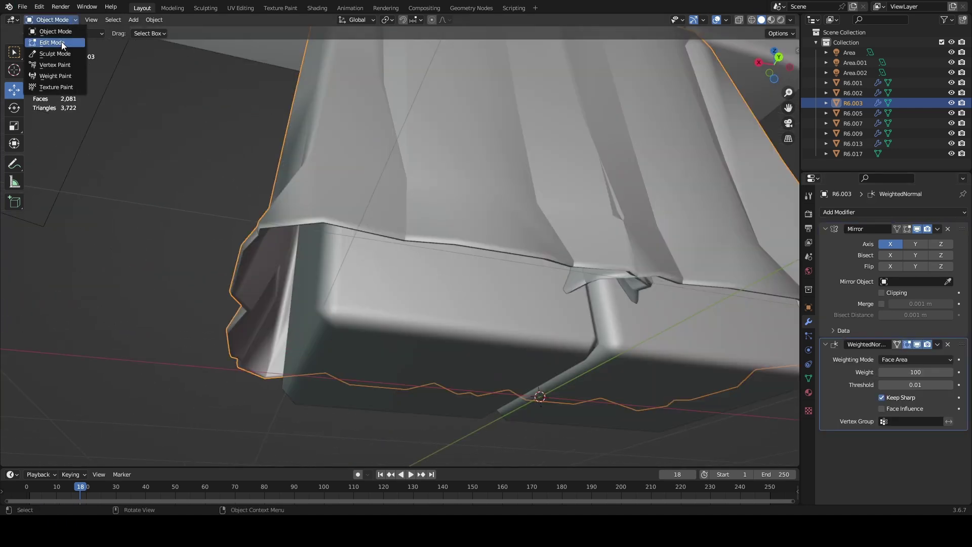
key(Tab)
scroll(372, 224, up, 4)
key(ctrl+e)
click(512, 314)
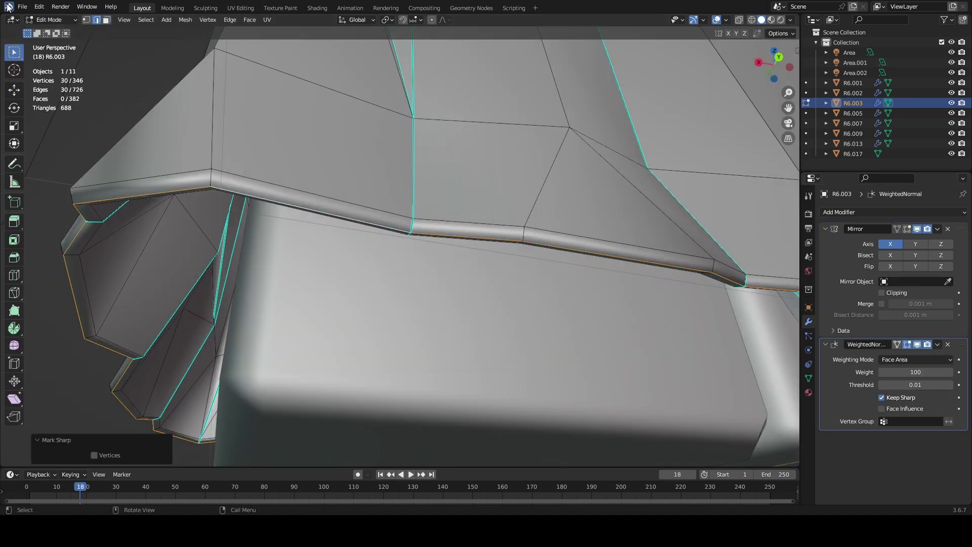
click(51, 19)
click(51, 27)
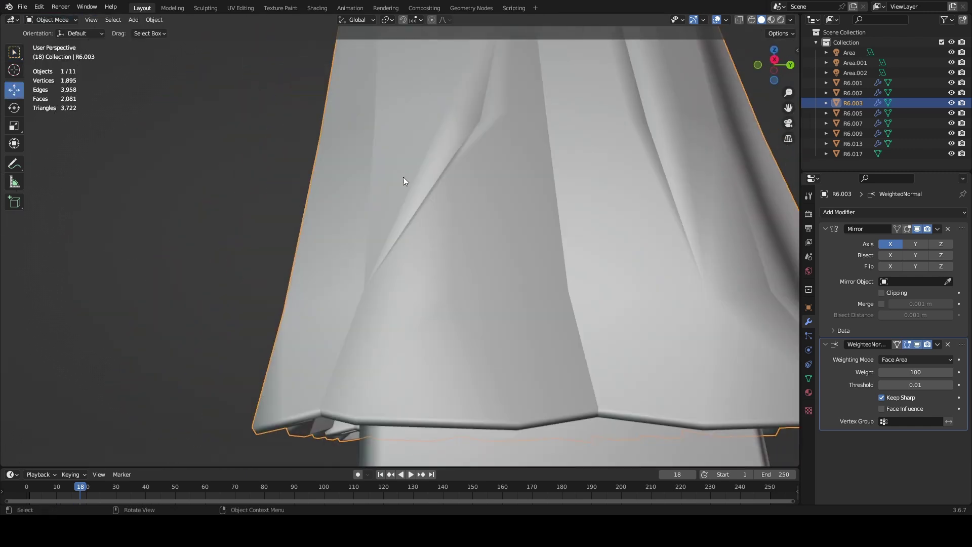
Step: Save the file and set the skirt's Weighted Normal weight to 30
scroll(403, 178, down, 7)
middle_drag(403, 177, 509, 247)
key(ctrl+s)
scroll(542, 282, up, 2)
drag(916, 372, 885, 372)
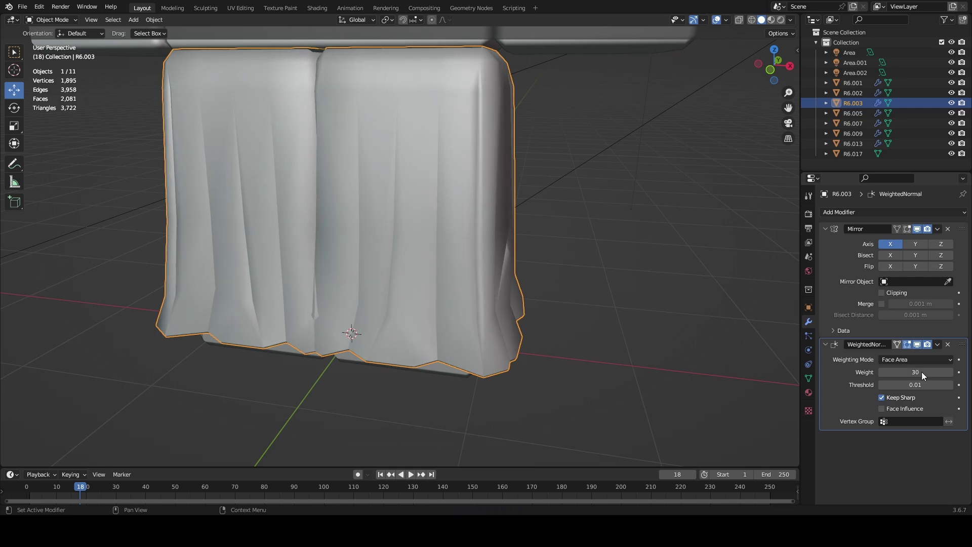
Step: Compare the skirt with its Weighted Normal display toggled off and on, and inspect it in other viewport shading modes, including Material Preview
click(917, 345)
click(917, 345)
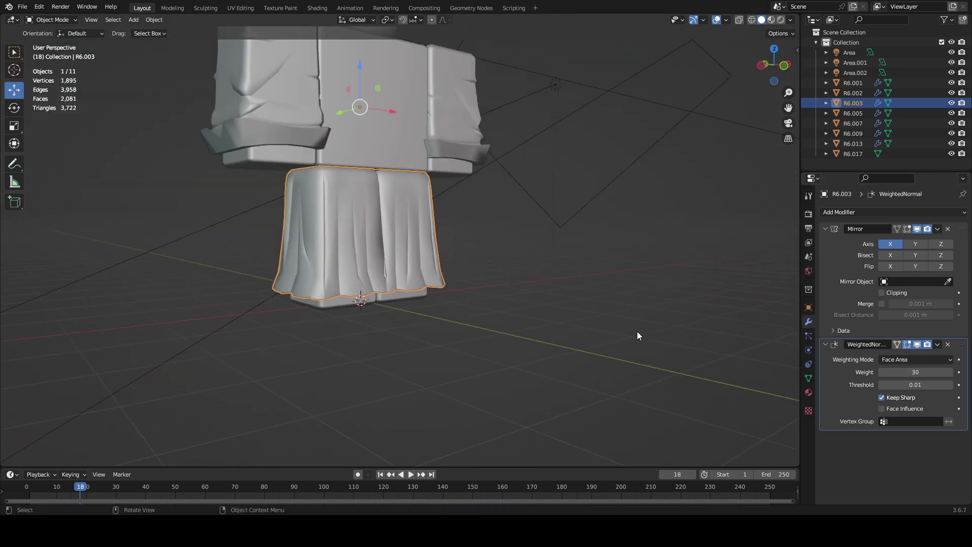
mouse_move(637, 336)
middle_down()
mouse_move(697, 330)
mouse_move(469, 321)
mouse_move(459, 302)
mouse_move(379, 278)
middle_up()
key(z)
click(393, 329)
mouse_move(397, 322)
middle_down()
mouse_move(473, 302)
mouse_move(579, 312)
middle_up()
key(z)
click(549, 301)
key(z)
click(679, 394)
middle_drag(679, 394, 694, 365)
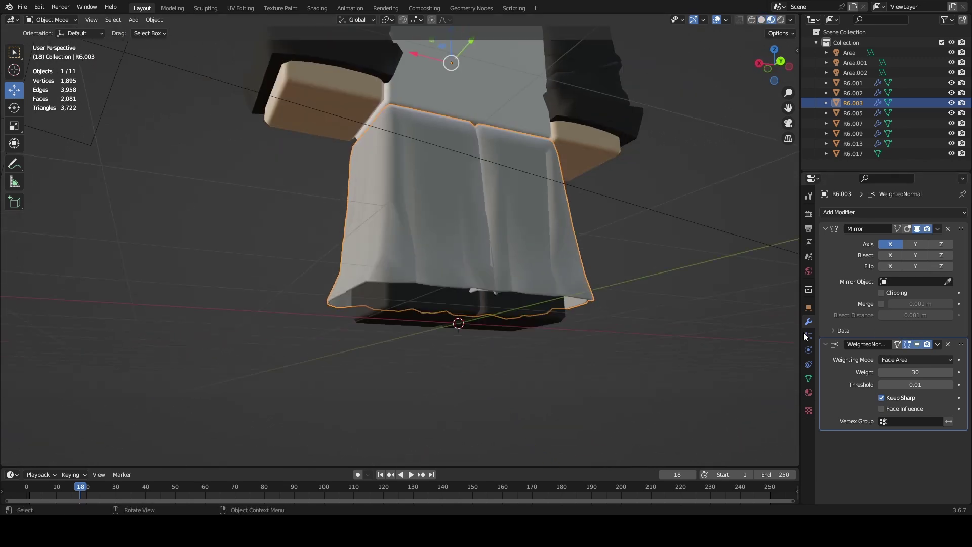
Step: Return the viewport to Solid shading and set the skirt's Weighted Normal weight to 48
key(z)
click(488, 178)
mouse_move(488, 178)
middle_down()
mouse_move(582, 295)
mouse_move(652, 308)
middle_up()
scroll(581, 296, up, 2)
key(z)
click(623, 299)
mouse_move(931, 375)
mouse_down()
mouse_move(959, 374)
mouse_move(941, 374)
mouse_up()
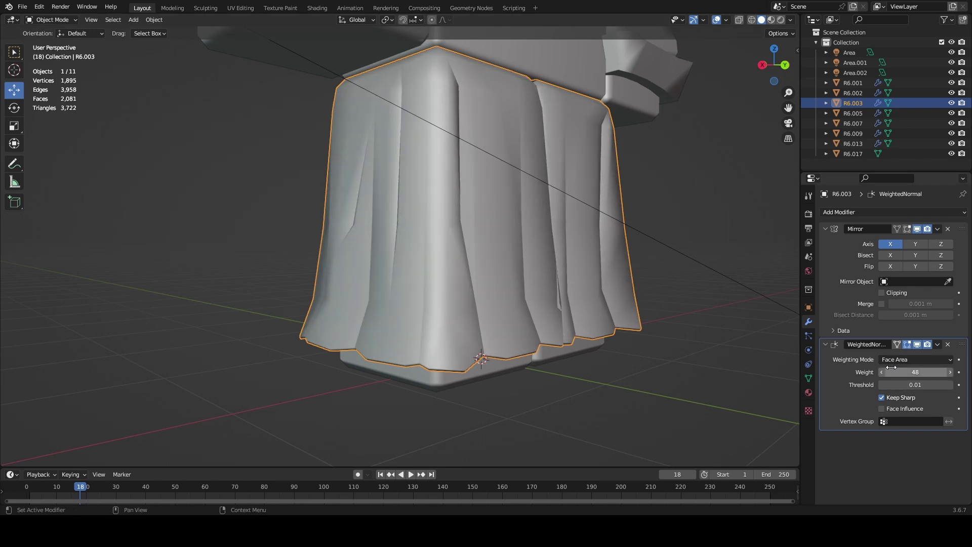
Step: Toggle the skirt's Weighted Normal viewport display to compare the fold shading, leaving the display disabled
middle_drag(799, 355, 909, 278)
click(918, 345)
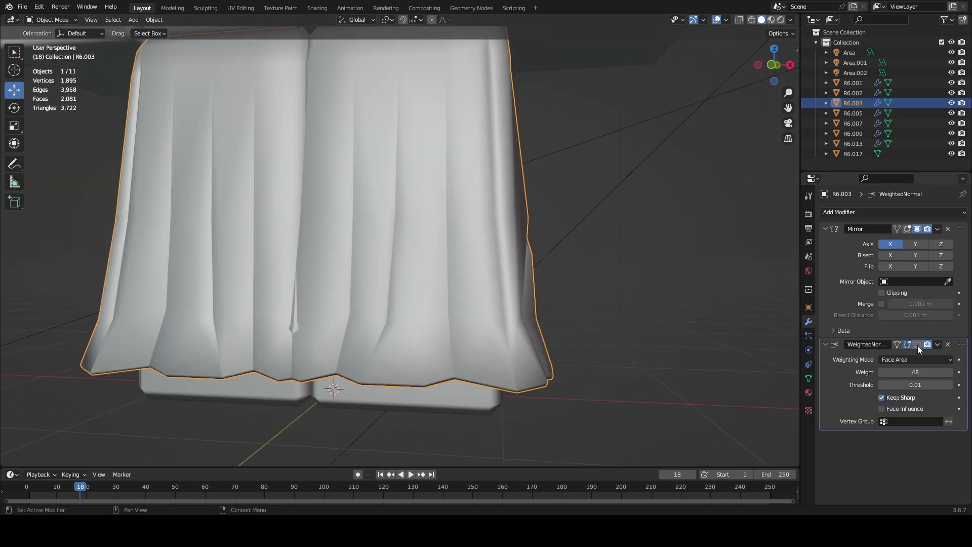
click(917, 346)
click(918, 345)
scroll(476, 339, down, 4)
middle_drag(476, 345, 452, 270)
scroll(394, 290, up, 6)
middle_drag(394, 289, 378, 381)
scroll(467, 268, down, 8)
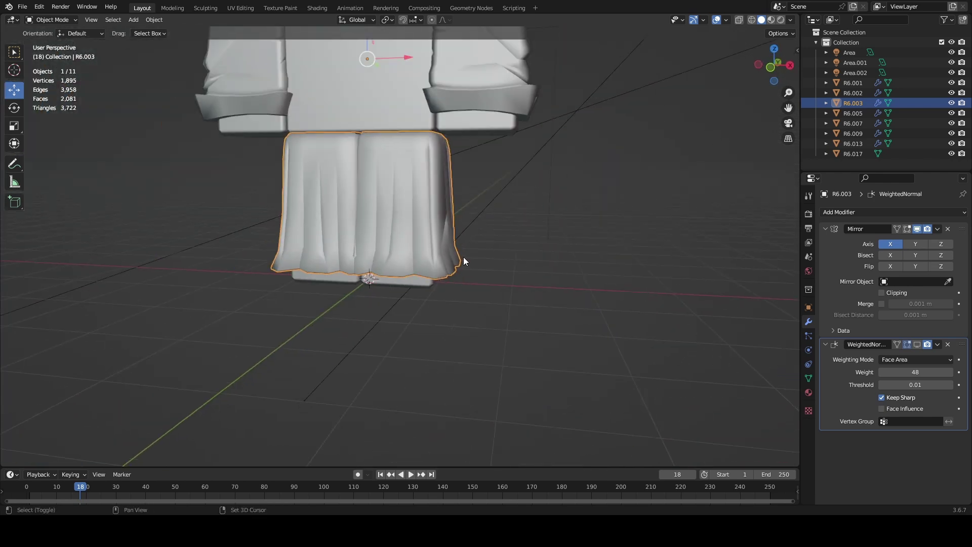
Step: Examine the skirt, torso and sleeves together to judge the shading of the folds
scroll(467, 268, up, 3)
shift+middle_drag(431, 167, 440, 244)
scroll(512, 261, down, 1)
scroll(512, 261, down, 3)
mouse_move(519, 231)
shift+middle_down()
mouse_move(514, 295)
mouse_move(460, 373)
shift+middle_up()
scroll(513, 295, up, 3)
key(z)
key(z)
scroll(571, 364, down, 5)
mouse_move(534, 363)
middle_down()
mouse_move(571, 363)
mouse_move(627, 334)
mouse_move(612, 351)
mouse_move(530, 339)
middle_up()
scroll(612, 351, up, 3)
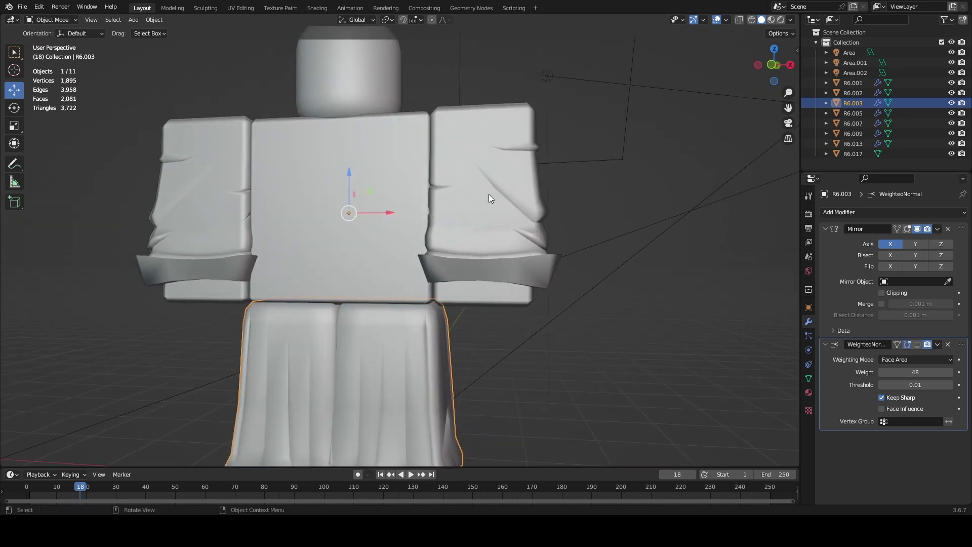
Step: Open the sleeve mesh in Edit Mode and move the outer edge above the large diagonal fold
click(488, 193)
middle_drag(488, 193, 497, 219)
scroll(451, 259, up, 3)
click(51, 43)
scroll(614, 243, up, 3)
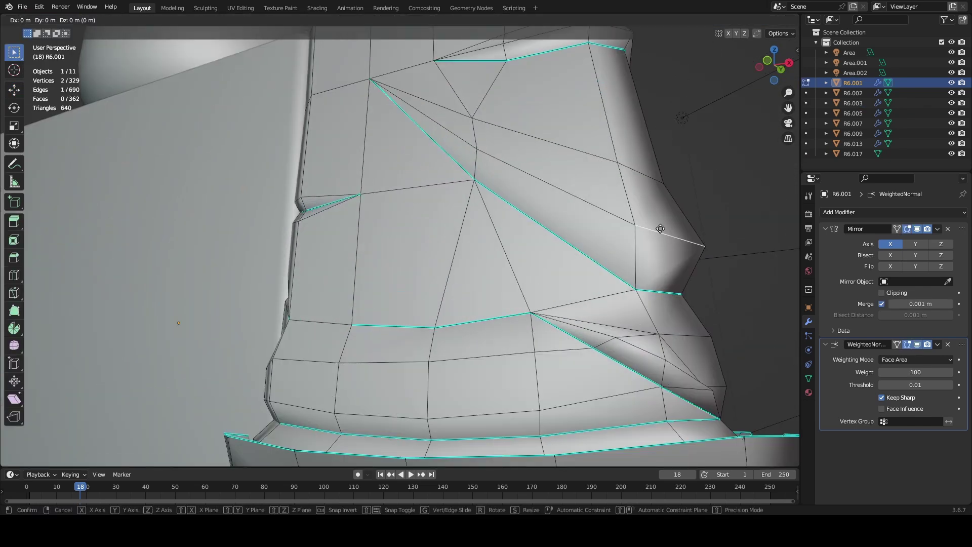
click(662, 256)
click(473, 153)
middle_drag(473, 167, 420, 173)
Step: Move part of the sleeve's fold geometry along the Z axis and freely reposition the part below it
click(480, 262)
key(g)
key(z)
click(488, 280)
click(473, 306)
key(g)
click(484, 291)
Step: Reposition two more parts of the sleeve's fold geometry and return to Object Mode
click(296, 320)
key(g)
click(301, 308)
click(264, 224)
key(g)
click(266, 225)
click(43, 21)
click(49, 32)
Step: Compare the sleeve folds with the Weighted Normal modifier's viewport display toggled off and on
middle_drag(273, 184, 610, 201)
scroll(610, 201, down, 6)
click(609, 201)
key(z)
mouse_move(590, 299)
middle_down()
mouse_move(557, 322)
mouse_move(401, 289)
mouse_move(314, 284)
mouse_move(454, 267)
mouse_move(426, 251)
middle_up()
scroll(454, 264, up, 2)
click(427, 252)
key(z)
click(919, 344)
click(920, 344)
click(919, 344)
Step: Test the sleeves' Weighted Normal weight in Material Preview and save the file
middle_drag(678, 316, 622, 302)
key(z)
middle_drag(712, 341, 630, 317)
click(918, 344)
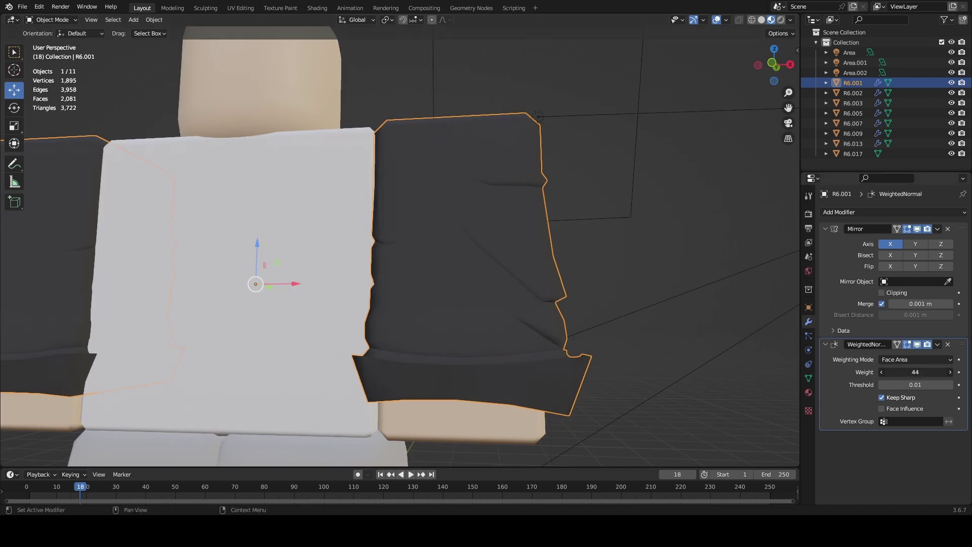
key(ctrl+s)
scroll(586, 293, down, 4)
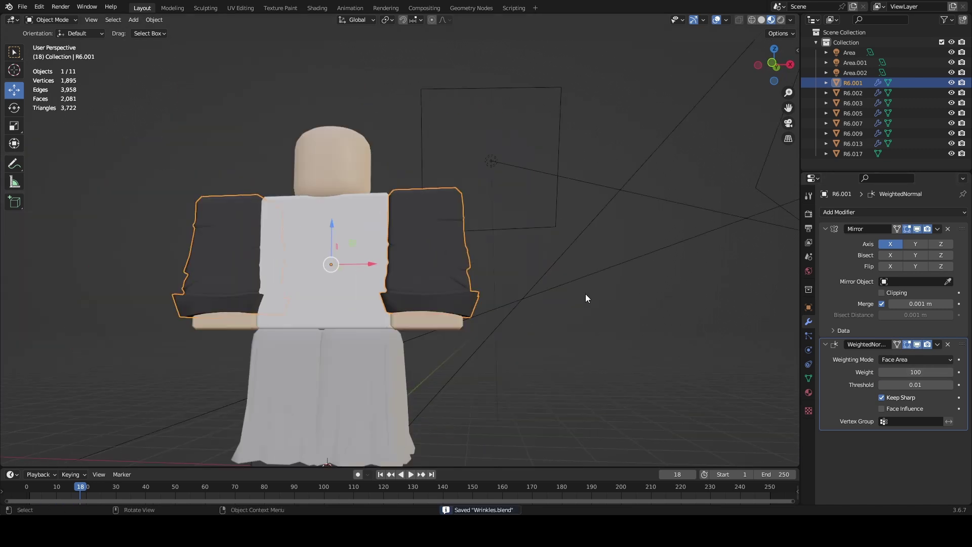
Step: Switch to Rendered shading and compare the sleeves with the Weighted Normal modifier's viewport display off and on
middle_drag(586, 293, 531, 293)
click(603, 290)
key(z)
scroll(576, 229, up, 2)
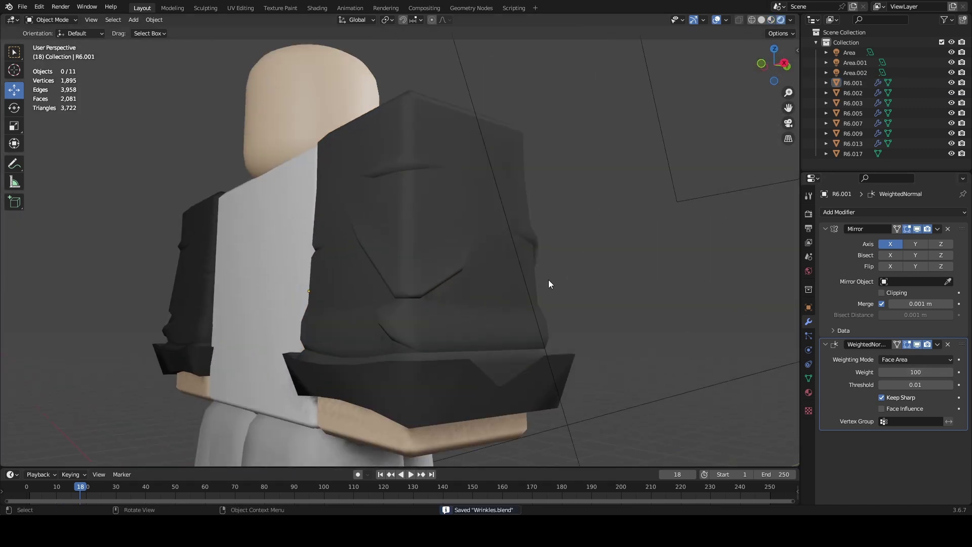
click(519, 282)
middle_drag(608, 288, 670, 302)
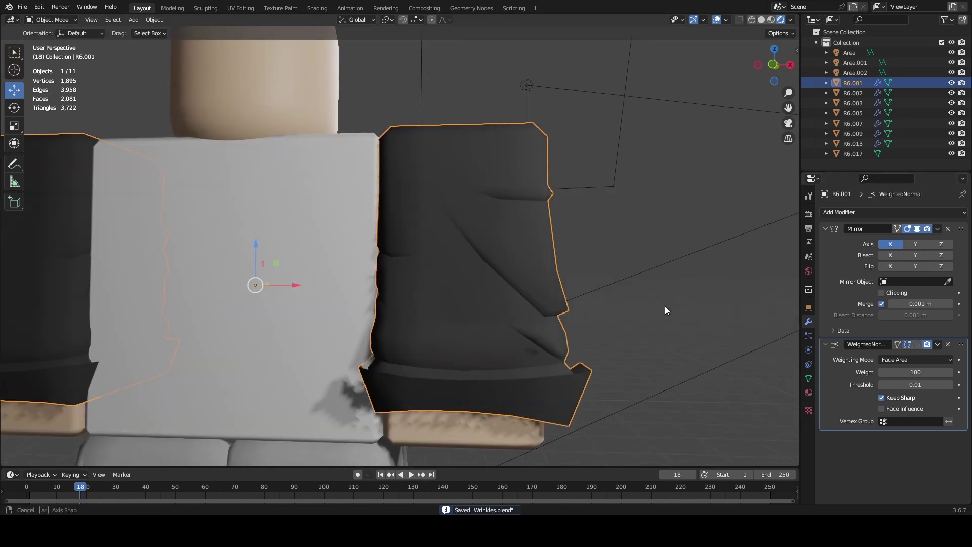
scroll(546, 251, down, 3)
middle_drag(511, 244, 320, 230)
middle_drag(409, 269, 557, 231)
click(917, 344)
scroll(522, 251, up, 3)
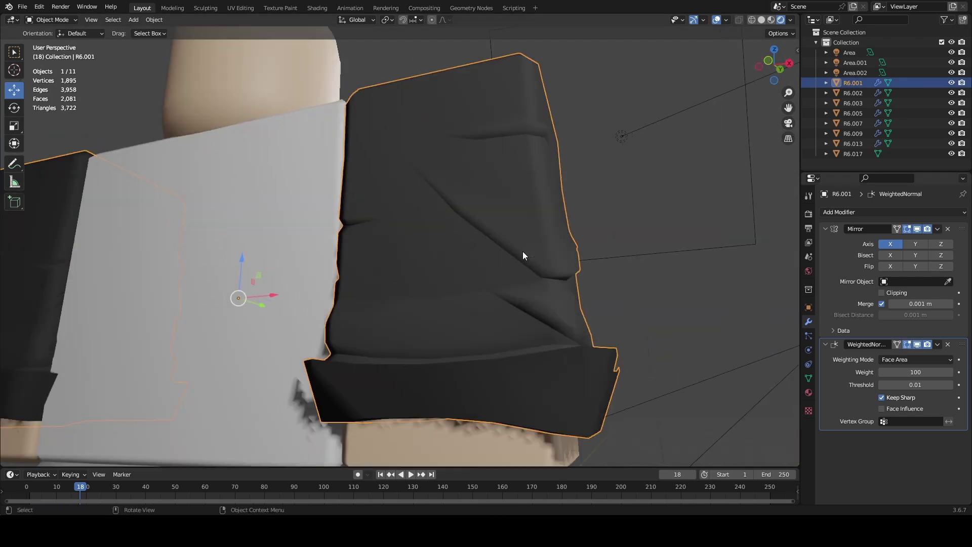
scroll(567, 271, down, 4)
mouse_move(567, 272)
middle_down()
mouse_move(558, 312)
mouse_move(610, 332)
mouse_move(573, 262)
middle_up()
Step: Return the viewport to Solid shading and select the sleeves
click(610, 333)
key(z)
click(683, 283)
middle_drag(683, 283, 500, 323)
click(586, 299)
scroll(542, 318, up, 3)
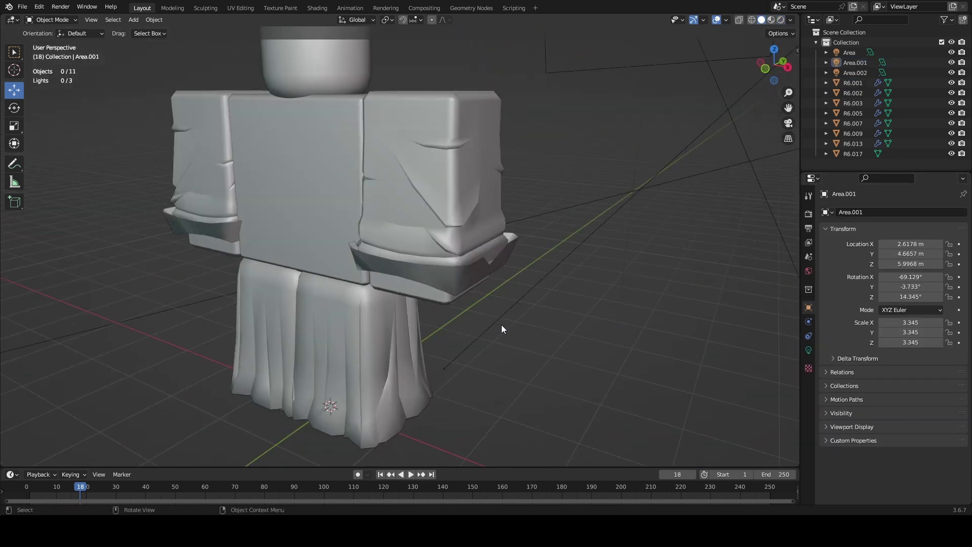
click(465, 212)
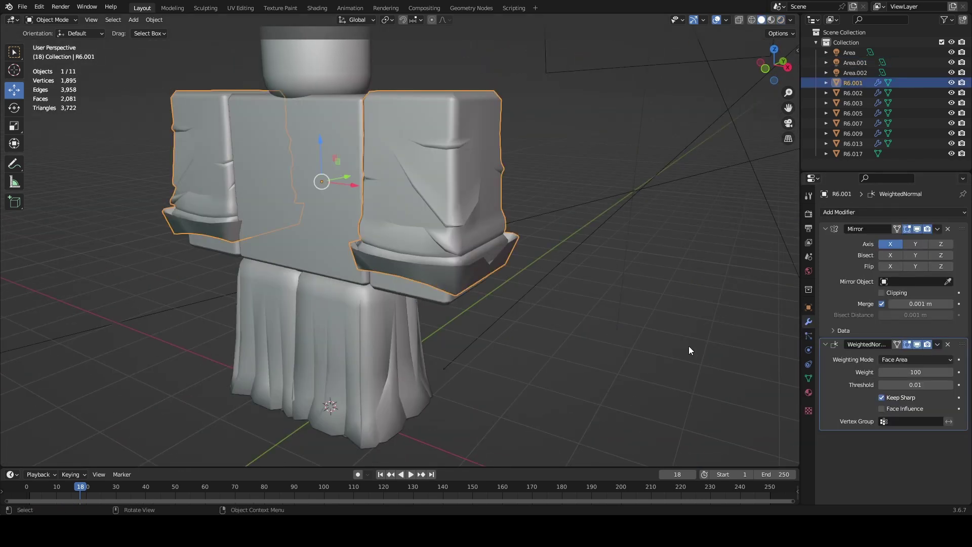
Step: Examine the wrinkles and cuffs of both sleeves from several angles
middle_drag(575, 328, 497, 358)
click(543, 315)
middle_drag(542, 315, 671, 278)
click(391, 190)
scroll(400, 244, up, 3)
scroll(568, 294, down, 3)
scroll(522, 256, down, 4)
mouse_move(522, 257)
middle_down()
mouse_move(541, 255)
mouse_move(527, 273)
middle_up()
scroll(527, 269, up, 3)
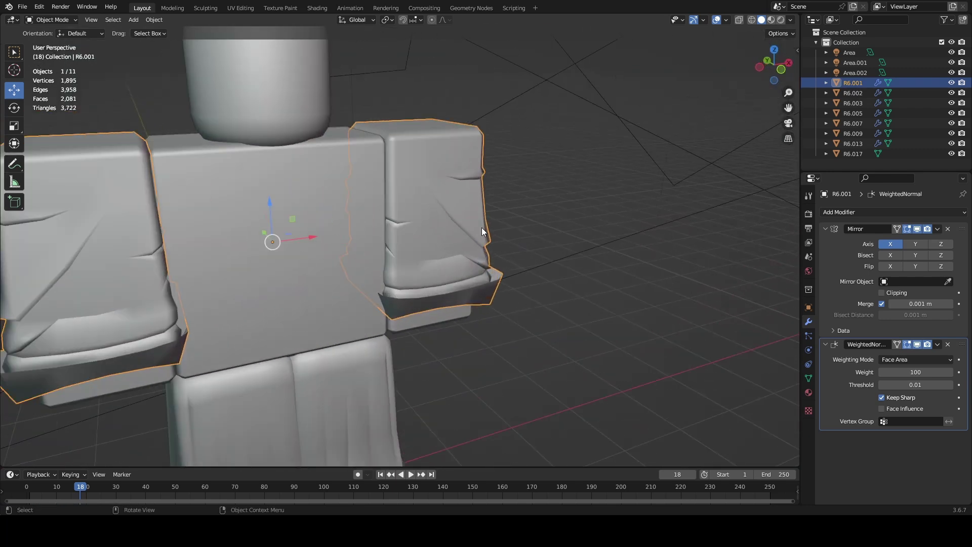
middle_drag(481, 227, 427, 204)
scroll(521, 303, down, 5)
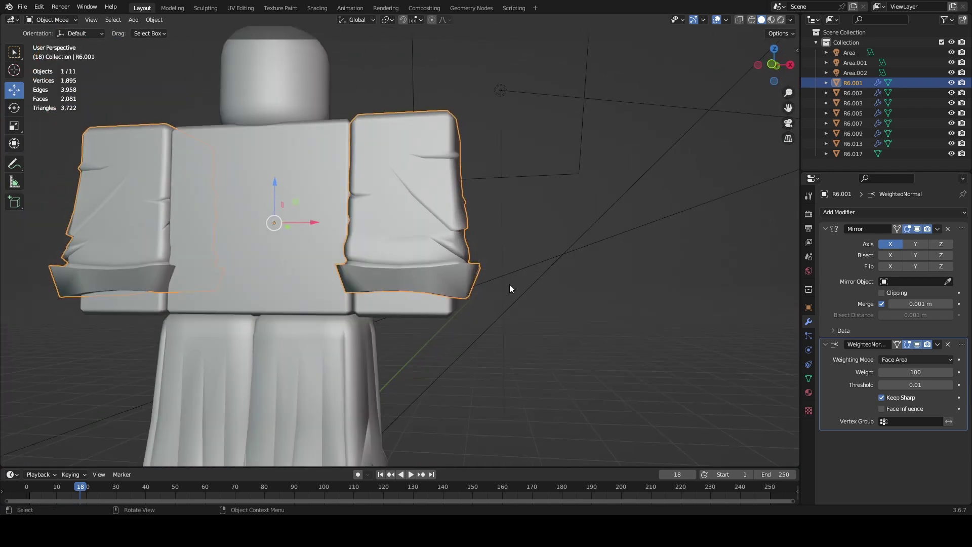
middle_drag(580, 344, 543, 370)
scroll(557, 345, up, 4)
middle_drag(607, 385, 643, 363)
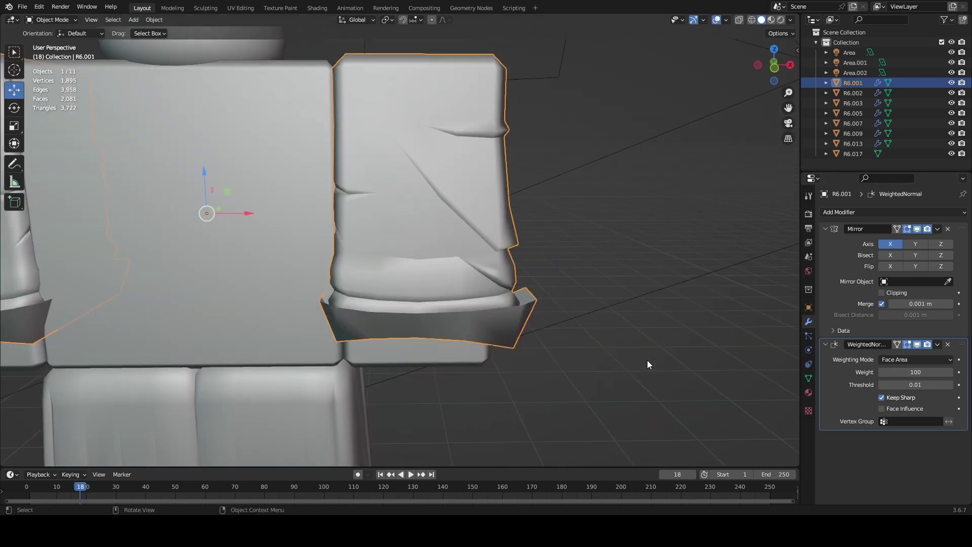
Step: Examine the sleeves, the skirt and the whole character from the front
scroll(642, 362, down, 2)
shift+middle_drag(521, 413, 551, 335)
scroll(551, 336, down, 2)
click(443, 340)
shift+middle_drag(433, 371, 469, 355)
scroll(467, 221, up, 3)
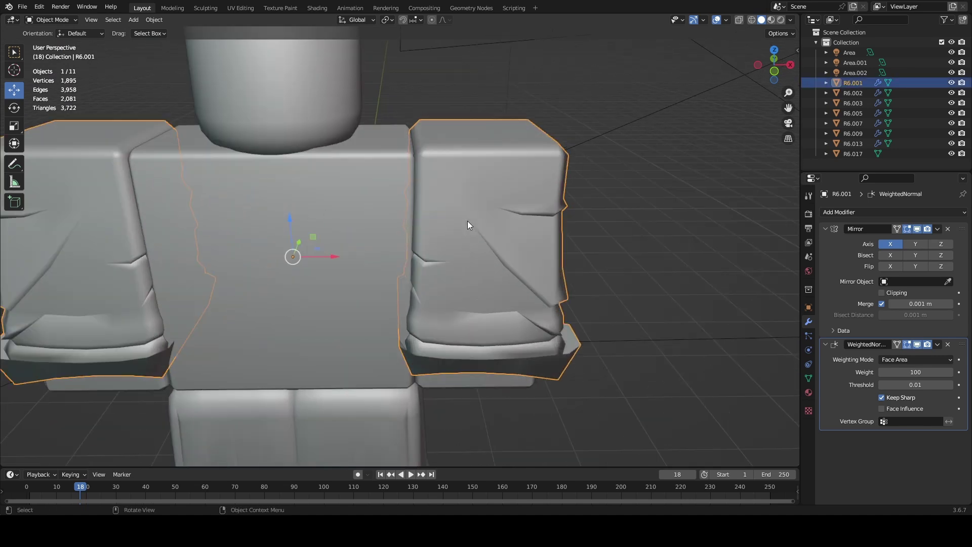
click(647, 236)
scroll(616, 271, down, 6)
shift+middle_drag(429, 348, 515, 218)
scroll(454, 305, up, 5)
click(484, 279)
scroll(527, 200, down, 4)
middle_drag(544, 175, 562, 299)
click(631, 286)
scroll(631, 286, up, 2)
scroll(701, 224, down, 3)
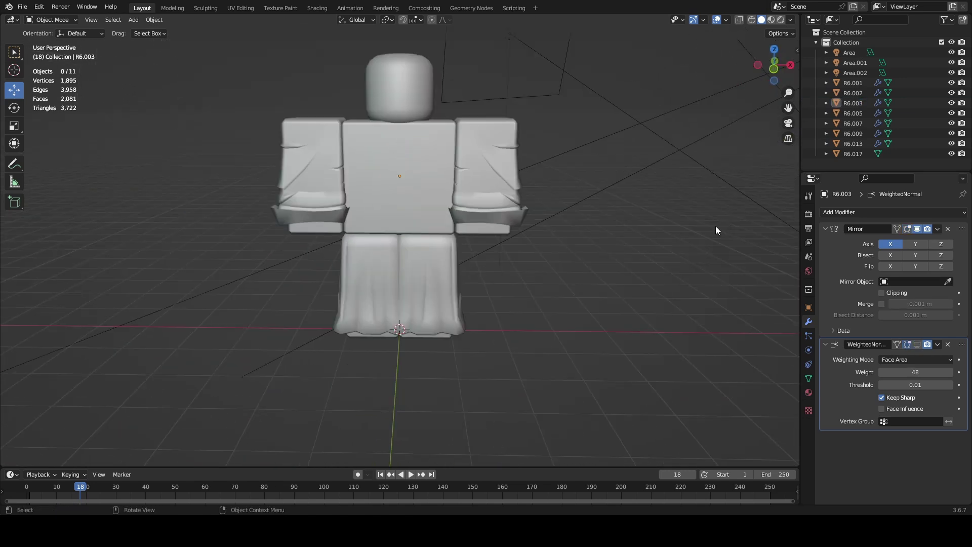
Step: Try applying the skirt's Weighted Normal modifier, and undo the application
shift+middle_drag(513, 271, 491, 335)
click(938, 345)
click(886, 356)
click(494, 250)
middle_drag(494, 249, 497, 314)
key(ctrl+z)
key(ctrl+z)
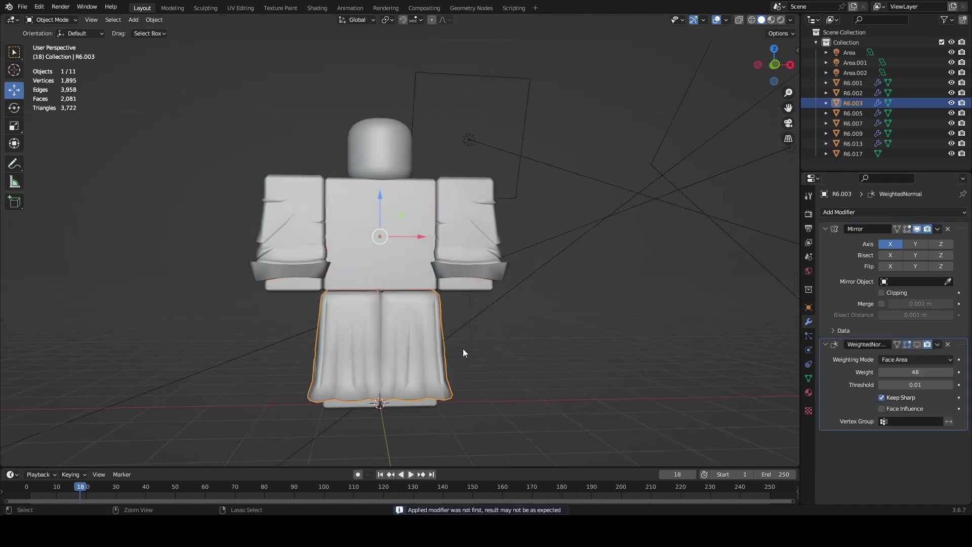
key(ctrl+shift+z)
key(ctrl+z)
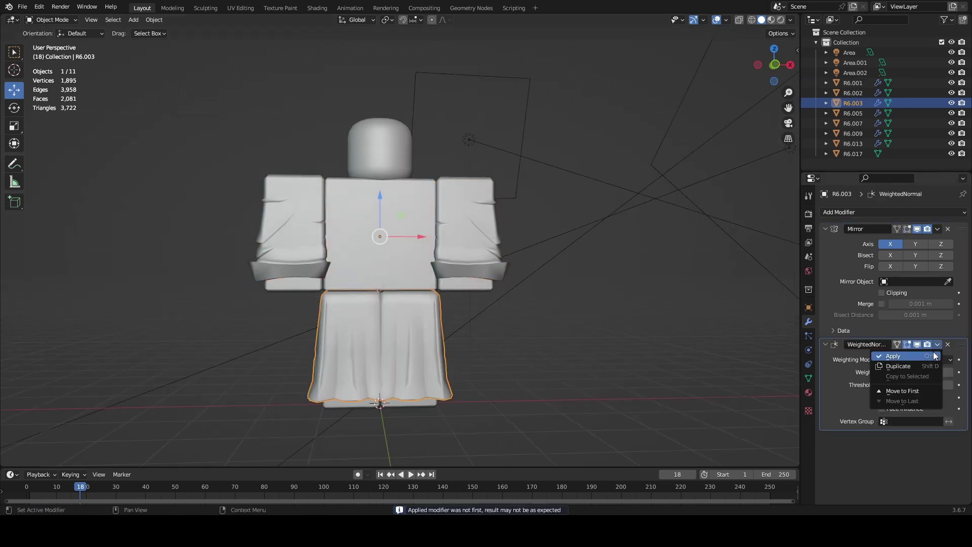
Step: Apply the Weighted Normal modifier on the skirt and on the sleeves
click(932, 355)
click(491, 245)
click(938, 344)
click(929, 356)
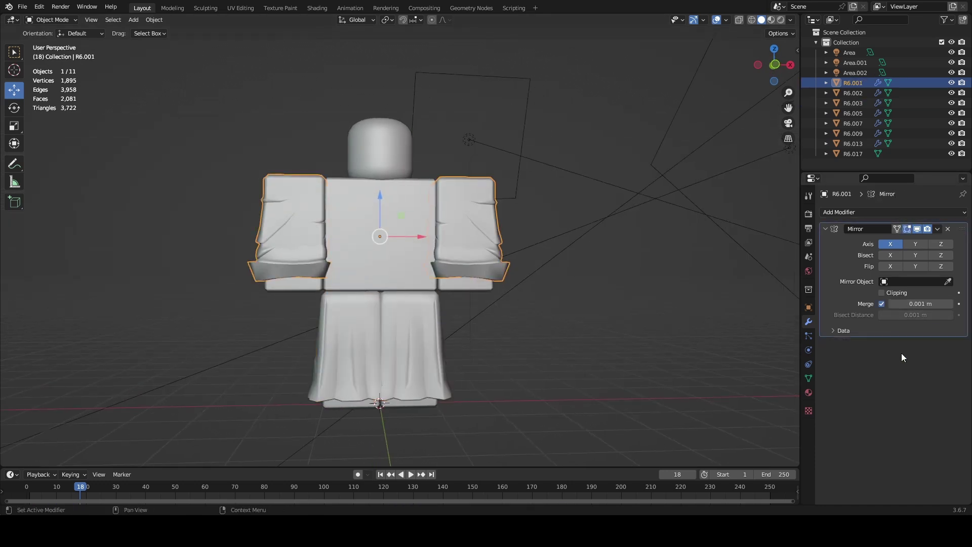
Step: Apply the Weighted Normal modifier on the torso and on both arms beneath the sleeves
click(419, 258)
click(937, 229)
click(928, 241)
middle_drag(498, 283, 499, 274)
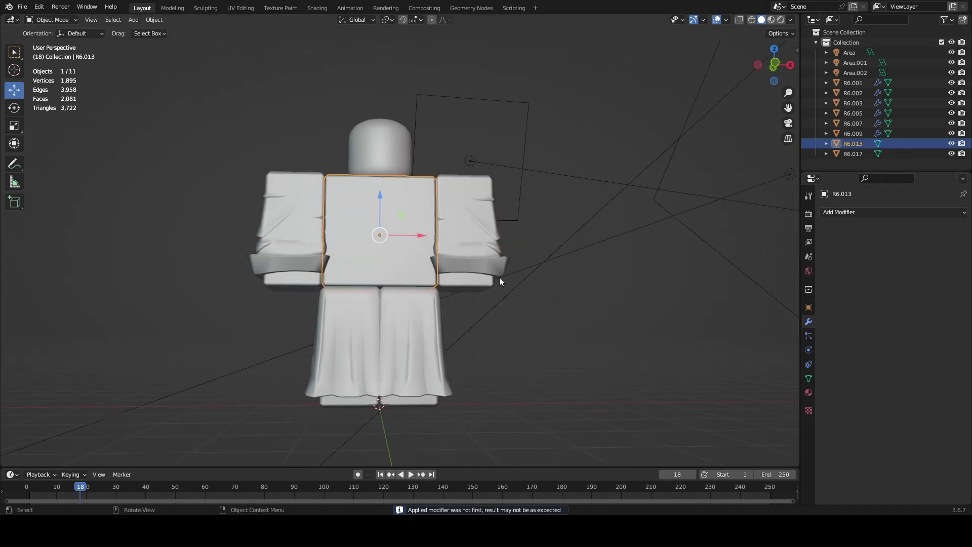
click(474, 279)
click(893, 241)
click(306, 285)
click(893, 241)
Step: Apply the Weighted Normal modifier on both legs beneath the skirt
click(434, 403)
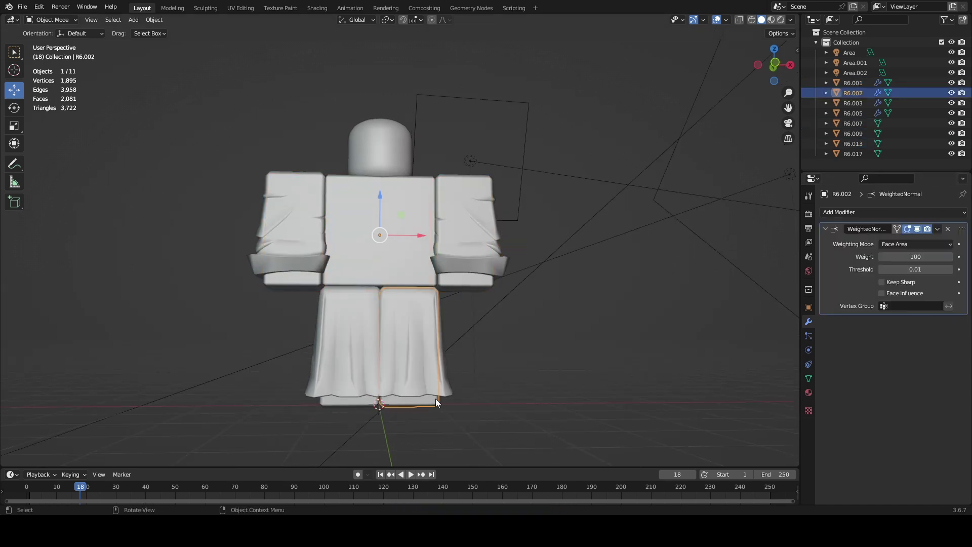
click(921, 241)
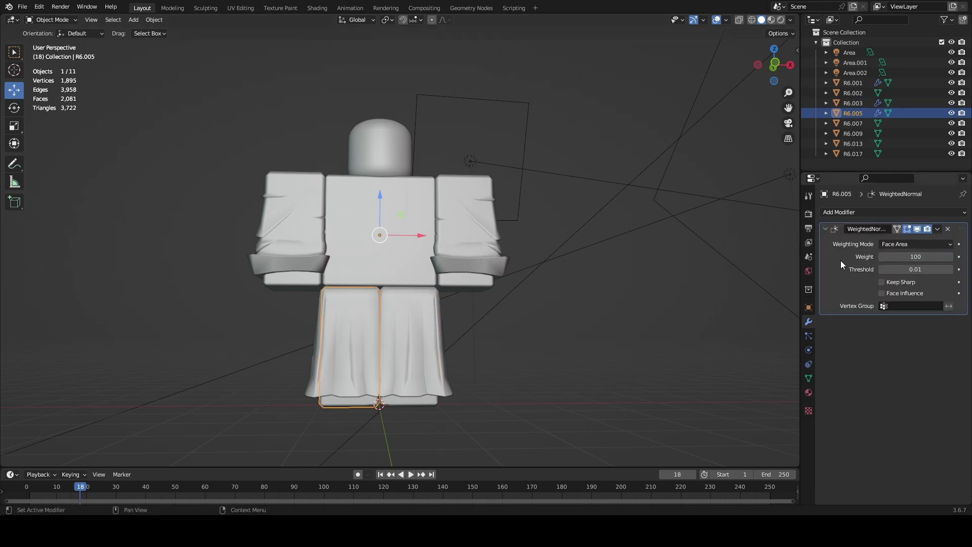
click(937, 229)
click(901, 240)
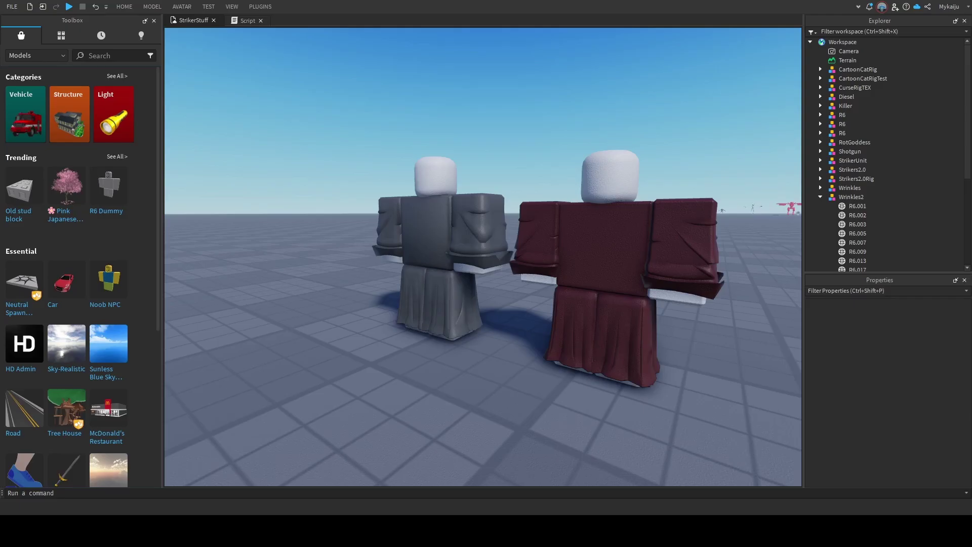
Step: Switch to Roblox Studio and inspect the grey and maroon wrinkled characters, moving in close to the grey sleeve and cuff
right_drag(558, 336, 506, 321)
scroll(579, 328, up, 3)
scroll(576, 260, down, 2)
key(d)
key(w)
key(d)
key(a)
key(a)
key(d)
key(w)
key(w)
key(d)
key(q)
key(a)
right_drag(566, 272, 565, 272)
key(s)
key(w)
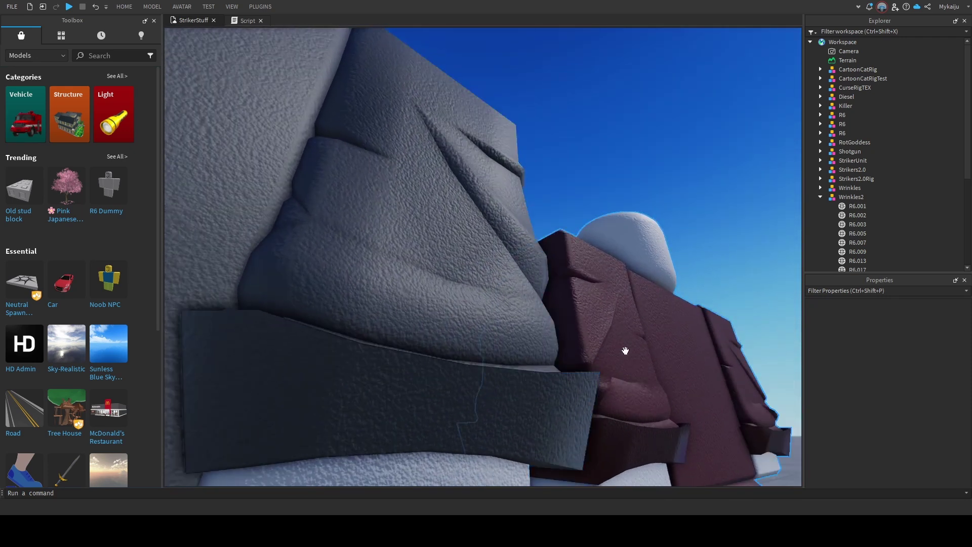
Step: Compare the sleeve folds and cuffs of the grey and maroon characters from the front, the side and below
right_drag(628, 353, 628, 353)
right_drag(516, 336, 516, 336)
key(s)
scroll(516, 339, up, 10)
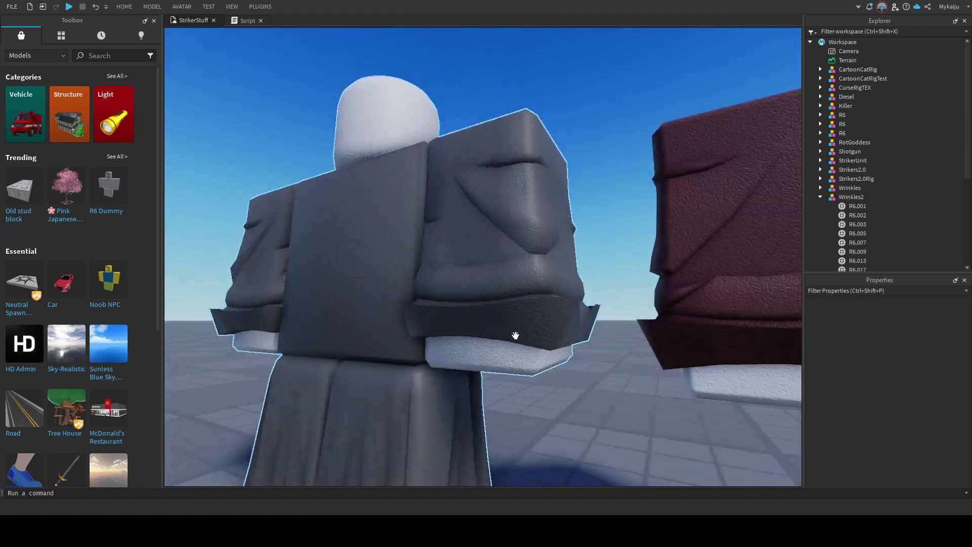
right_drag(516, 336, 516, 335)
key(w)
right_drag(509, 285, 578, 287)
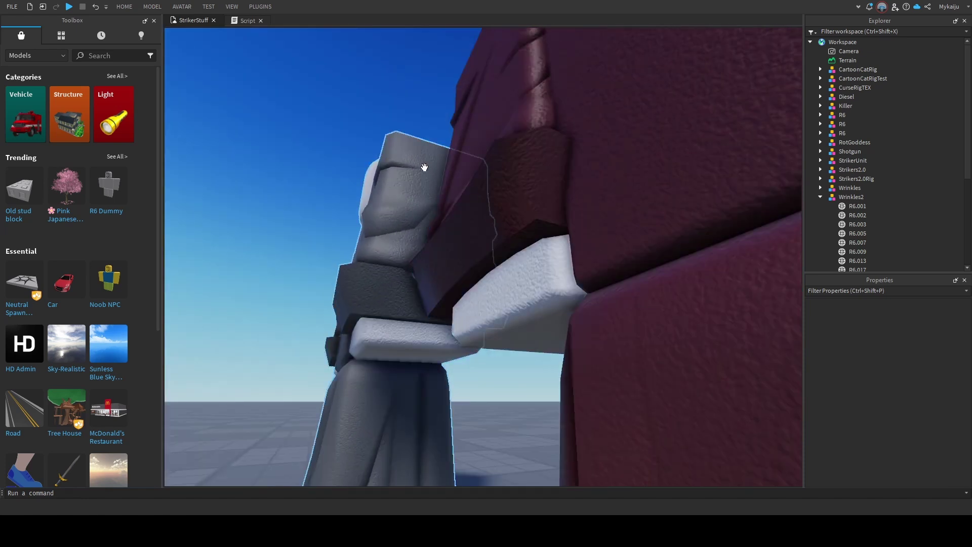
right_drag(441, 182, 441, 180)
scroll(441, 181, up, 3)
right_drag(612, 430, 659, 399)
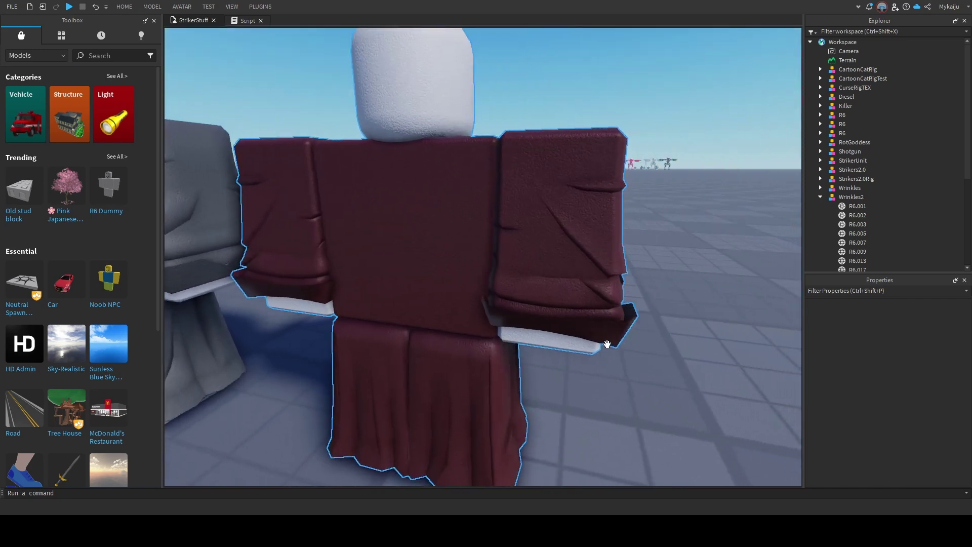
Step: Examine the shading of the maroon character's sleeve wrinkles up close
scroll(549, 288, down, 3)
right_drag(493, 254, 502, 215)
scroll(547, 282, up, 4)
scroll(573, 373, down, 4)
scroll(572, 373, up, 3)
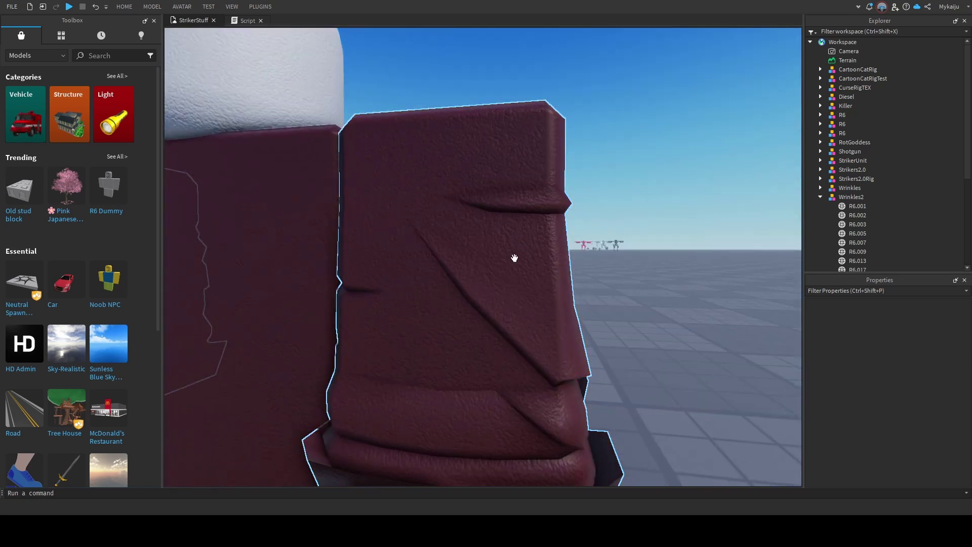
scroll(510, 278, down, 1)
scroll(521, 306, up, 3)
scroll(521, 306, down, 5)
right_drag(521, 306, 521, 306)
scroll(521, 306, down, 3)
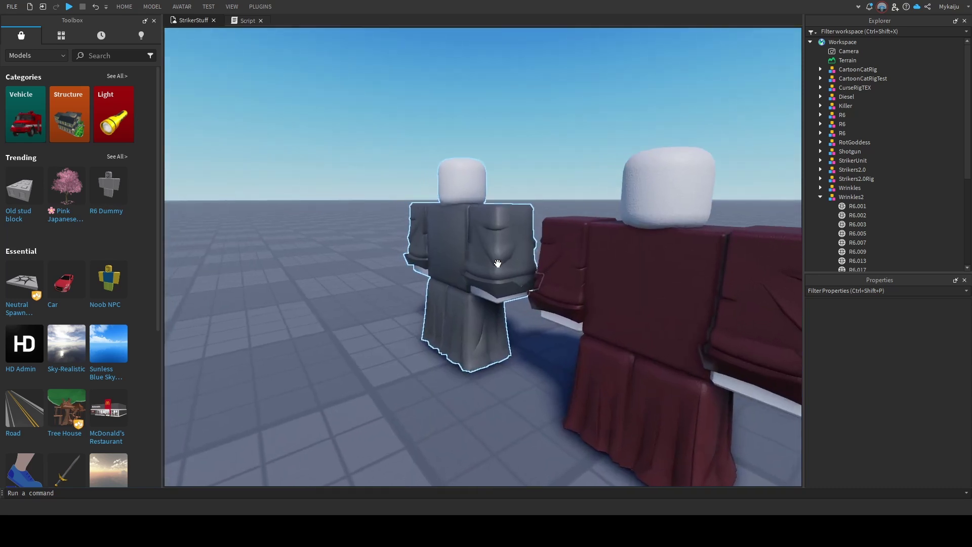
Step: Examine the grey character's sleeve, and compare both whole characters from low and raised front angles
scroll(498, 263, up, 5)
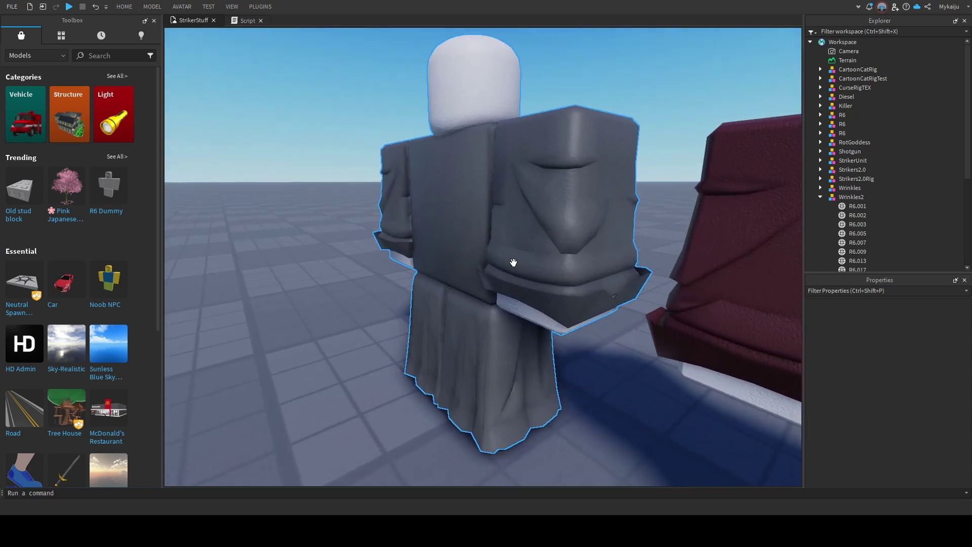
right_drag(578, 295, 579, 295)
scroll(577, 363, up, 3)
right_drag(577, 363, 577, 363)
scroll(576, 362, down, 5)
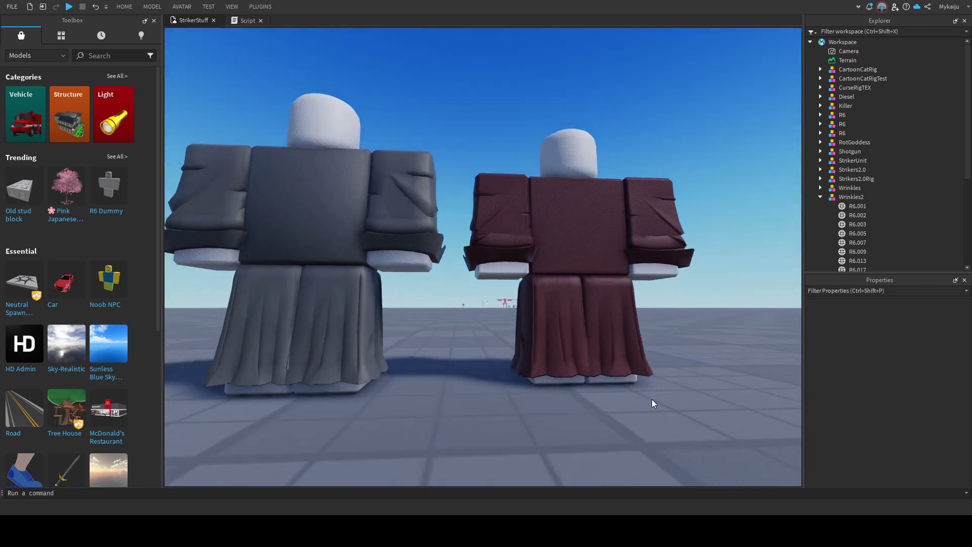
key(d)
key(a)
key(w)
right_drag(652, 404, 652, 404)
key(d)
key(w)
key(d)
right_drag(625, 298, 623, 304)
key(a)
key(s)
scroll(623, 305, down, 2)
key(w)
key(s)
click(623, 305)
scroll(623, 305, down, 3)
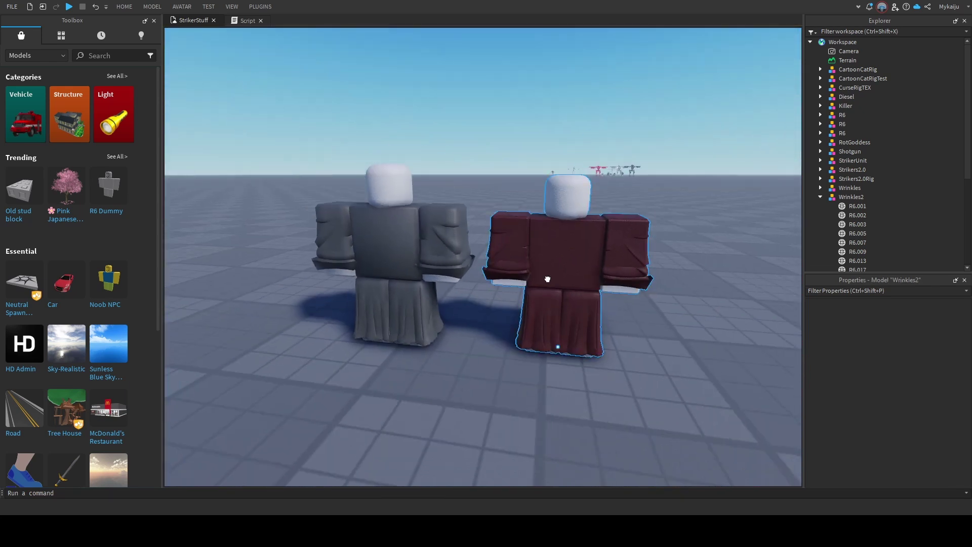
Step: Clear the model selection and compare the skirt folds and overall shading of both characters at close and far range
click(666, 130)
scroll(610, 233, up, 4)
right_drag(609, 232, 609, 248)
scroll(610, 248, down, 4)
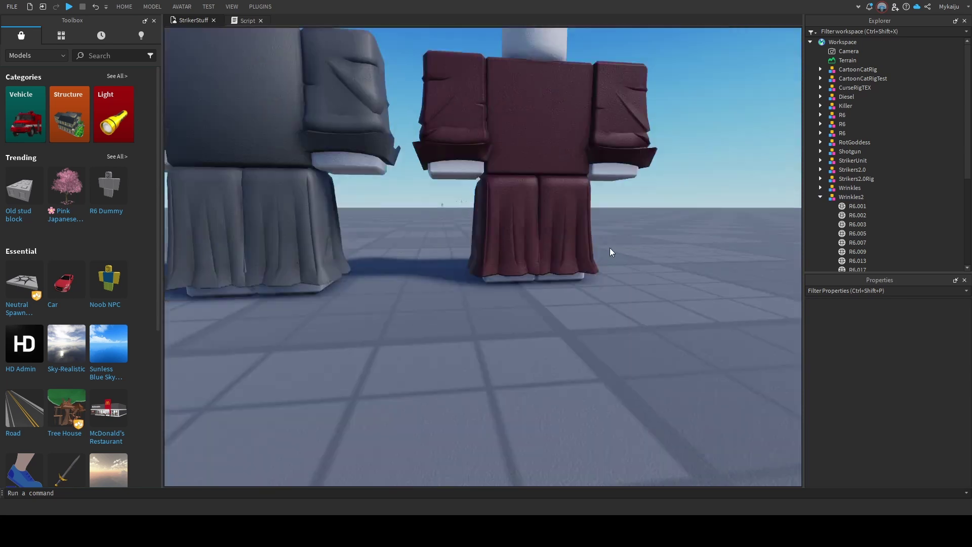
scroll(610, 252, down, 5)
scroll(610, 252, down, 3)
right_drag(524, 333, 502, 359)
scroll(500, 362, up, 5)
scroll(502, 359, up, 2)
scroll(502, 359, down, 4)
scroll(607, 366, up, 1)
scroll(607, 365, up, 2)
right_drag(607, 364, 606, 365)
scroll(606, 363, up, 5)
scroll(606, 364, up, 2)
scroll(580, 364, down, 3)
drag(578, 366, 536, 405)
click(675, 341)
right_drag(651, 356, 650, 351)
scroll(650, 351, down, 3)
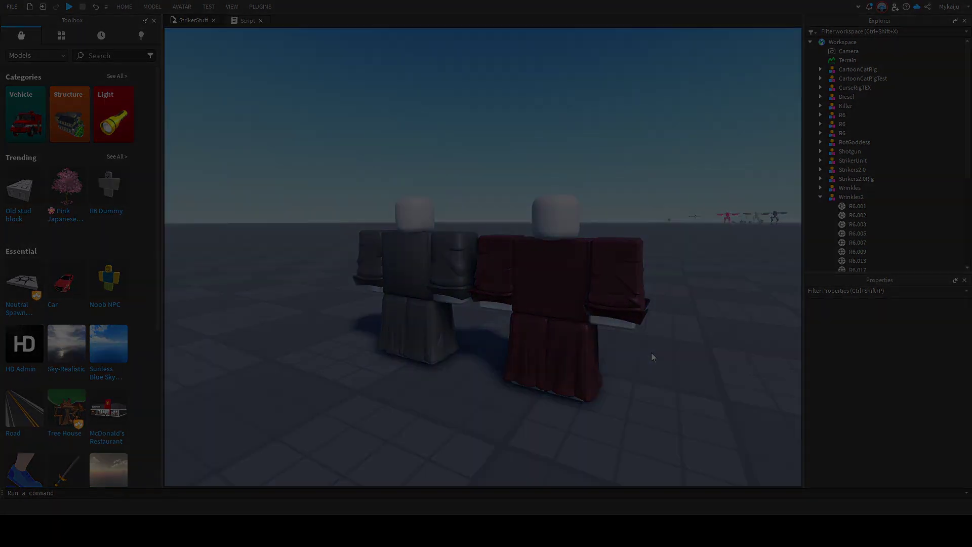